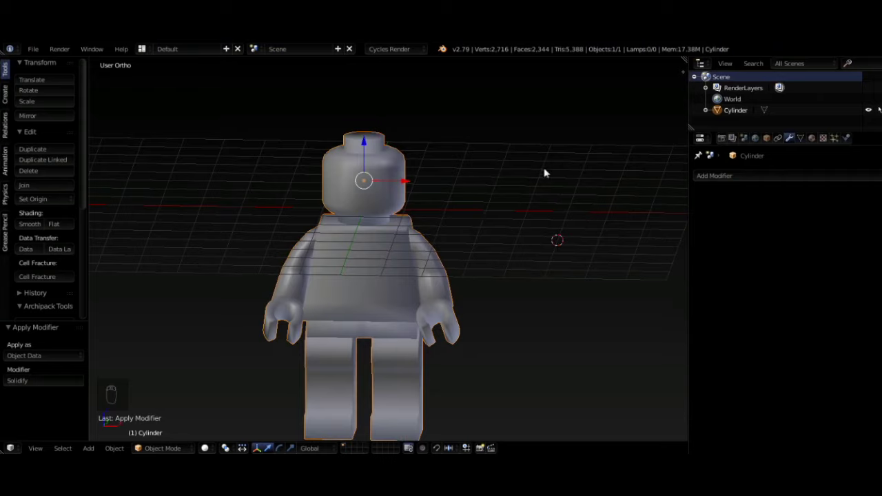
Create a new material for the minifigure
left_click(812, 139)
left_click(771, 212)
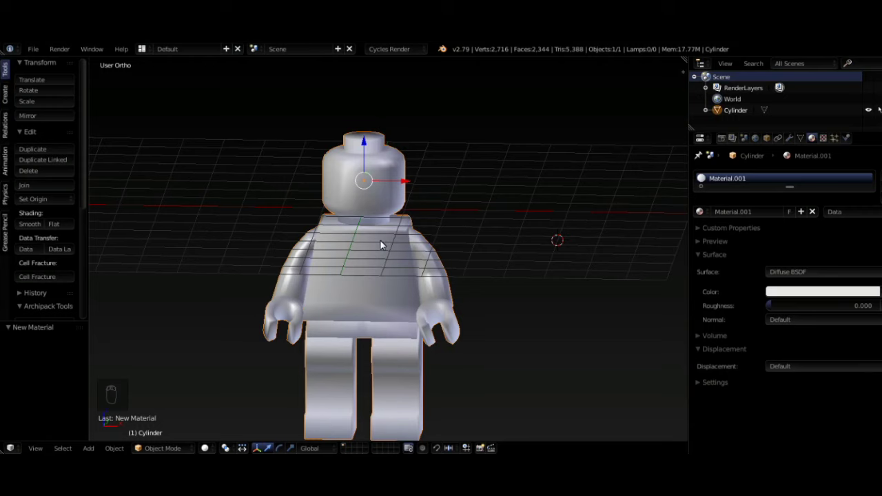
Enter Edit Mode and select all linked faces of the minifigure's torso
key("Tab")
scroll(419, 238, "up", 2)
scroll(417, 241, "down", 2)
scroll(417, 246, "up", 2)
scroll(415, 246, "down", 3)
mouse_move(463, 238)
middle_mouse_down()
mouse_move(475, 233)
mouse_move(460, 243)
middle_mouse_up()
scroll(439, 269, "up", 3)
right_click(412, 262)
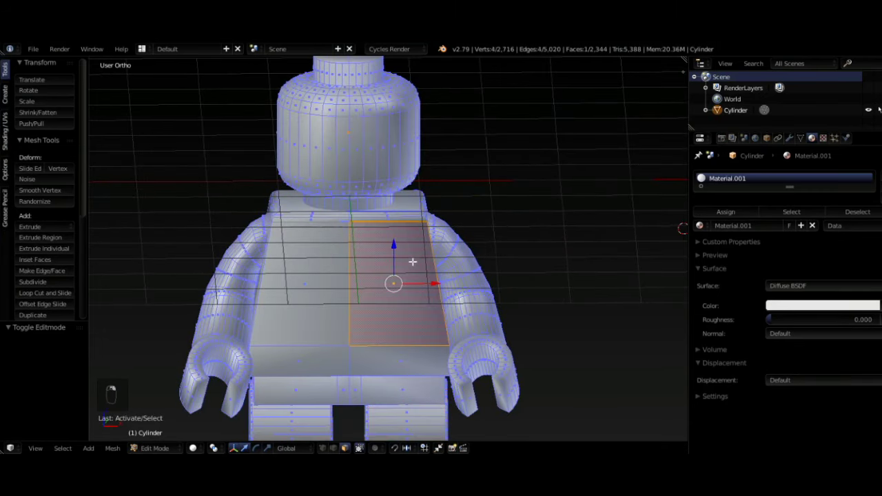
key("l")
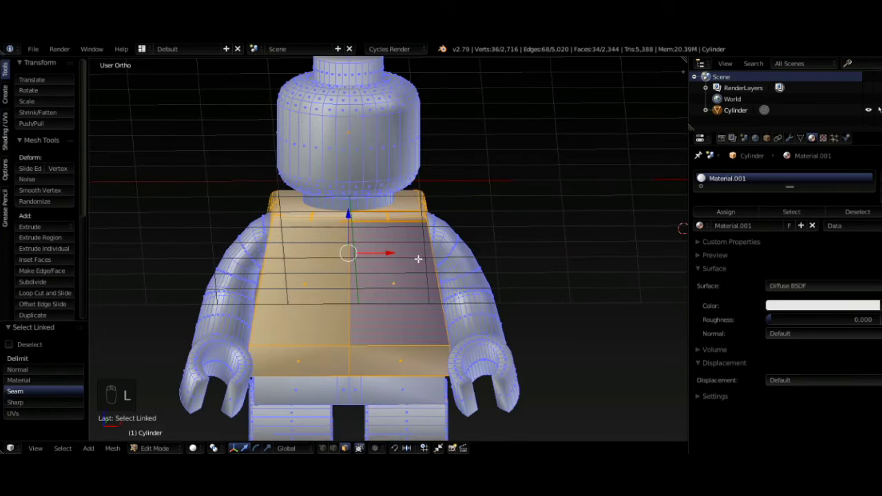
scroll(418, 258, "down", 3)
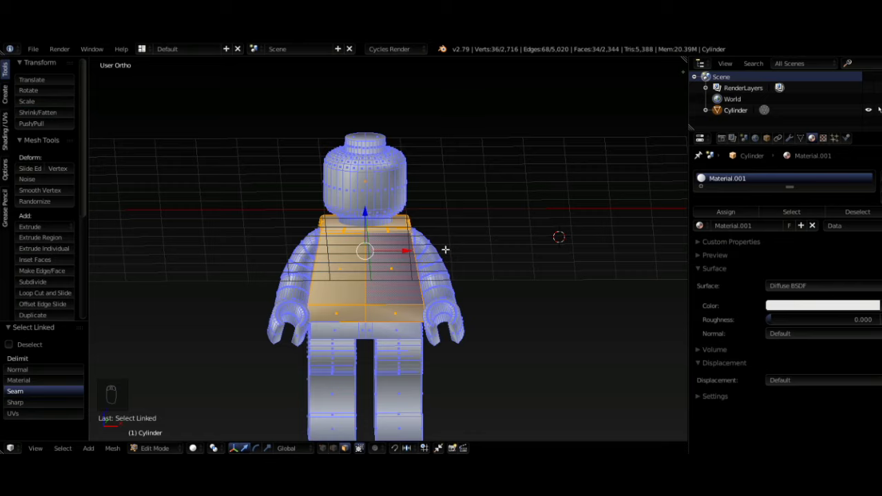
scroll(454, 282, "down", 2)
scroll(560, 301, "up", 3)
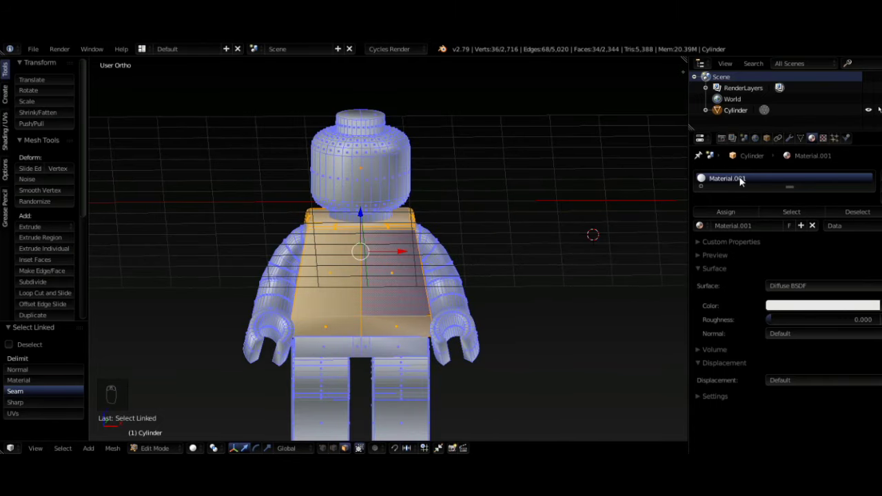
scroll(389, 277, "down", 3)
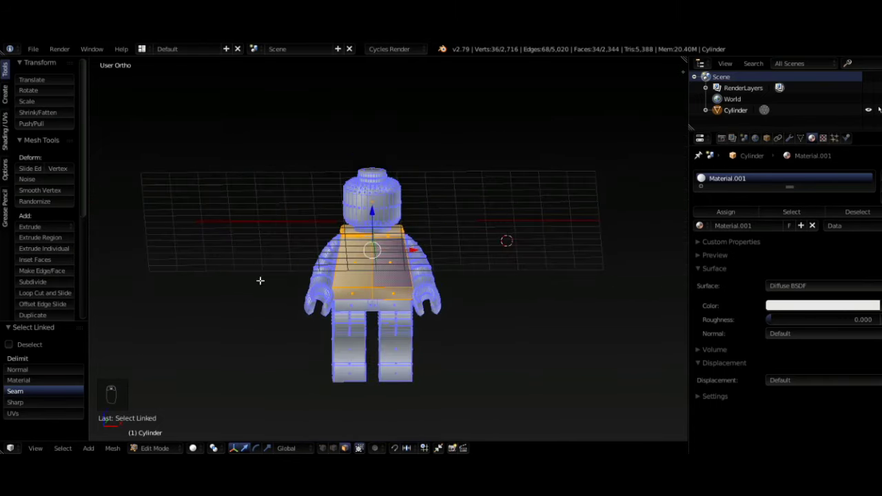
Rename the minifigure's first material to skin
left_click(755, 225)
key("BackSpace")
key("BackSpace")
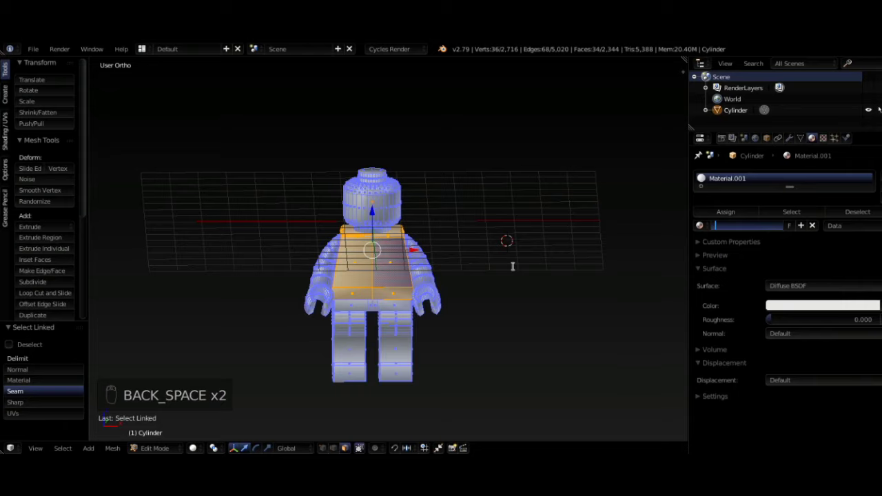
type("skin")
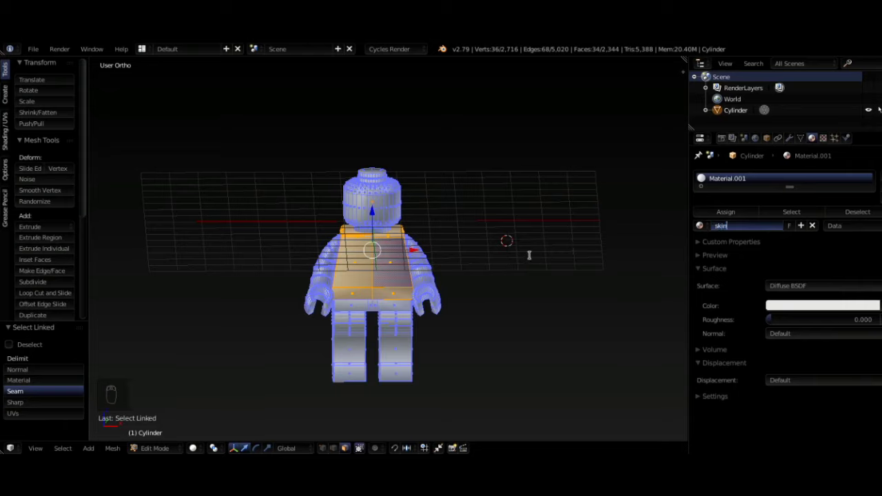
key("Return")
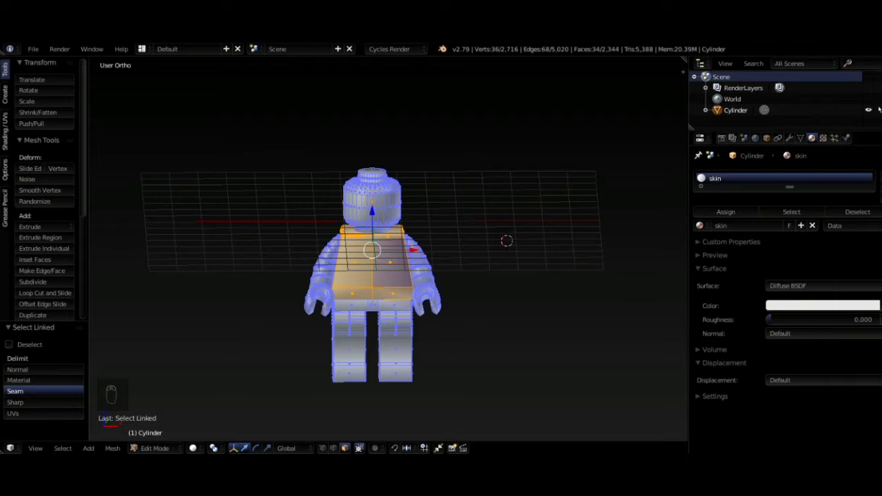
Add a second material slot with a new material named shirt and assign it to the selected torso faces
left_click(881, 178)
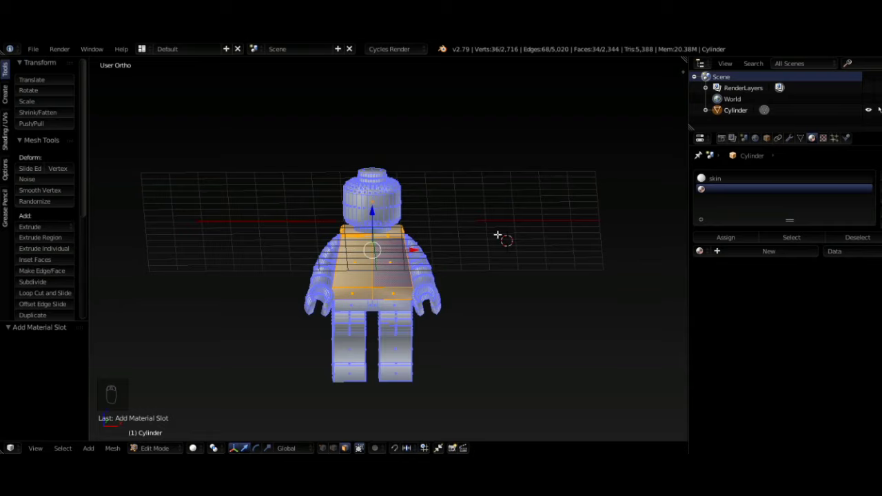
middle_click_drag(497, 235, 507, 217)
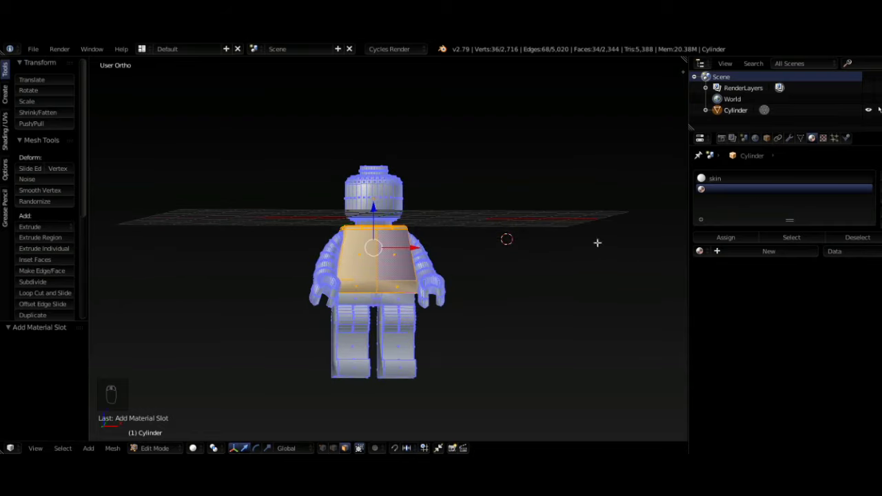
left_click(731, 249)
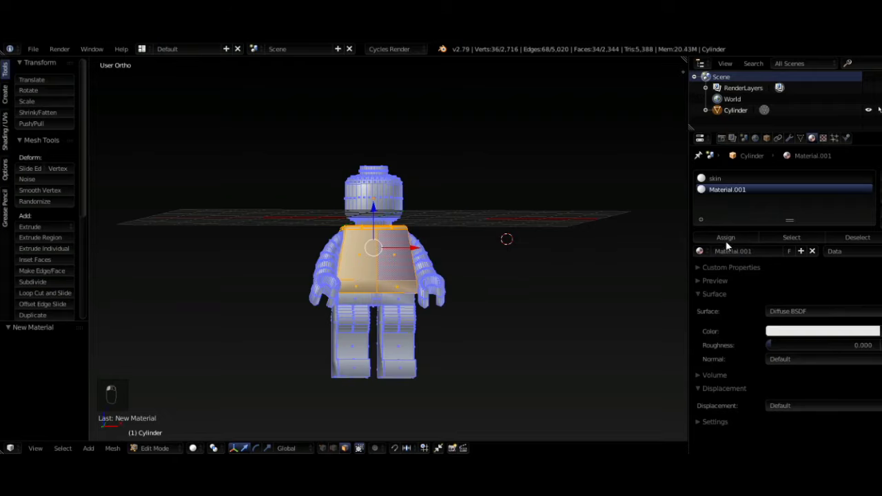
left_click(727, 240)
left_click(731, 253)
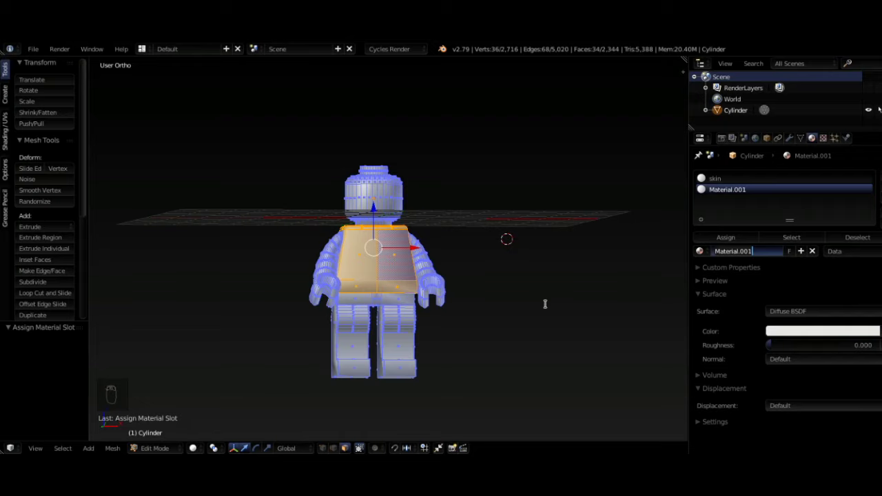
type("shirt")
key("Return")
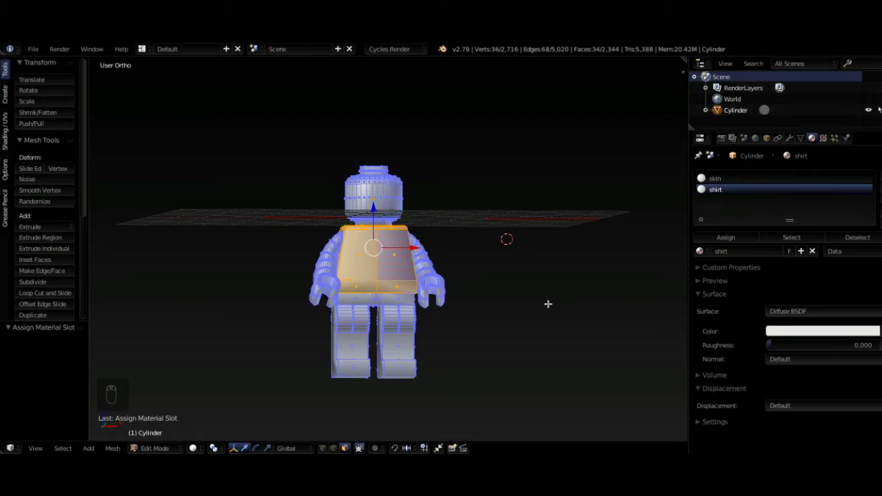
Select all linked faces of the minifigure's hips and both legs
right_click(384, 301)
key("l")
key("l")
key("l")
key("l")
key("l")
key("l")
key("l")
key("l")
key("l")
key("l")
key("l")
key("l")
key("l")
key("l")
key("l")
key("l")
key("l")
key("l")
key("l")
key("l")
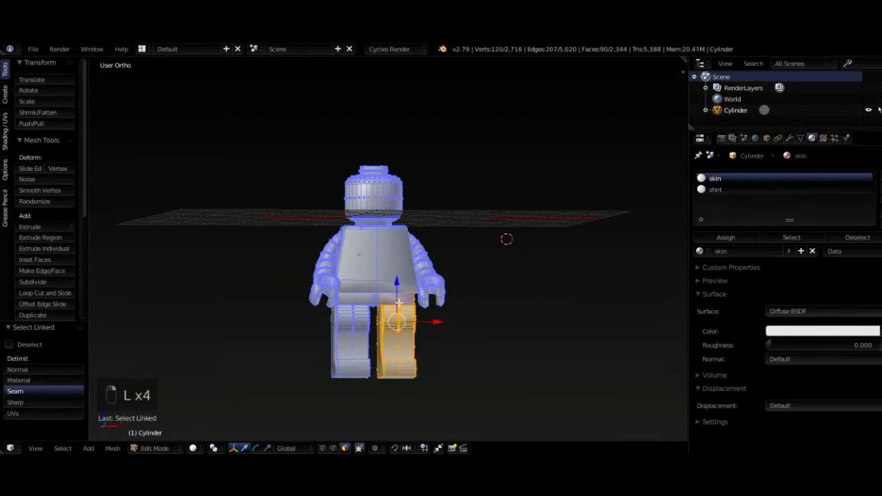
middle_click_drag(389, 318, 428, 342)
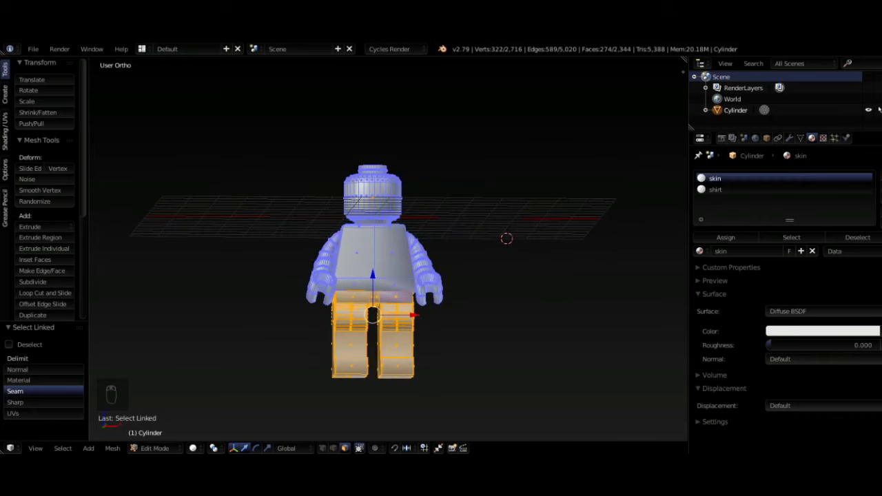
Add a third material slot with a new material named pants and assign it to the selected hips and legs
left_click(881, 179)
left_click(741, 239)
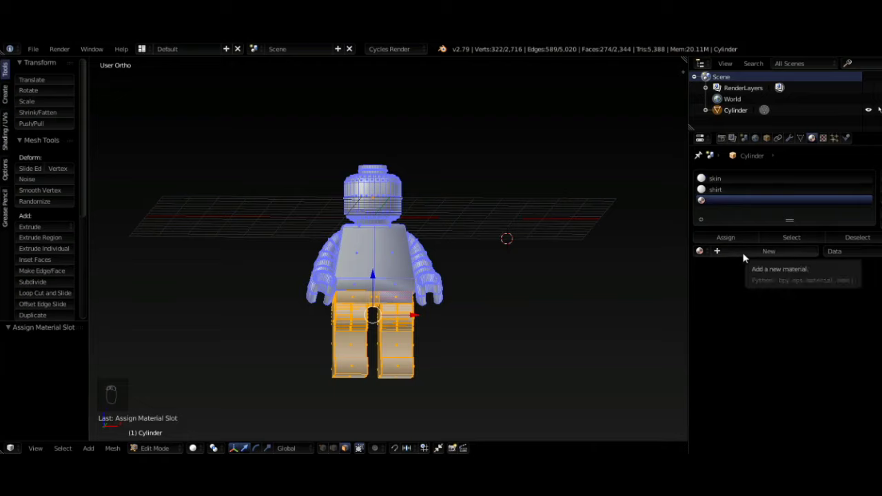
left_click(744, 255)
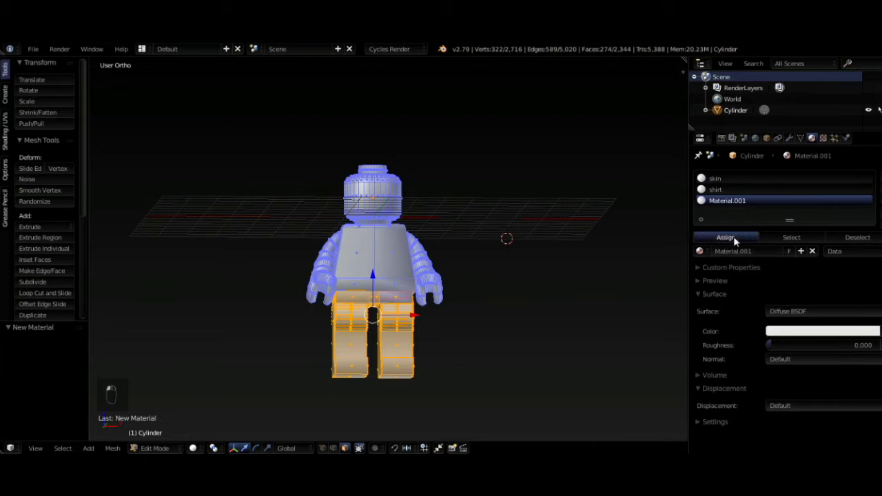
left_click(729, 238)
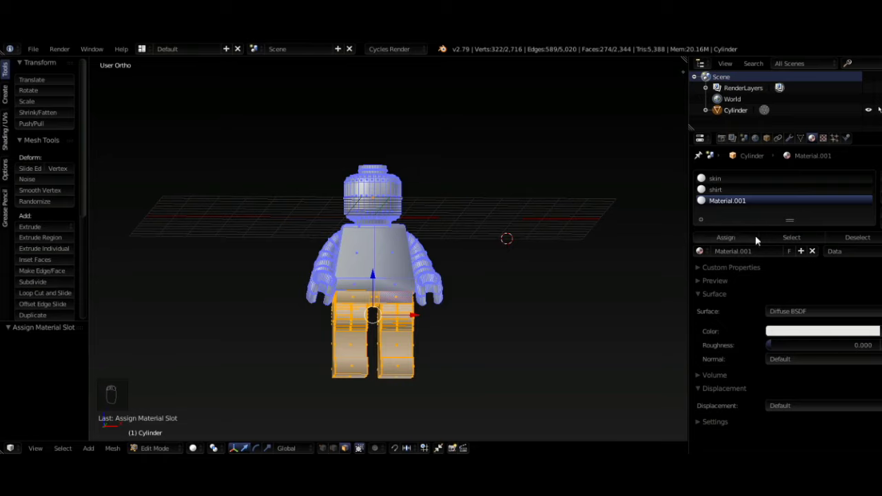
left_click(748, 252)
key("BackSpace")
key("Return")
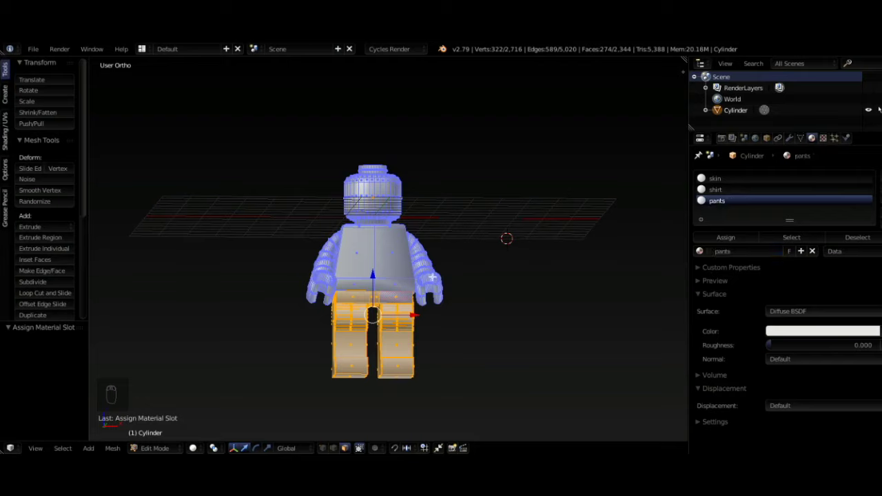
Return to Object Mode and set the skin material's colour to orange-yellow, RGB 0.800, 0.391, 0.036
middle_click_drag(550, 279, 452, 301)
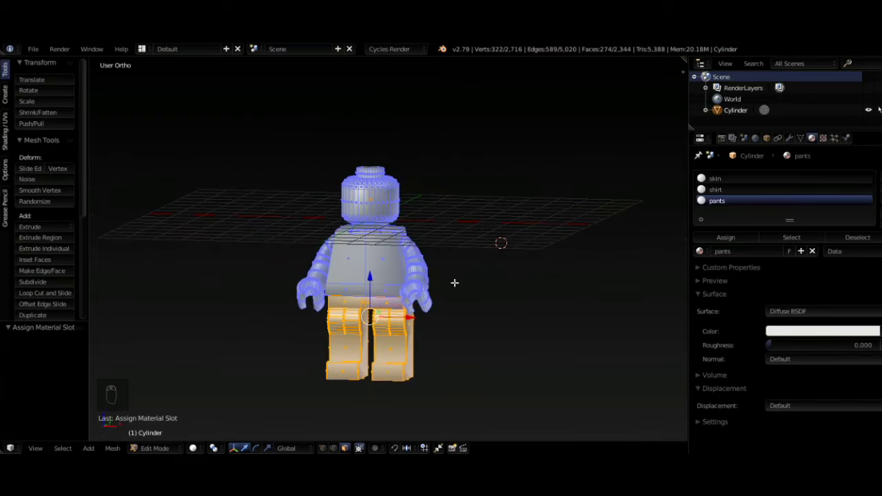
left_click(737, 181)
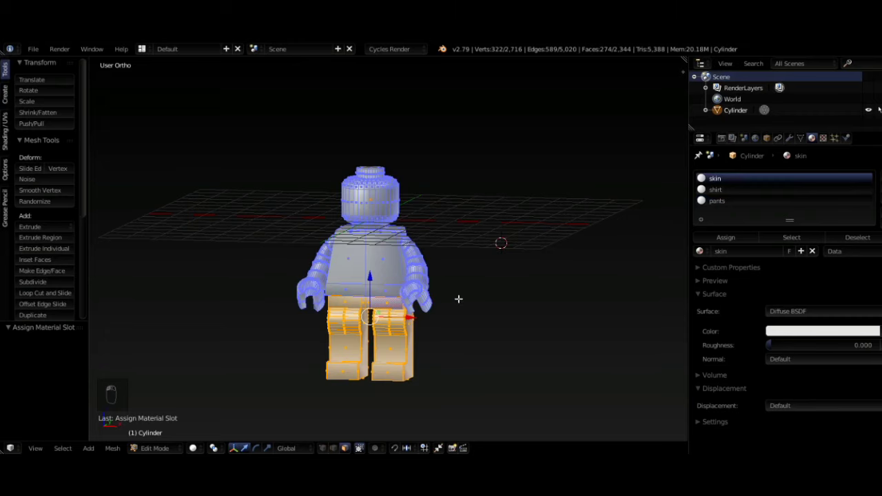
key("Tab")
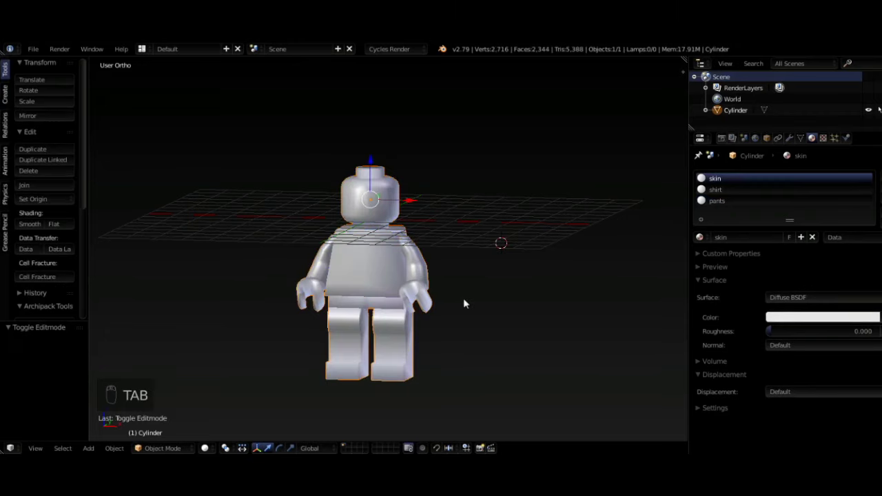
left_click(798, 318)
left_click(803, 224)
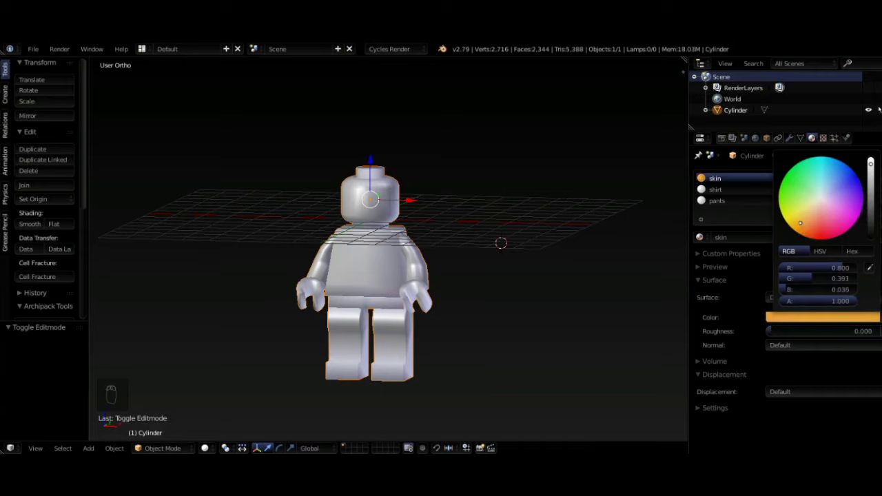
Set the shirt material's colour to red, RGB 0.800, 0.011, 0.005
left_click(715, 189)
left_click(827, 318)
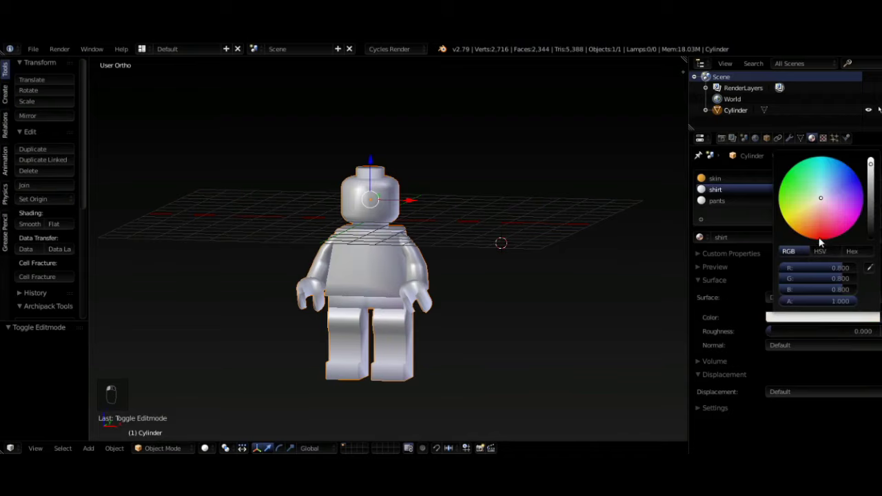
left_click(821, 239)
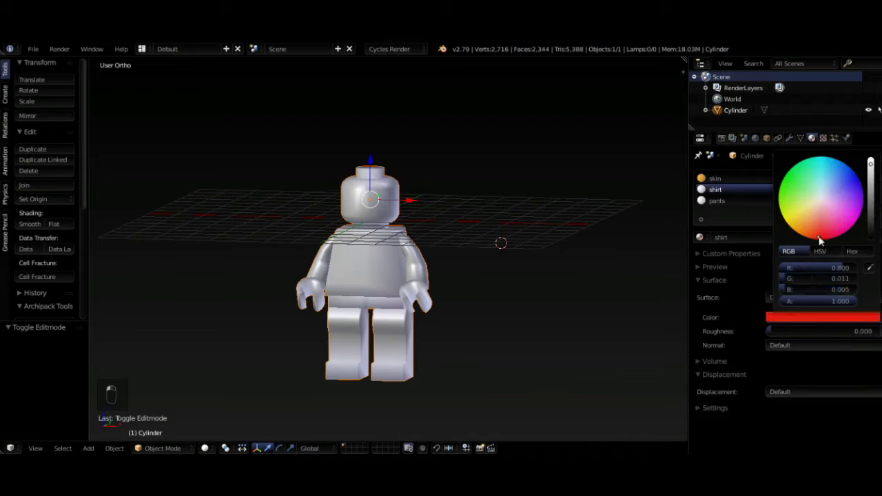
Change the pants material's surface shader to Velvet BSDF and set its colour to black
left_click(717, 201)
left_click(818, 298)
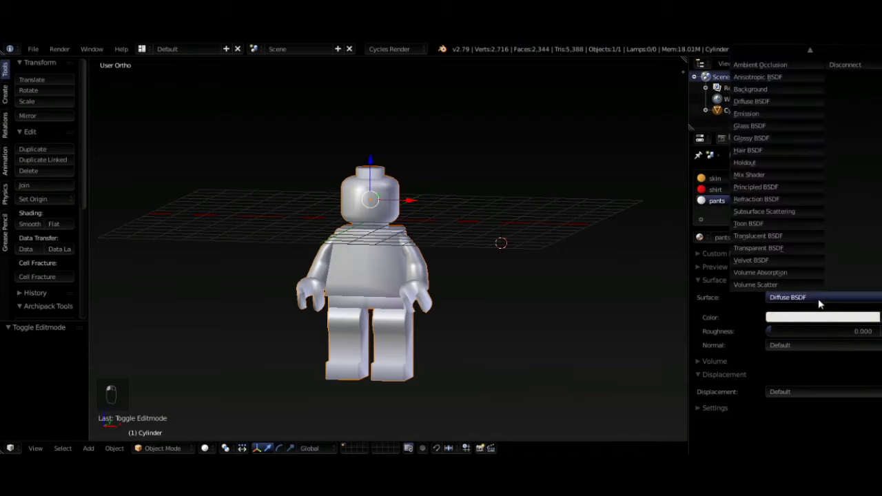
left_click(758, 260)
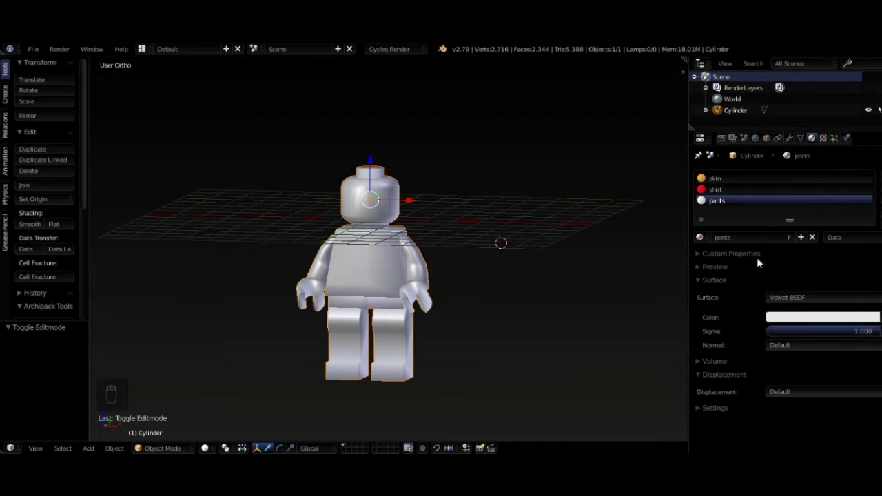
left_click(815, 320)
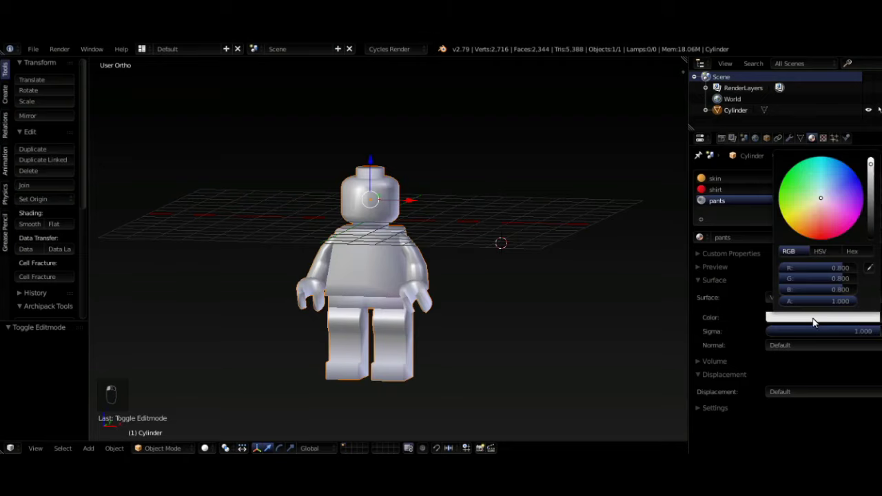
left_click(872, 239)
Add a Sun lamp to the scene
middle_click_drag(421, 289, 473, 277)
scroll(472, 277, "down", 4)
key("shift+a")
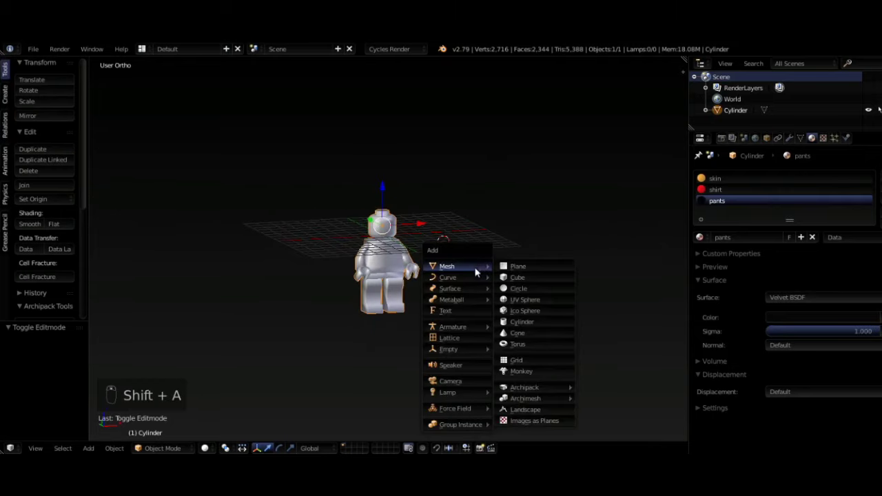
mouse_move(457, 394)
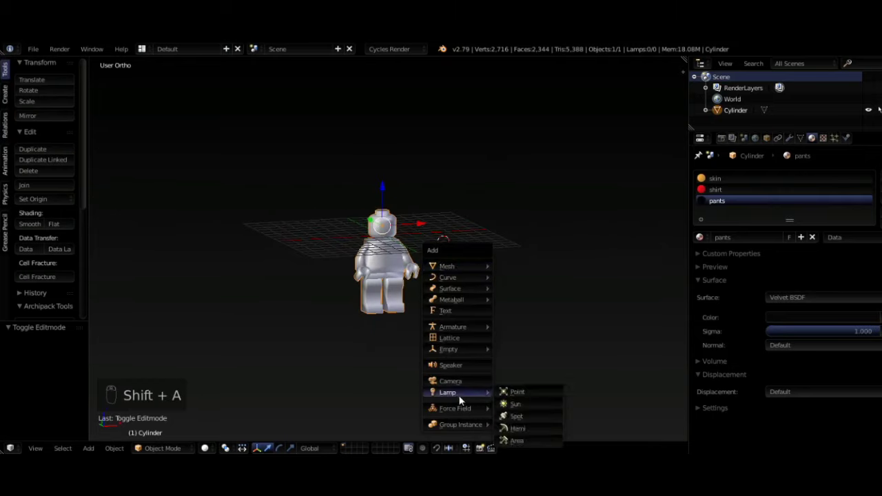
left_click(524, 404)
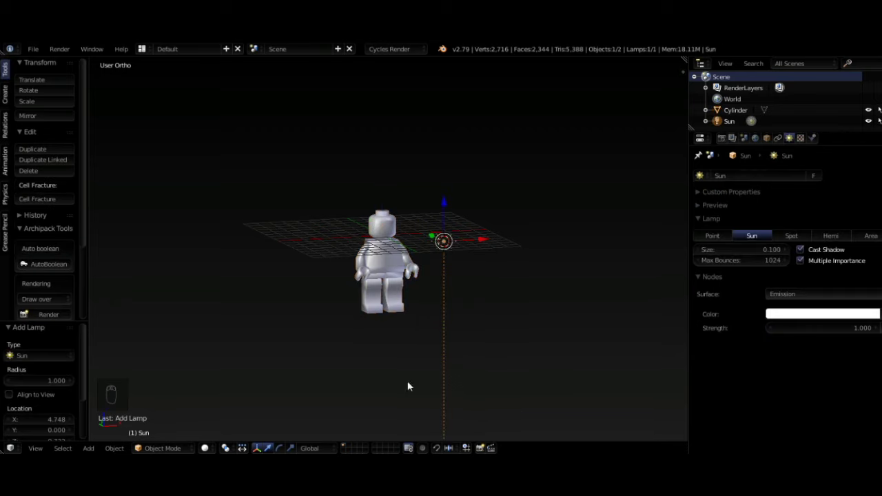
Move the Sun lamp about -9.17 along the Y axis and raise it about 7.35 along Z
mouse_move(407, 381)
middle_mouse_down()
mouse_move(401, 352)
mouse_move(427, 367)
mouse_move(403, 372)
mouse_move(411, 369)
middle_mouse_up()
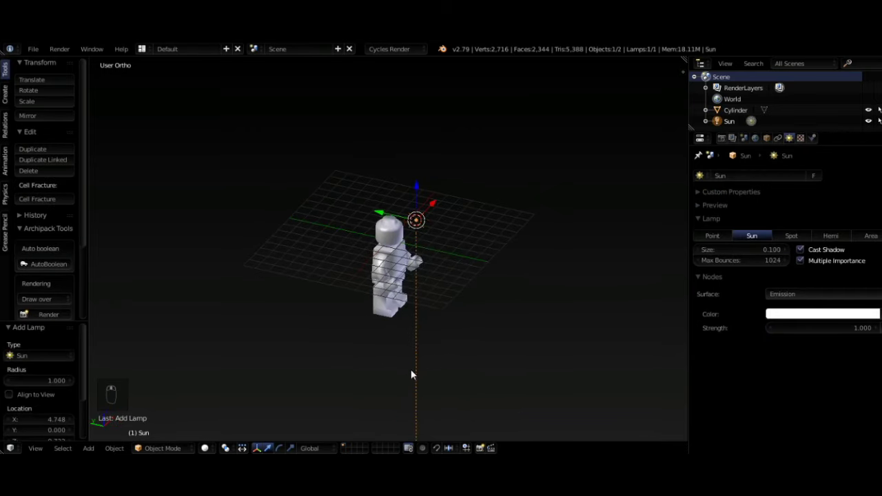
key("g")
key("y")
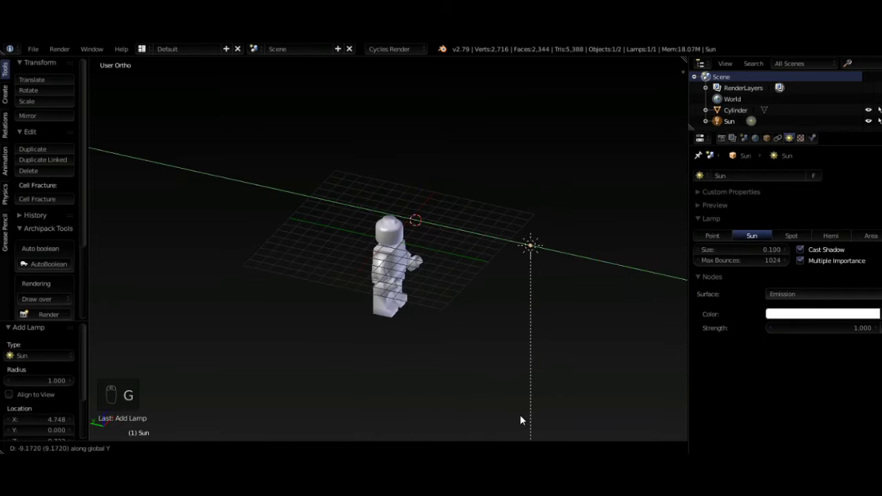
left_click(520, 414)
key("z")
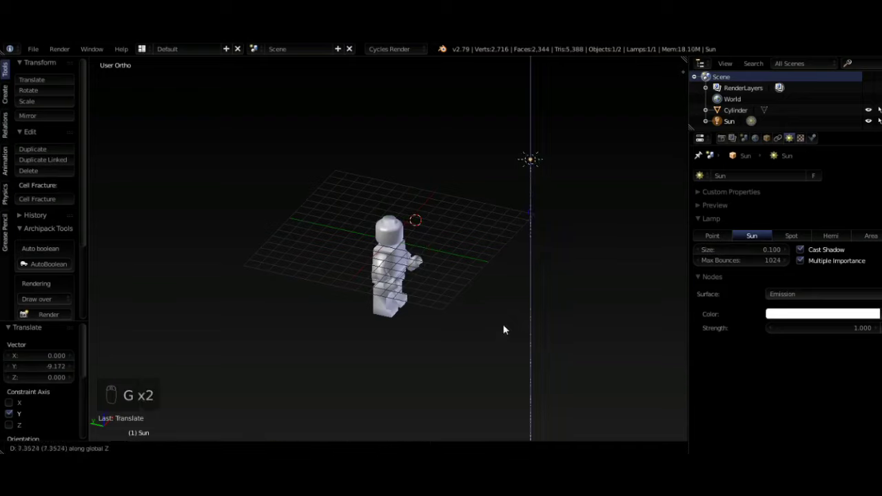
left_click(504, 338)
Rotate the Sun lamp from several view directions so its beam points at the front of the minifigure
middle_click_drag(479, 358, 531, 356)
key("r")
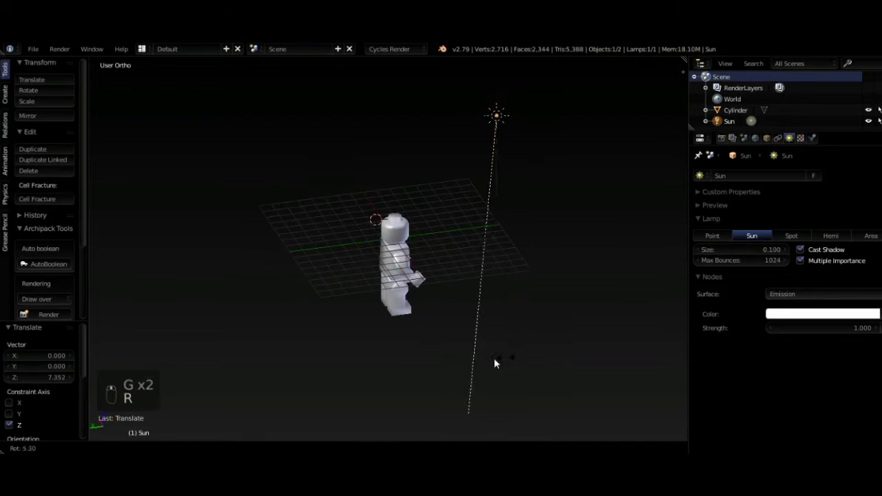
left_click(370, 343)
middle_click_drag(541, 335, 447, 355)
key("r")
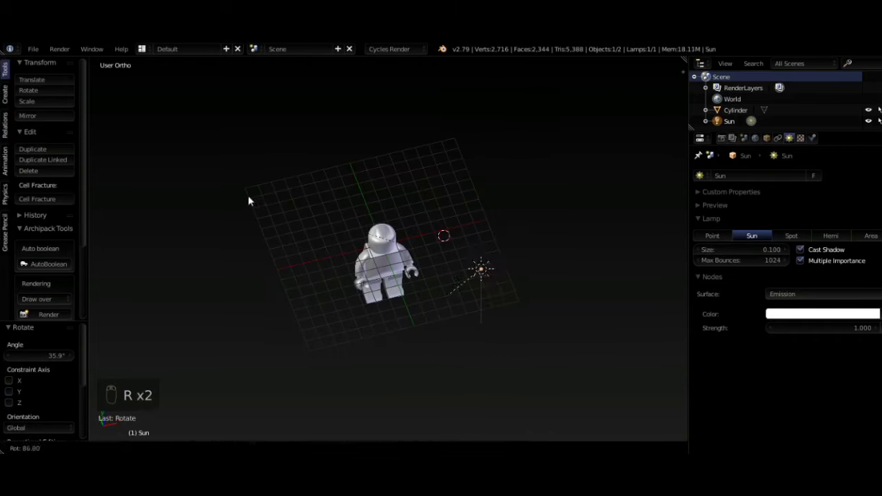
left_click(250, 201)
middle_click_drag(602, 299, 401, 348)
key("r")
left_click(411, 306)
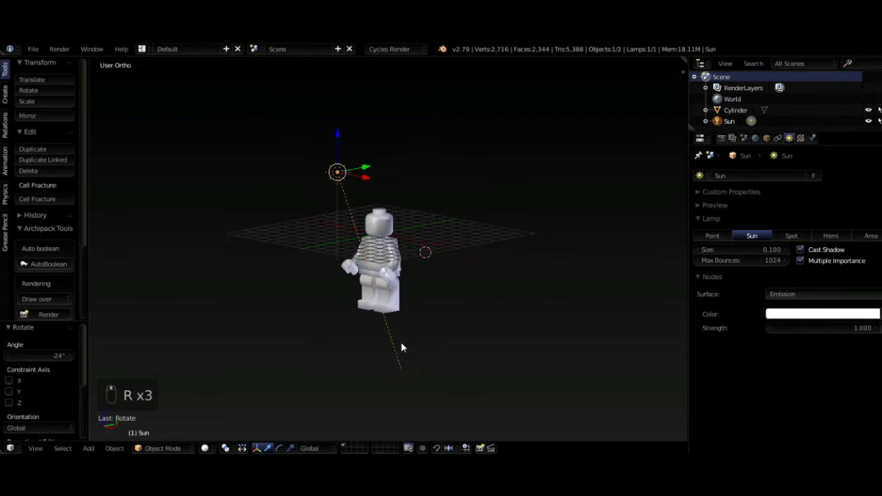
key("r")
left_click(413, 281)
middle_click_drag(413, 283, 461, 292)
key("r")
left_click(440, 282)
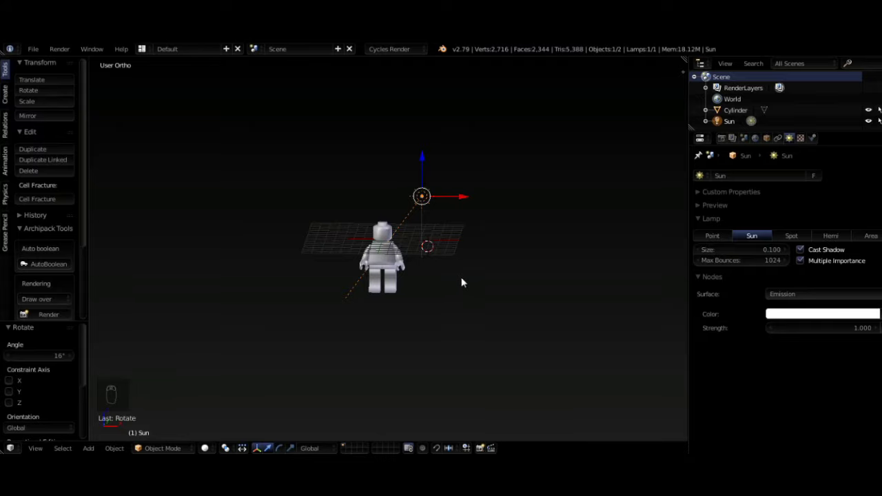
Switch the viewport to rendered shading and set the Sun lamp's strength to 5
key("shift+z")
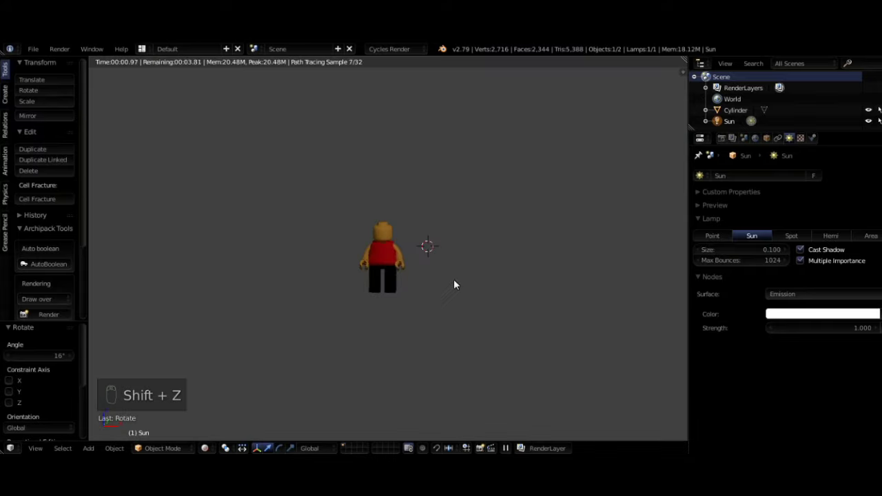
scroll(451, 281, "up", 4)
middle_click_drag(413, 302, 441, 379)
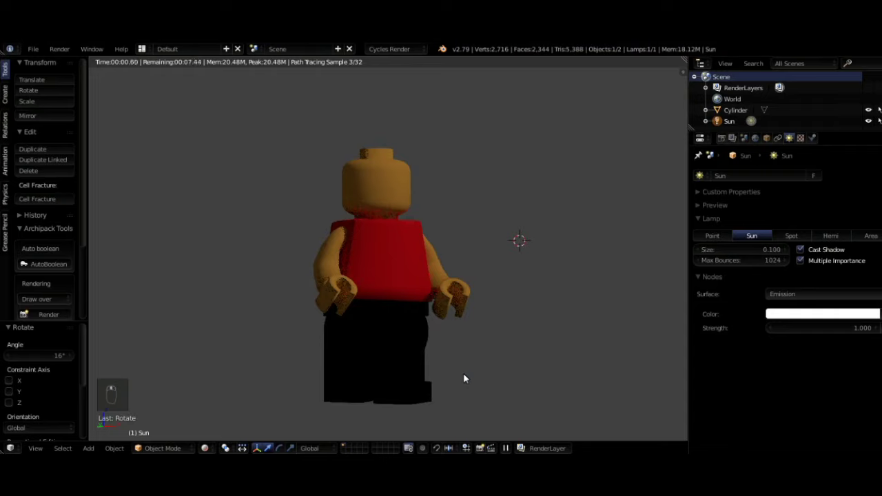
scroll(464, 372, "up", 3)
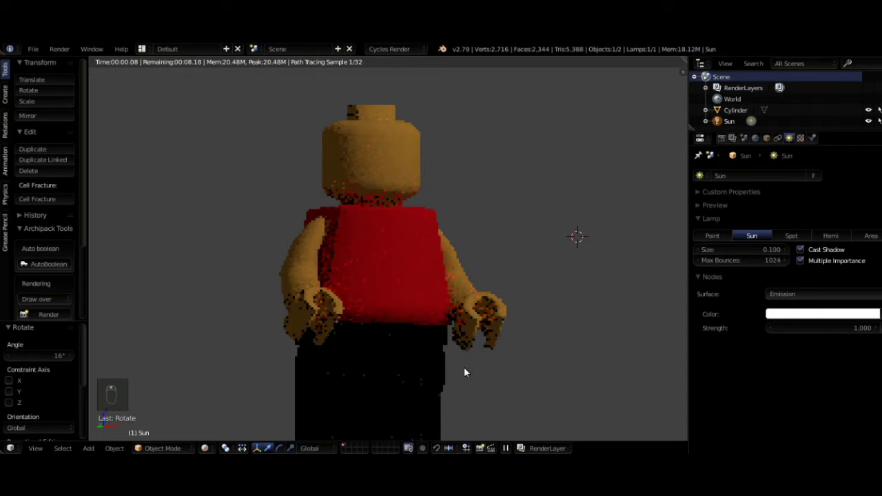
scroll(462, 363, "down", 2)
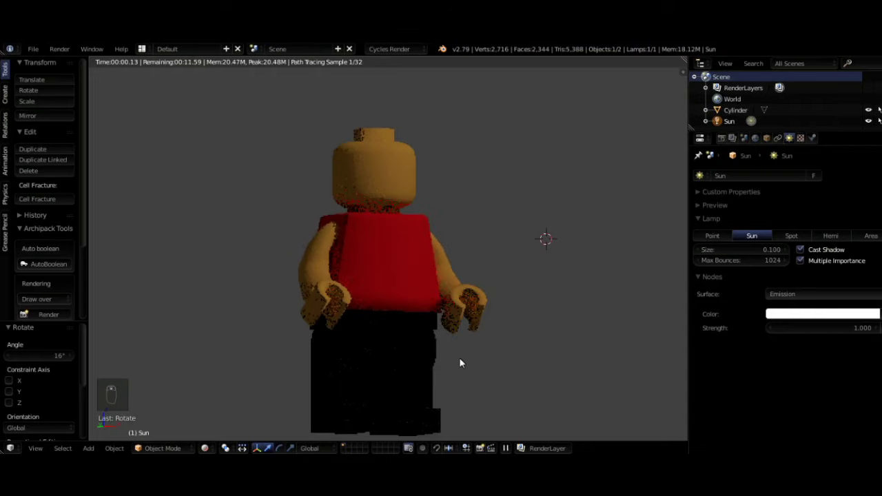
scroll(461, 353, "down", 2)
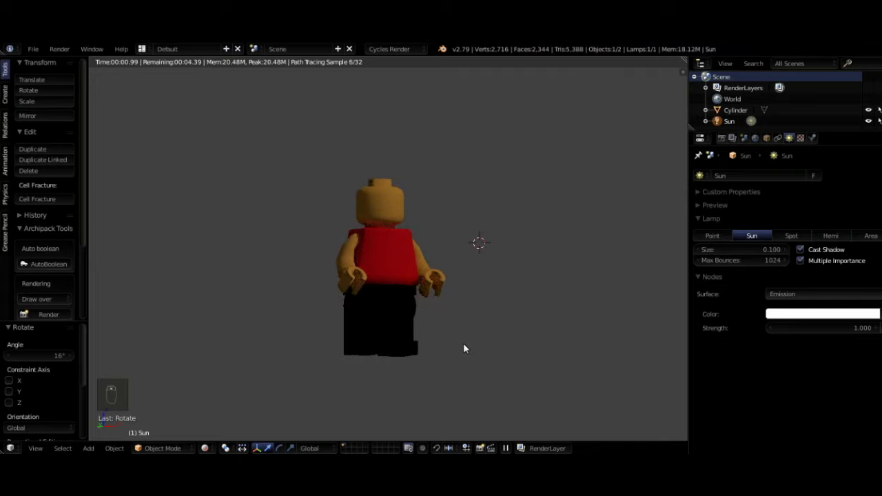
left_click(815, 327)
type("5")
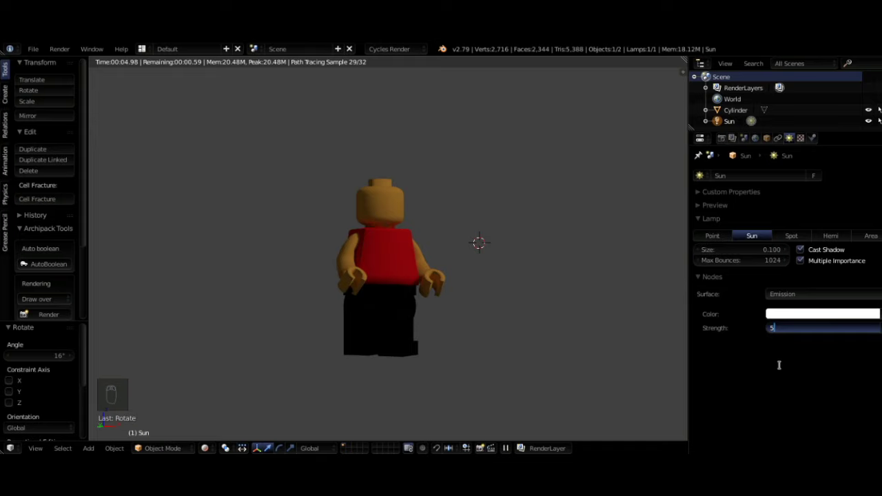
key("Return")
scroll(505, 320, "up", 3)
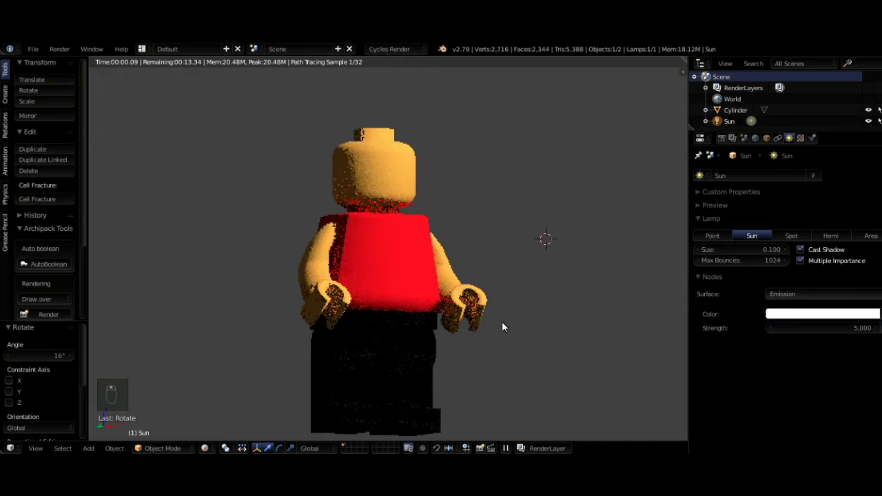
scroll(502, 321, "down", 1)
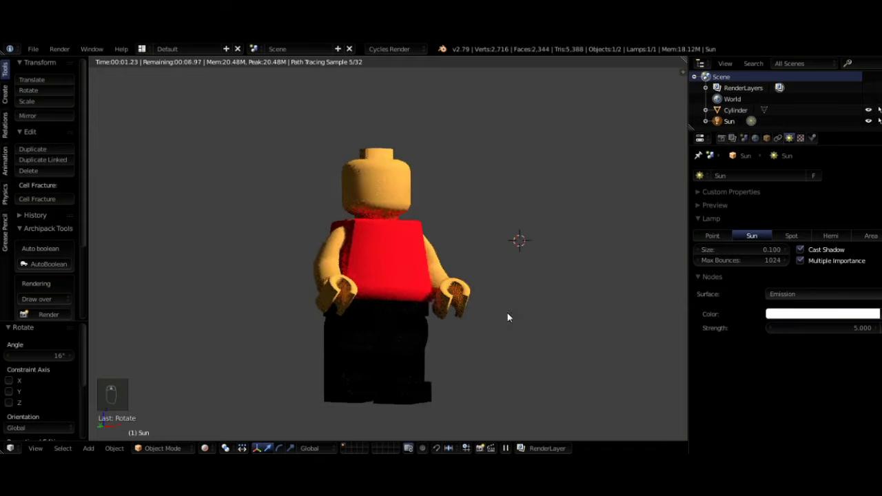
Return to solid shading, then lower the Sun lamp about 4.68 along Z and shift it in the negative X direction
key("shift+z")
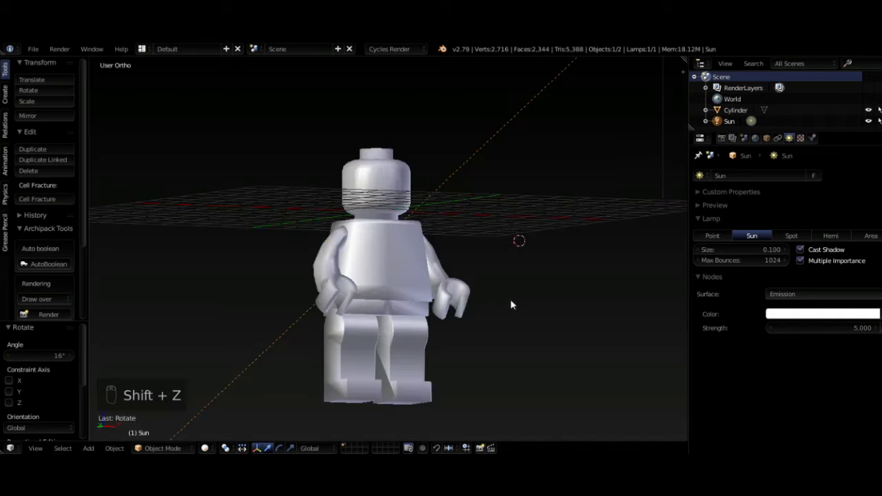
scroll(512, 305, "down", 3)
middle_click_drag(426, 303, 383, 299)
key("g")
key("z")
left_click(295, 322)
key("g")
key("x")
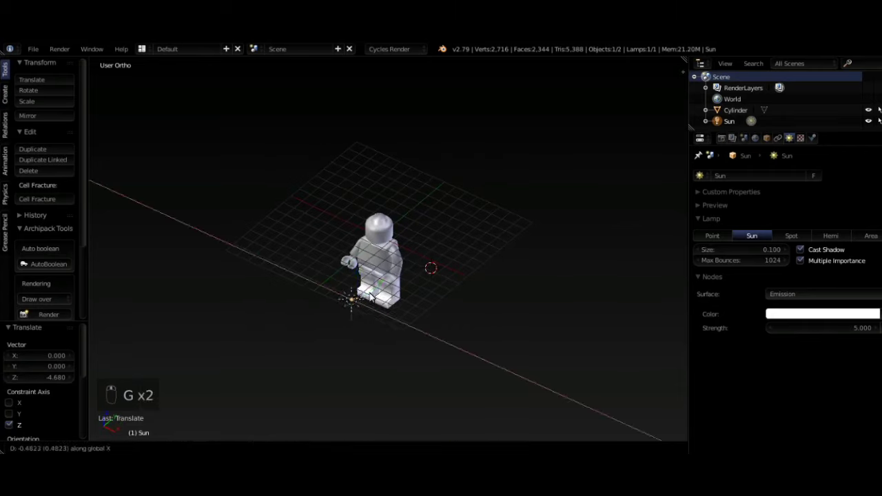
left_click(353, 291)
Rotate the Sun lamp about -8° around the Z axis and about 10° around the X axis
key("r")
key("z")
left_click(363, 293)
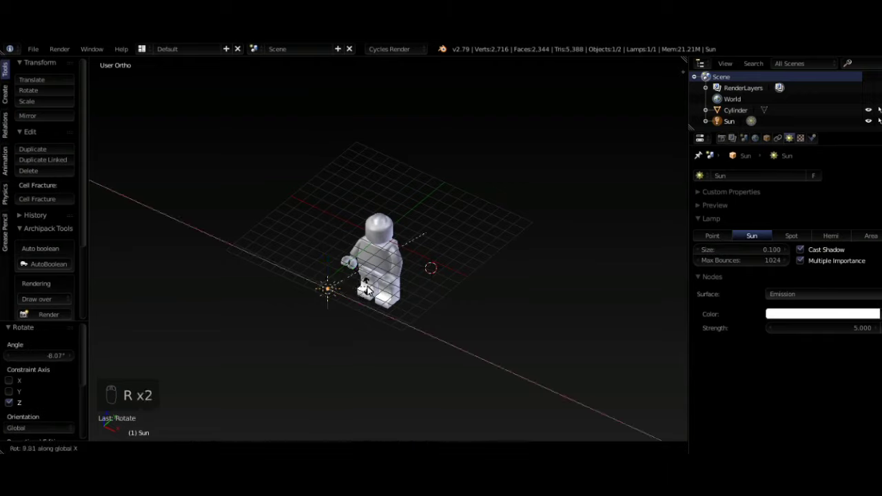
left_click(367, 288)
Move the Sun lamp about 0.91 along the Y axis and preview the minifigure in rendered shading
middle_click_drag(363, 288, 437, 273)
key("g")
key("y")
left_click(307, 274)
key("shift+z")
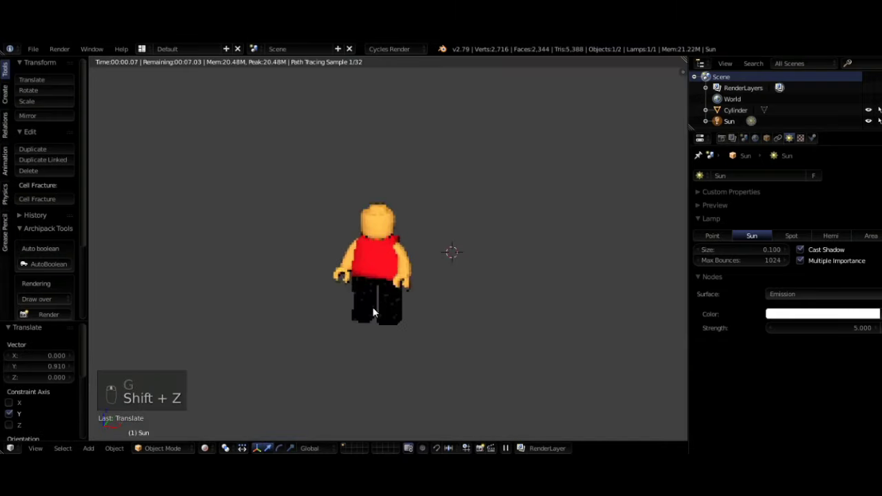
scroll(373, 307, "up", 5)
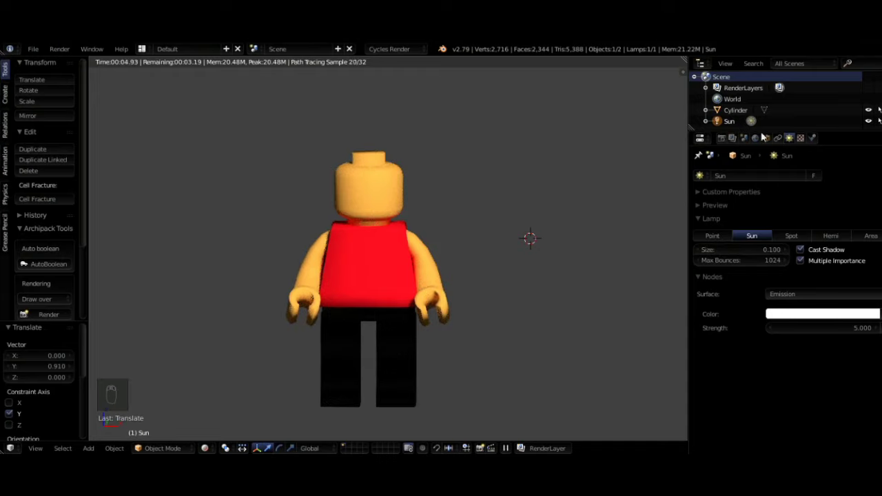
Select the minifigure, try Diffuse BSDF as the pants material's surface shader, and set it back to Velvet BSDF
right_click(385, 260)
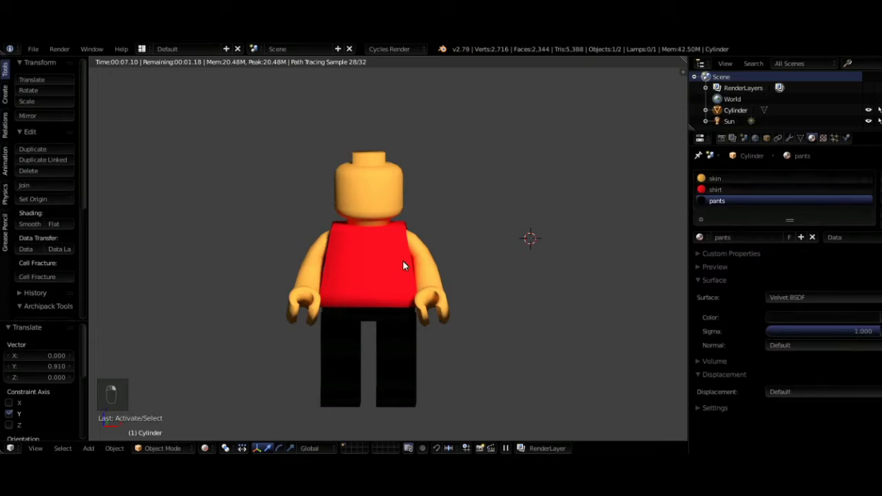
left_click(821, 300)
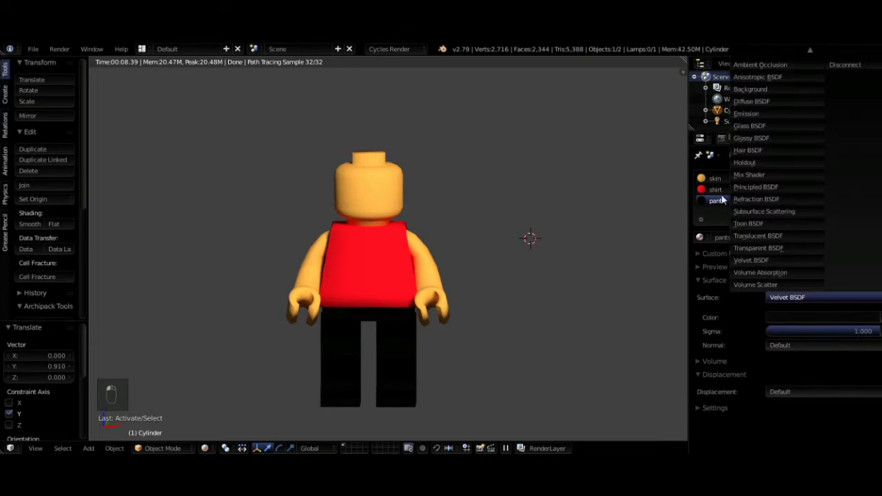
left_click(759, 102)
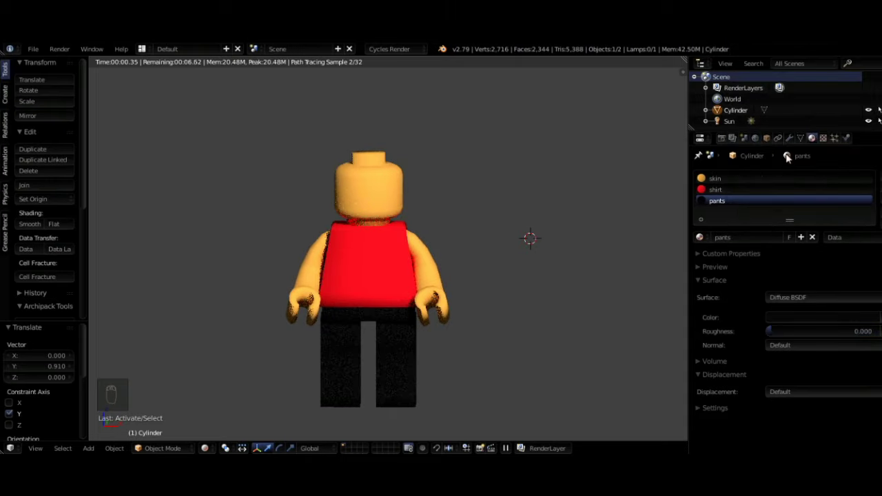
middle_click_drag(526, 314, 655, 288)
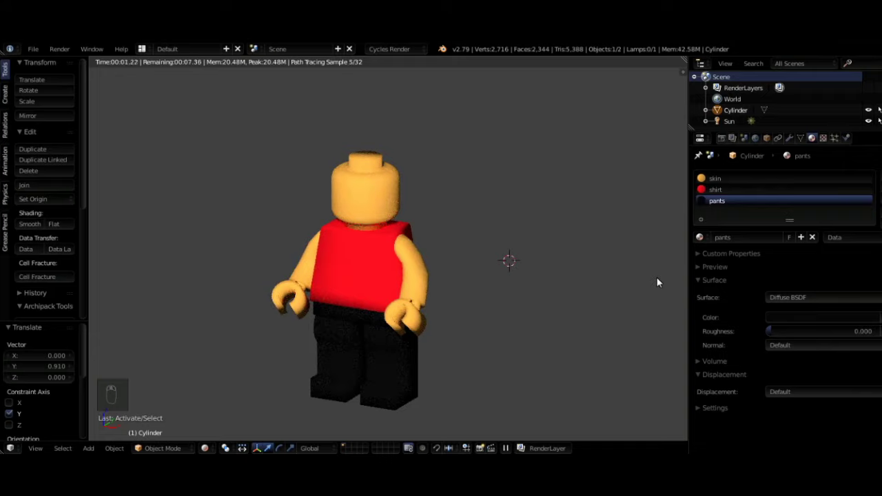
left_click(820, 299)
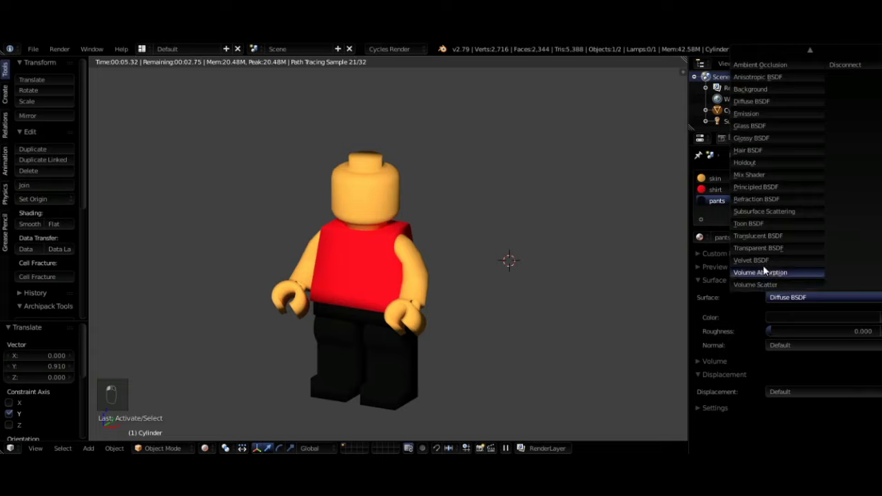
left_click(756, 261)
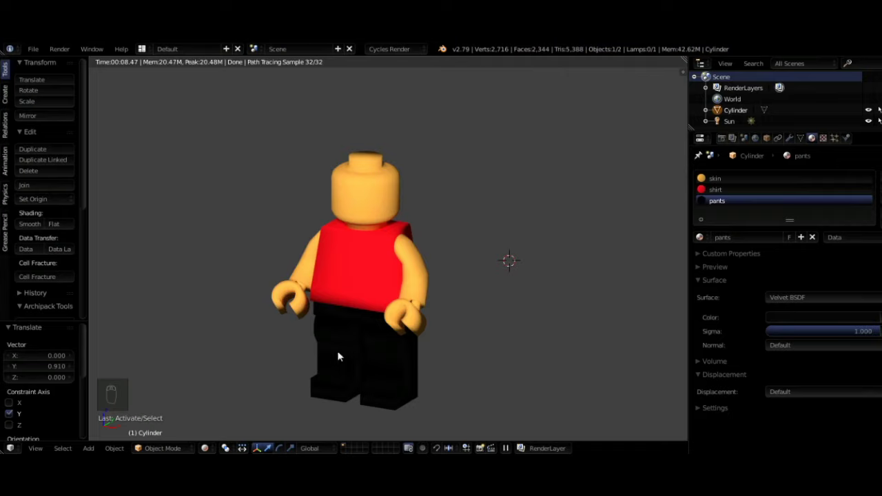
Try a Sigma of 0.000 on the pants' Velvet shader, restore it to 1.000, and inspect the pants
middle_click_drag(412, 331, 307, 356)
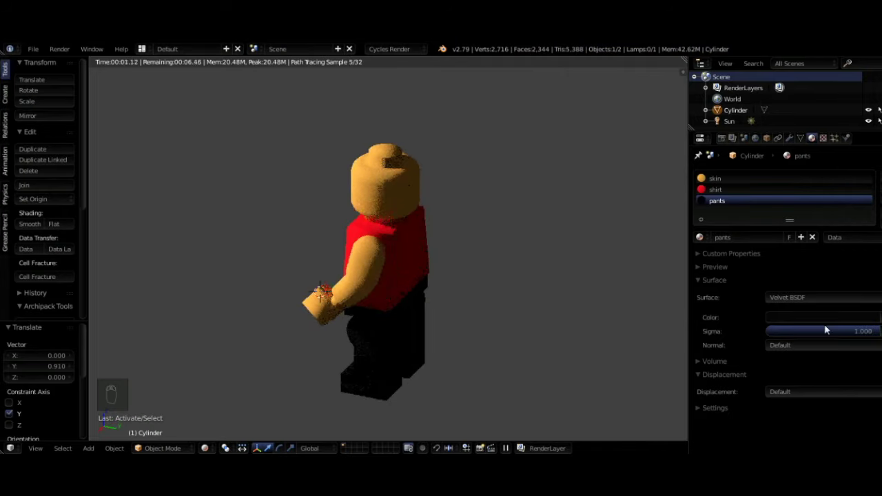
left_click_drag(861, 331, 768, 331)
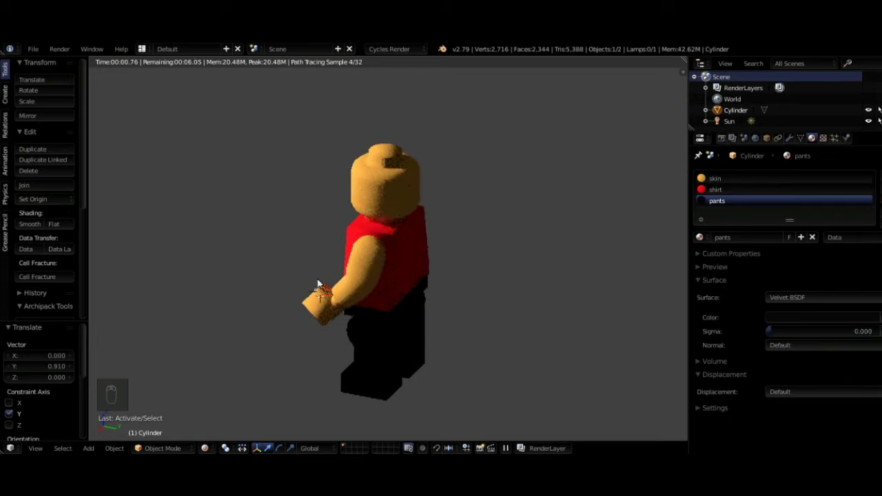
middle_click_drag(385, 281, 569, 303)
left_click_drag(792, 330, 881, 331)
middle_click_drag(338, 330, 366, 346)
scroll(432, 323, "up", 4)
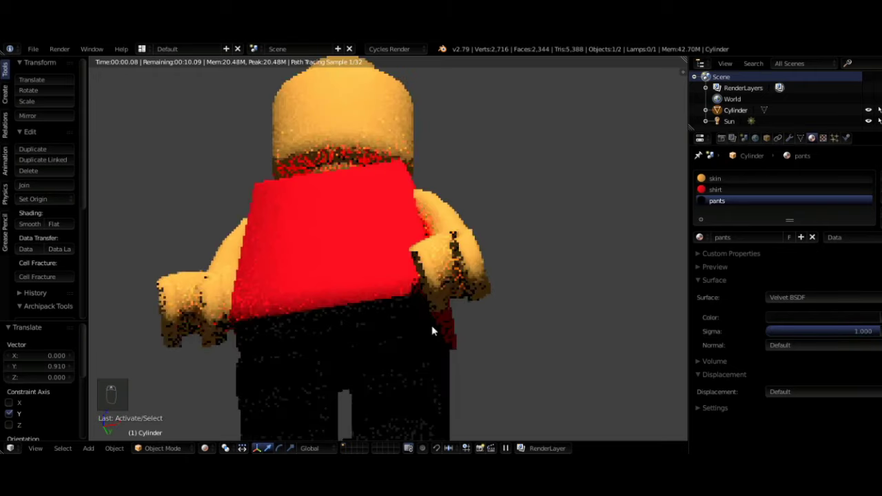
middle_click_drag(432, 326, 417, 312)
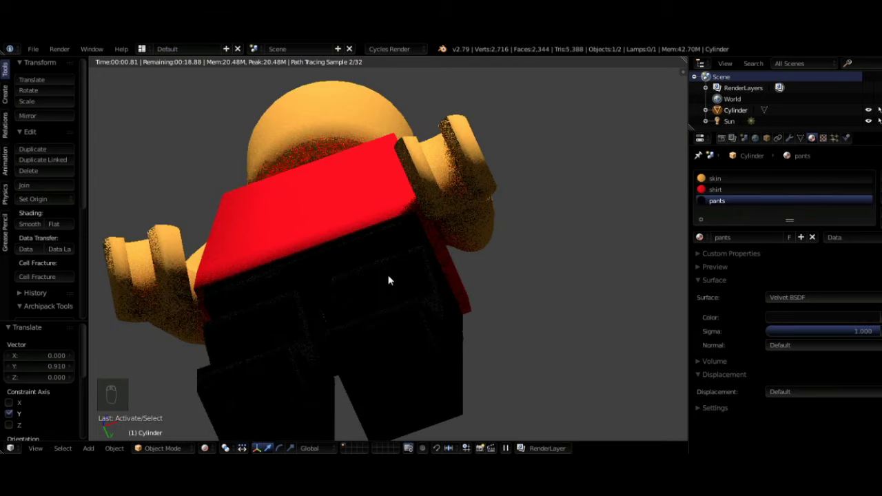
scroll(391, 275, "down", 3)
middle_click_drag(396, 215, 399, 253)
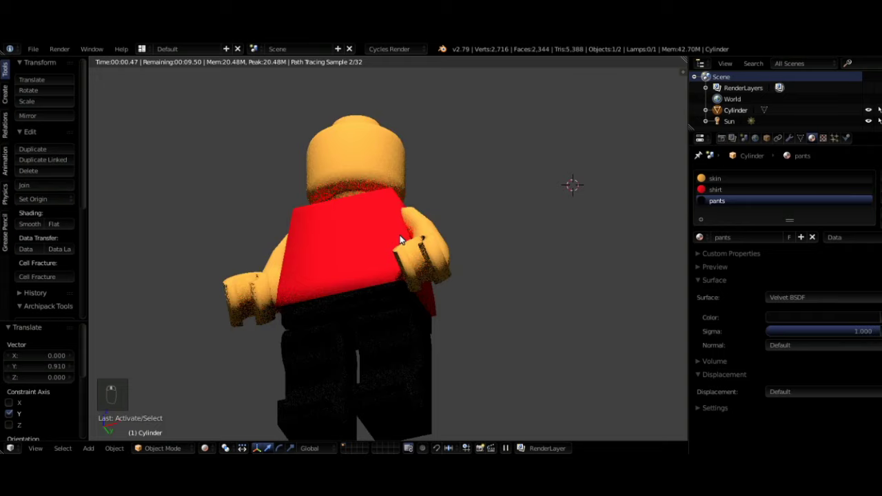
middle_click_drag(519, 229, 523, 255)
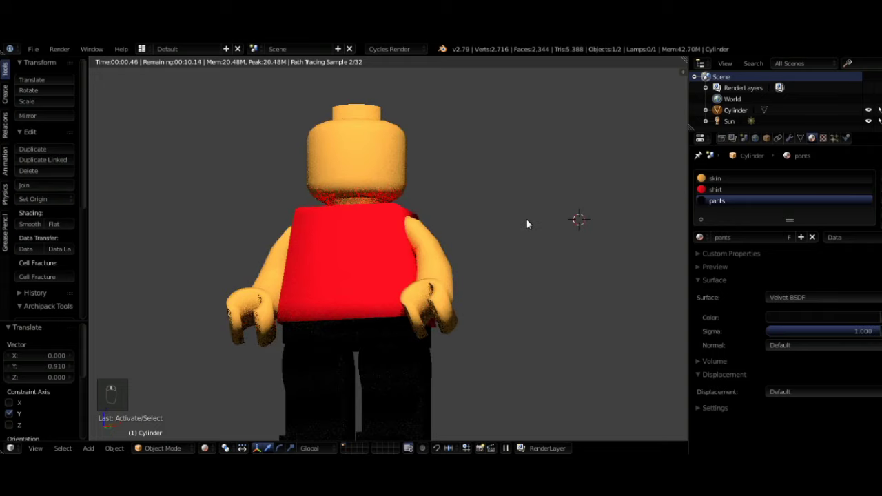
Try Velvet BSDF as the shirt material's surface shader, inspect the torso from the side, and set it back to Diffuse BSDF
left_click(716, 191)
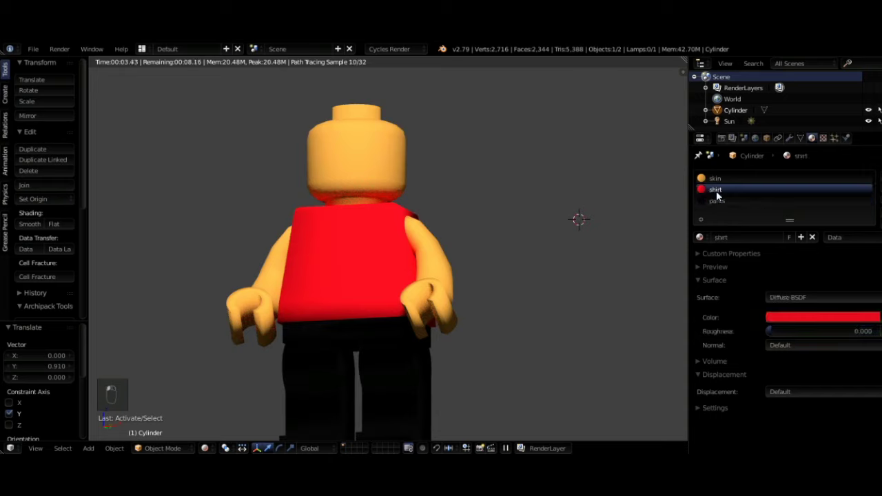
left_click(791, 298)
left_click(758, 261)
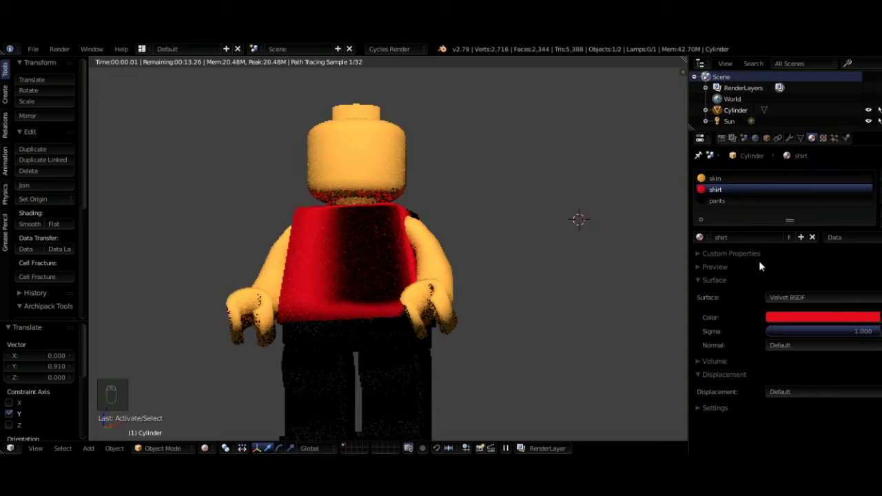
middle_click_drag(502, 310, 371, 349)
left_click(790, 297)
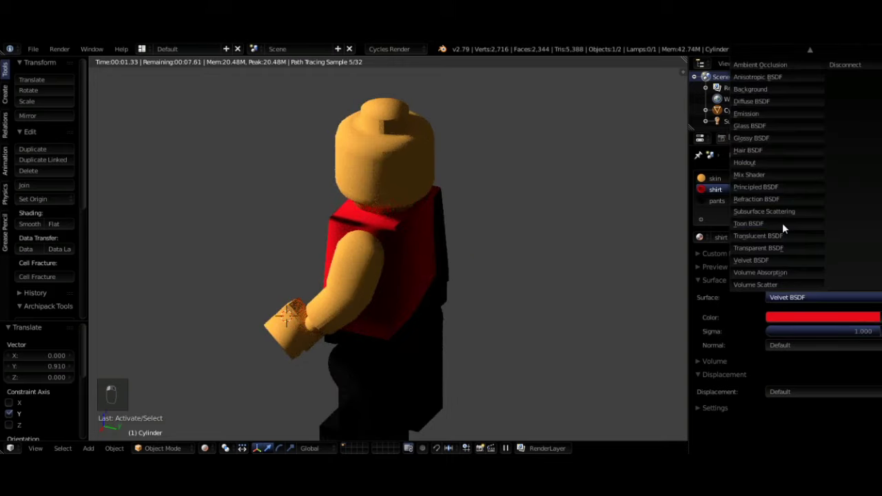
left_click(755, 103)
middle_click_drag(427, 321, 518, 299)
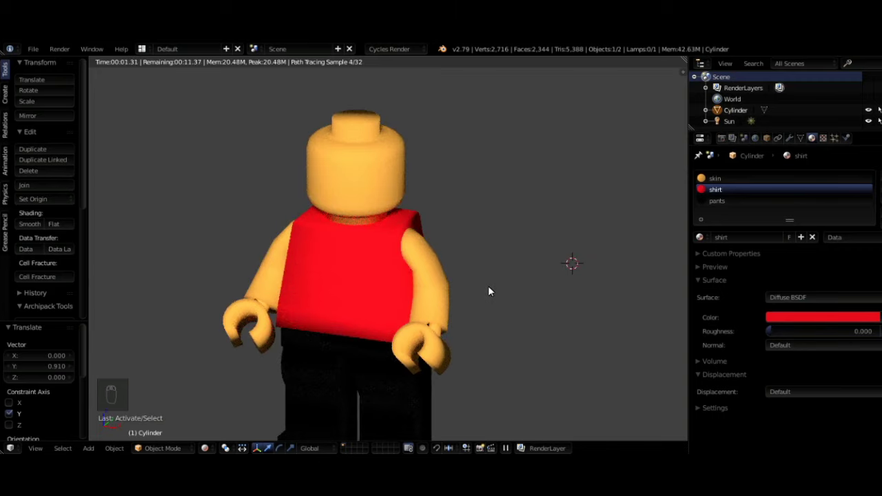
Return the viewport to solid shading and move the Sun lamp to layer 2
key("shift+z")
mouse_move(488, 289)
middle_mouse_down()
mouse_move(426, 304)
mouse_move(501, 282)
middle_mouse_up()
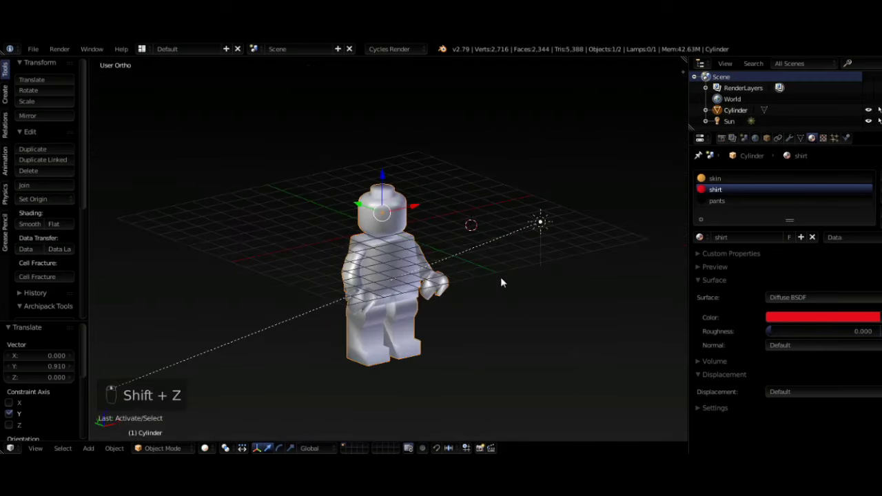
right_click(542, 225)
key("m")
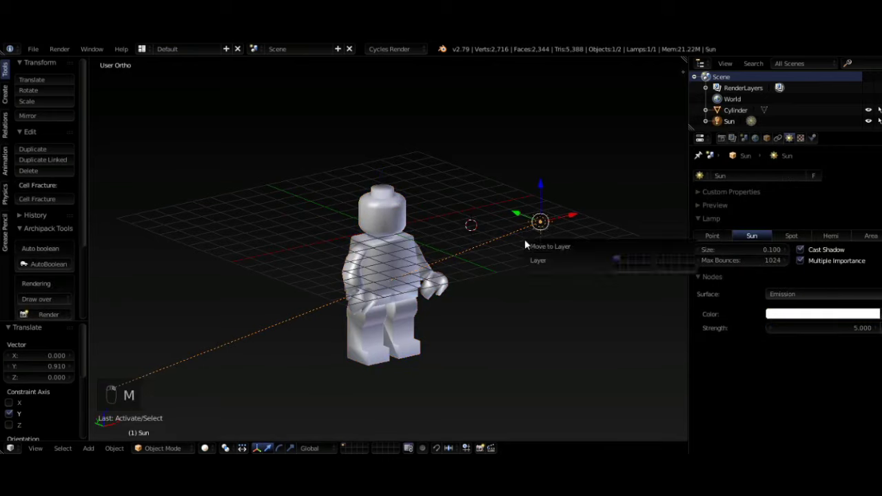
left_click(623, 260)
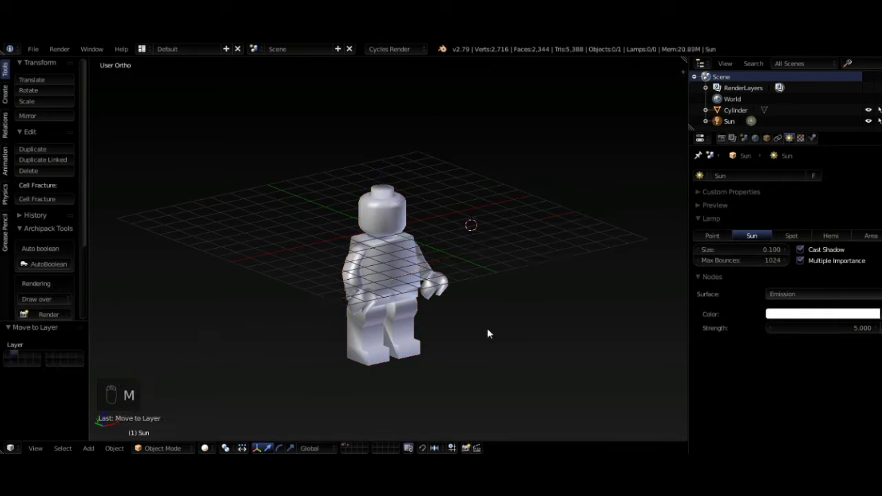
Move the minifigure up about 5.747 along the Z axis so its feet stand on the grid floor
middle_click_drag(489, 331, 425, 319)
scroll(423, 333, "up", 2)
key("KP_1")
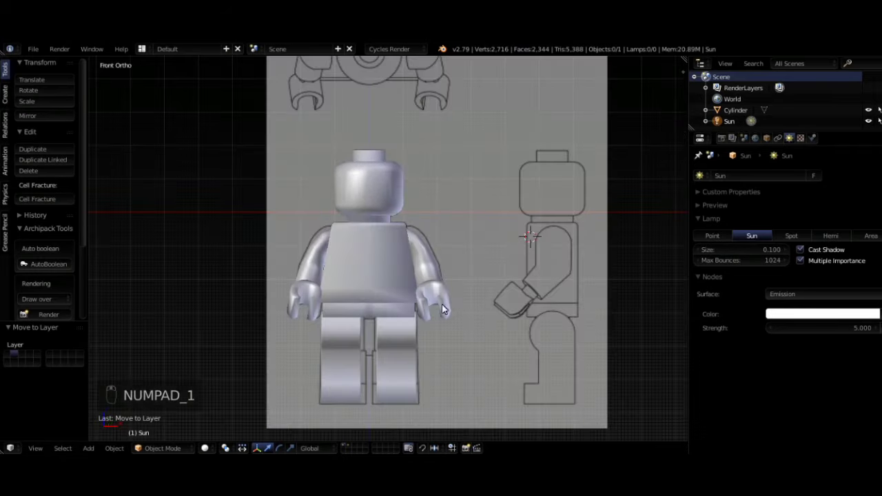
right_click(375, 279)
key("g")
key("z")
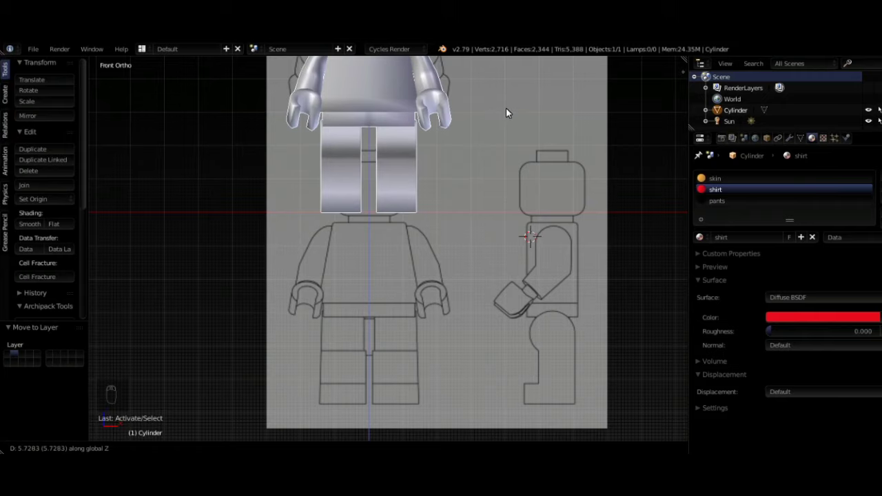
left_click(508, 105)
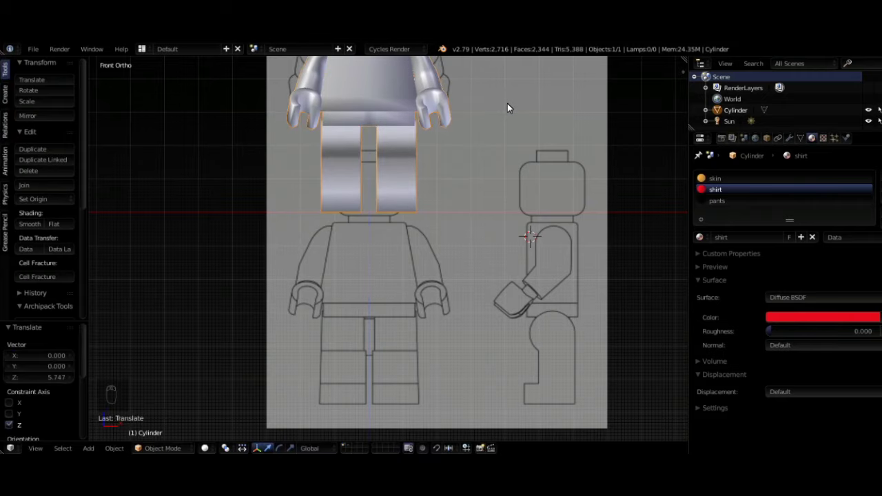
mouse_move(520, 276)
middle_mouse_down()
mouse_move(520, 326)
mouse_move(523, 277)
middle_mouse_up()
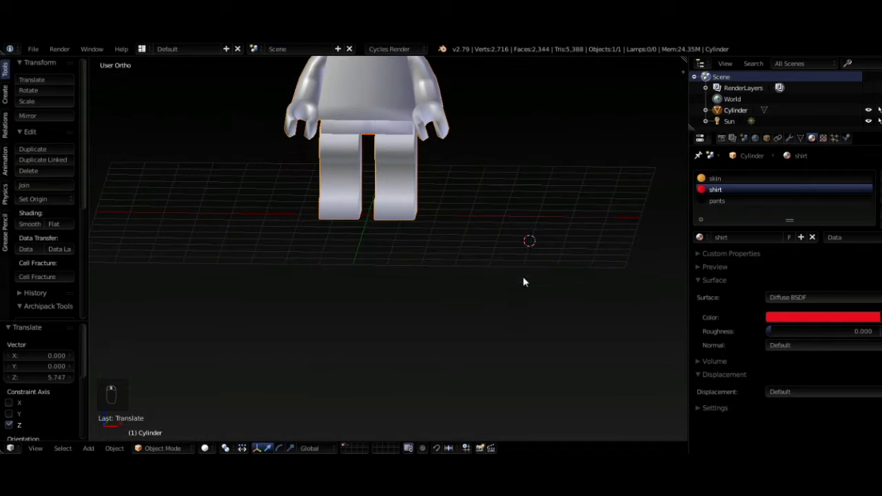
middle_click_drag(550, 335, 462, 308)
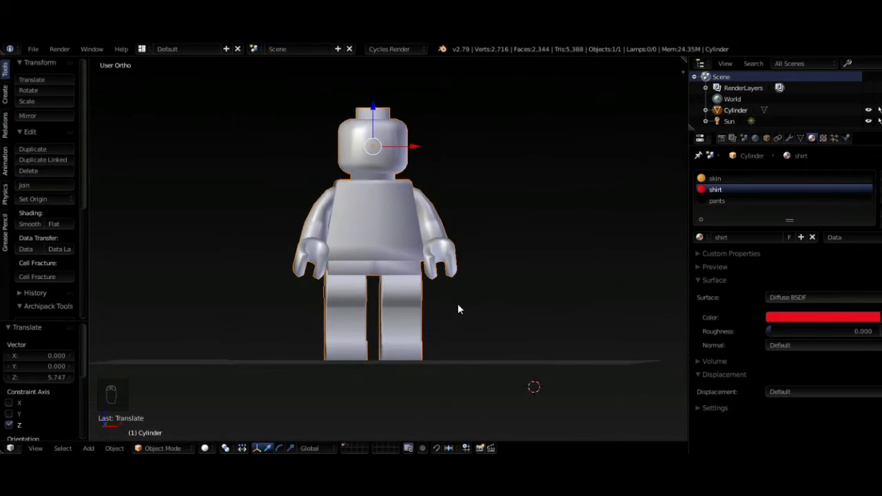
Reset the 3D cursor to the scene origin and hide the background reference image
key("shift+c")
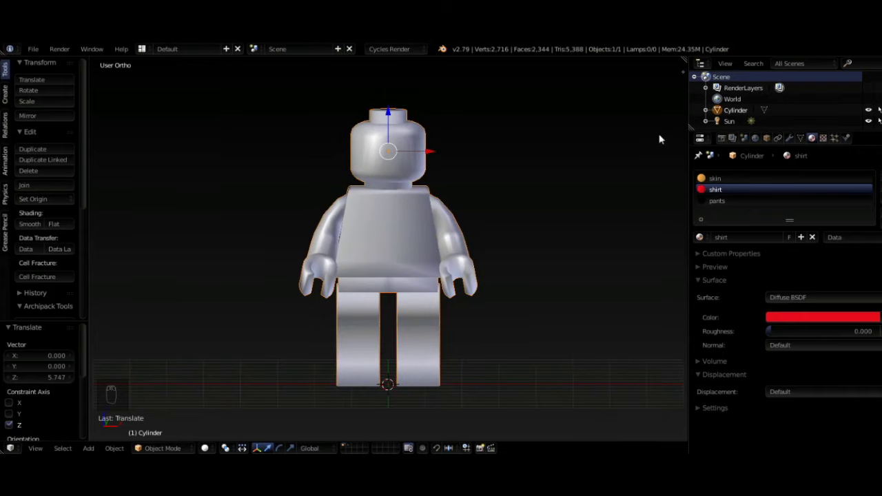
key("n")
left_click(608, 261)
left_click(597, 260)
scroll(604, 254, "down", 3)
scroll(604, 254, "up", 2)
key("z")
key("z")
key("n")
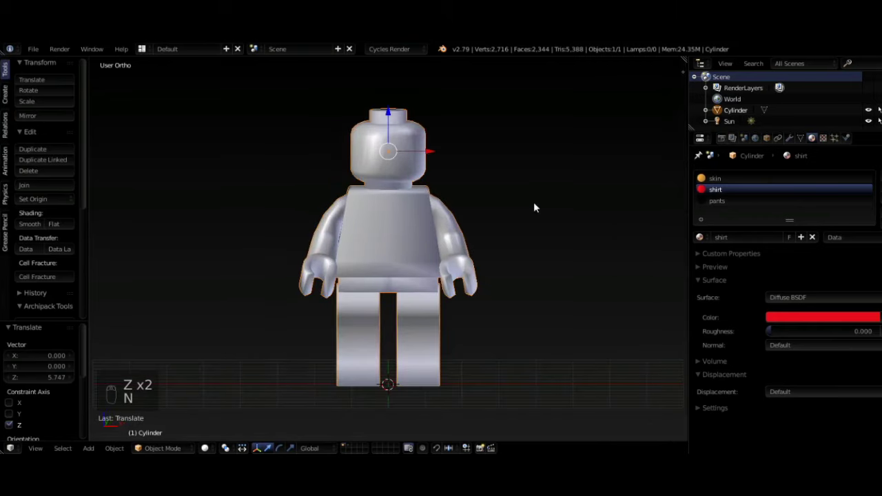
Add a single-bone armature at the origin and raise it about 2.564 along the Z axis to the minifigure's hips
scroll(534, 202, "up", 2)
key("shift+a")
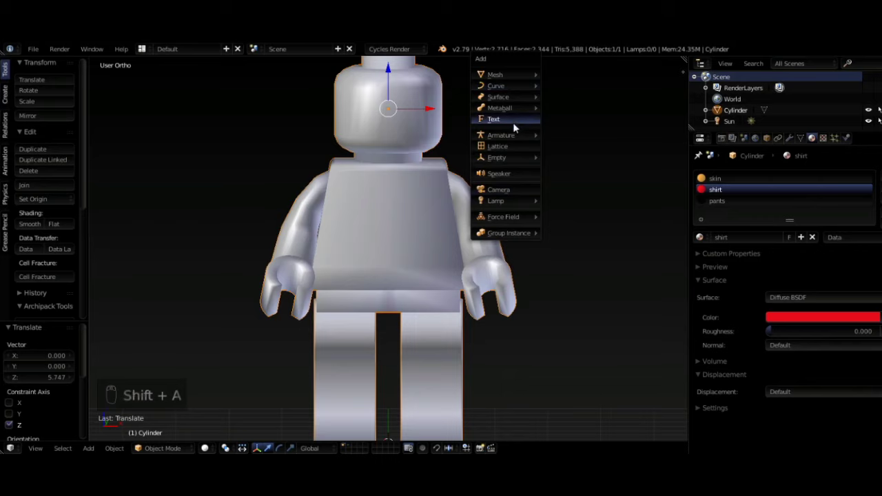
mouse_move(515, 137)
left_click(576, 135)
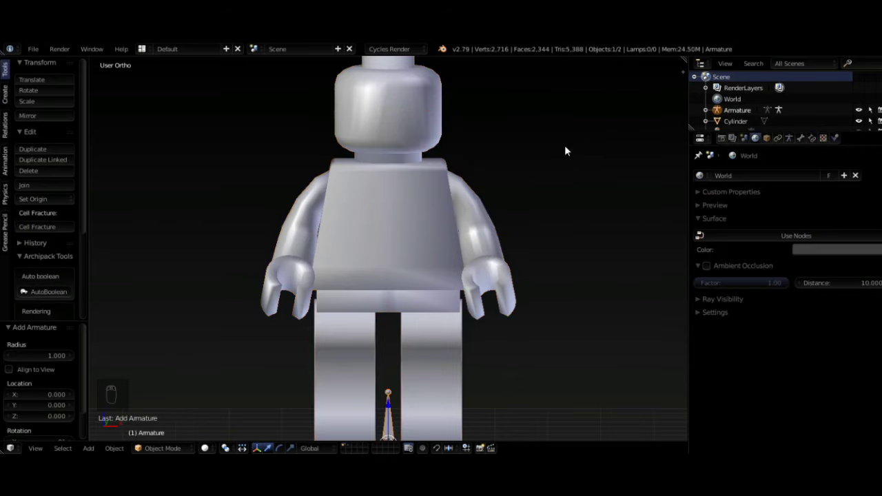
scroll(525, 207, "down", 3)
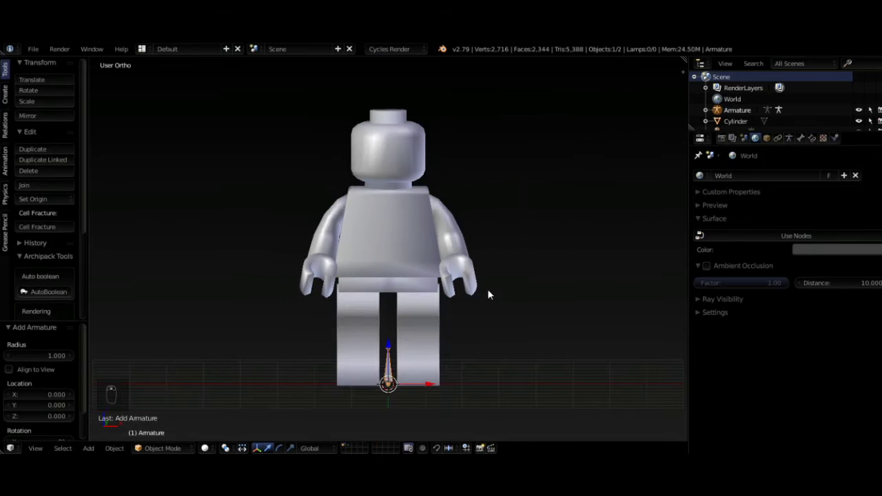
key("KP_1")
key("g")
key("z")
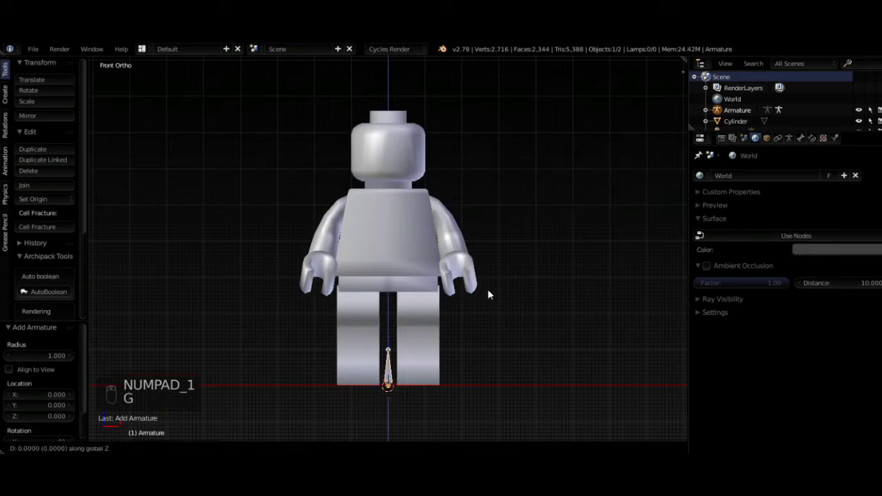
left_click(502, 197)
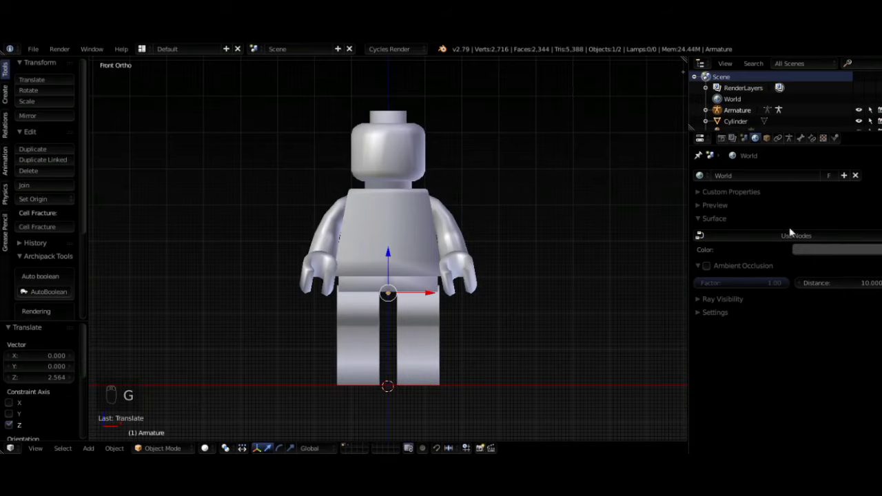
Turn on X-Ray display for the armature so its bone shows through the minifigure
left_click(789, 138)
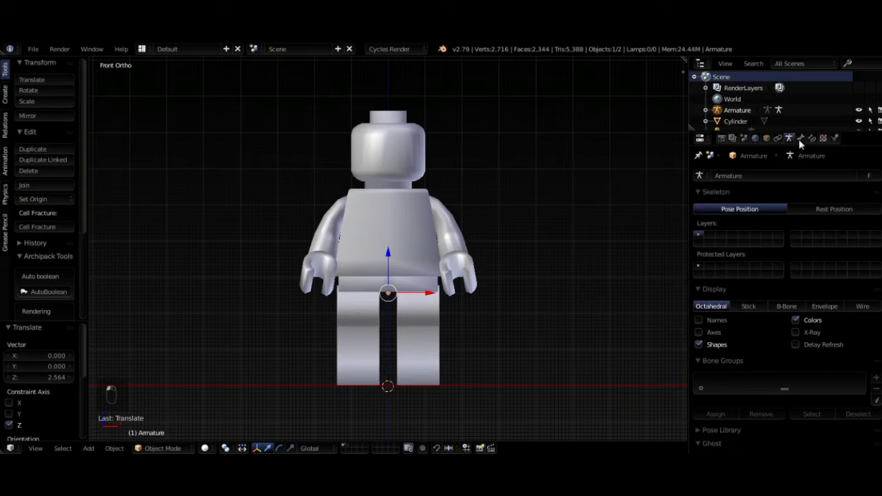
left_click(795, 333)
scroll(432, 314, "up", 4)
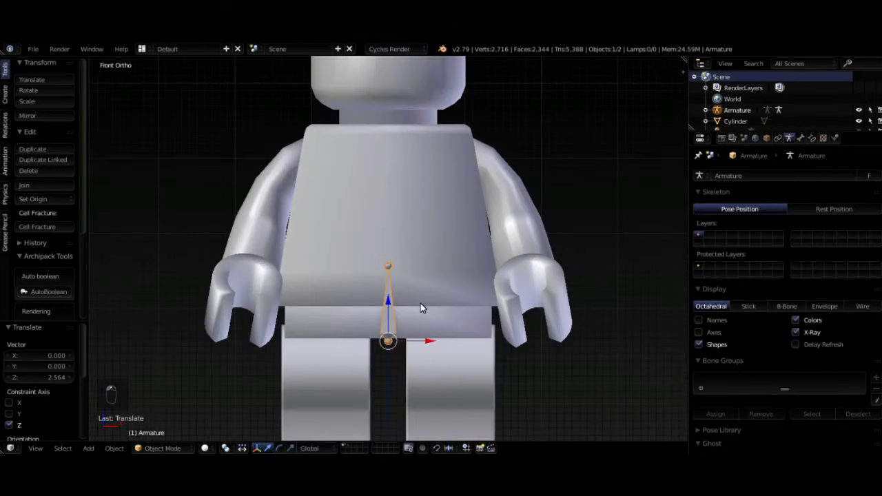
key("s")
key("z")
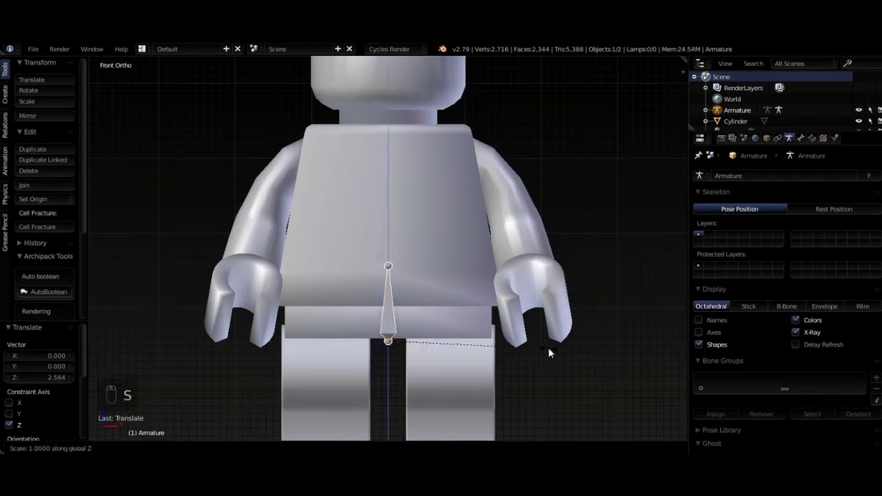
right_click(530, 356)
Move the armature up about 0.104 along the Z axis into the hip block
key("g")
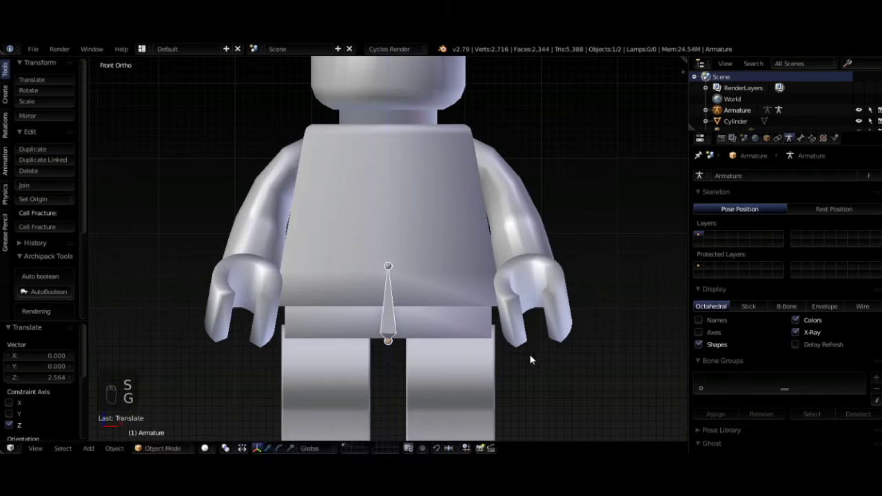
key("z")
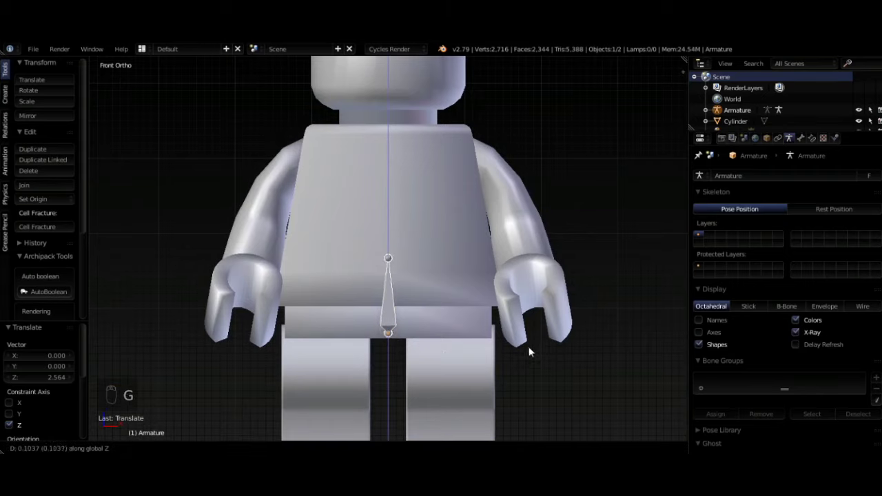
left_click(529, 347)
Scale the armature along the Z axis only, by about 0.286, to fit the hip block's height
key("s")
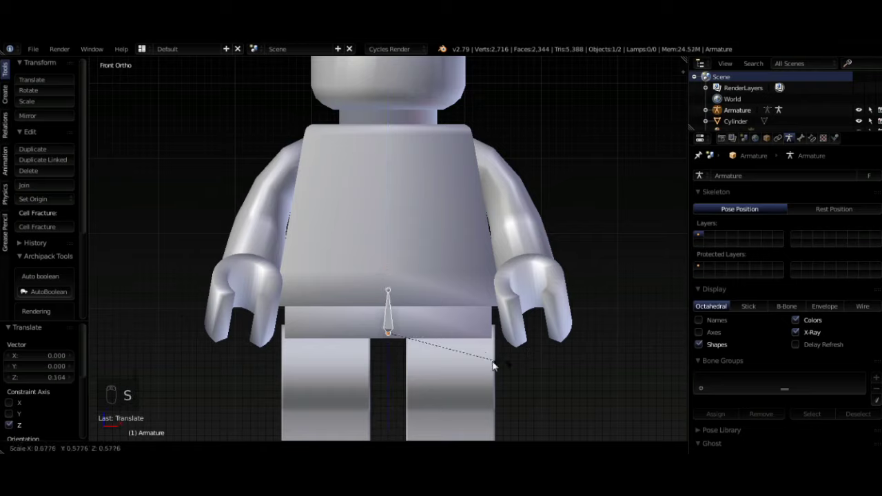
key("z")
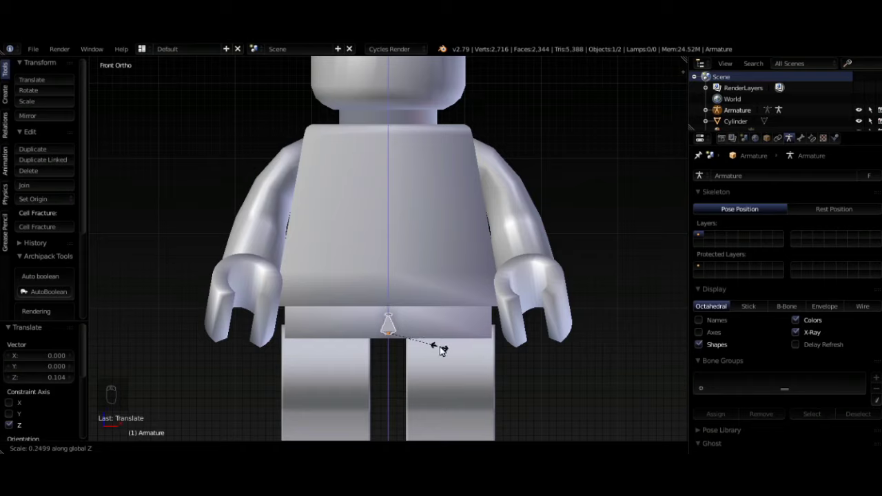
left_click(446, 352)
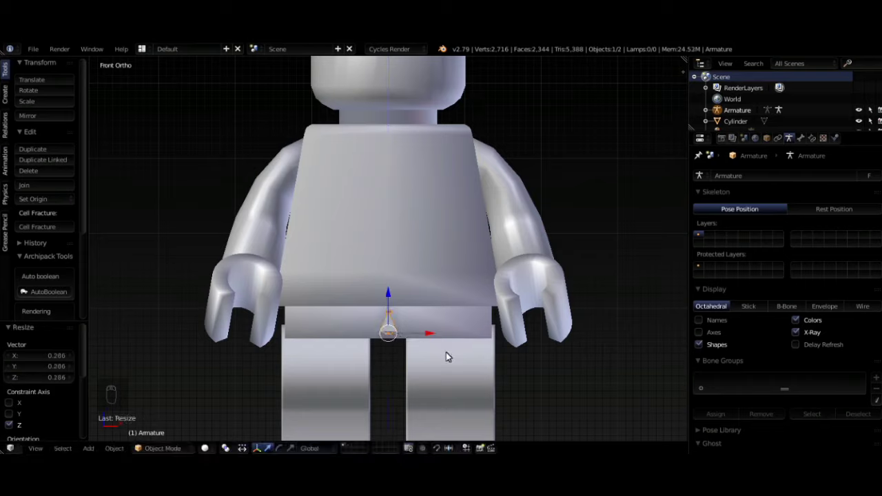
Extrude a torso bone about 2.221 upward from the hip bone's tip in Edit Mode, ending just below the neck
key("Tab")
right_click(390, 311)
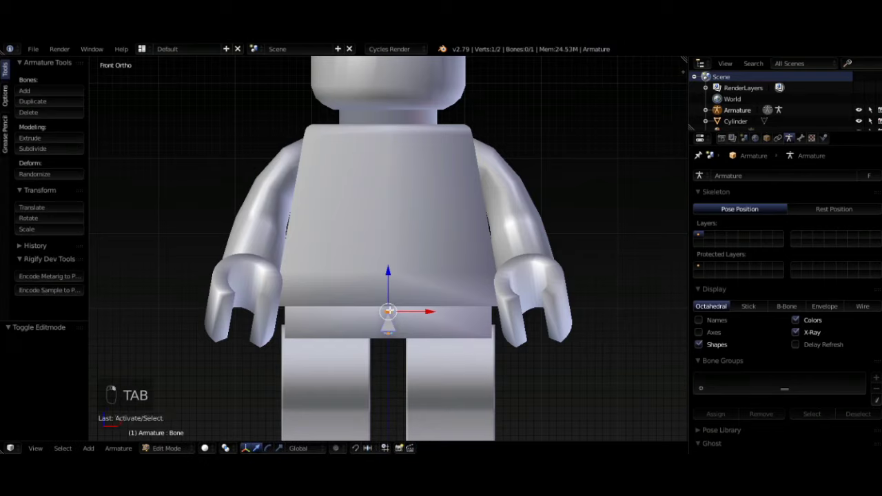
key("e")
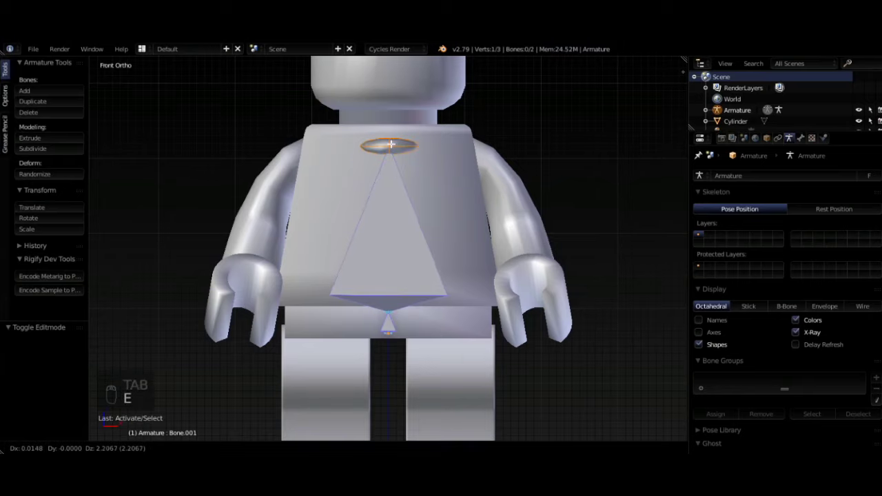
left_click(392, 143)
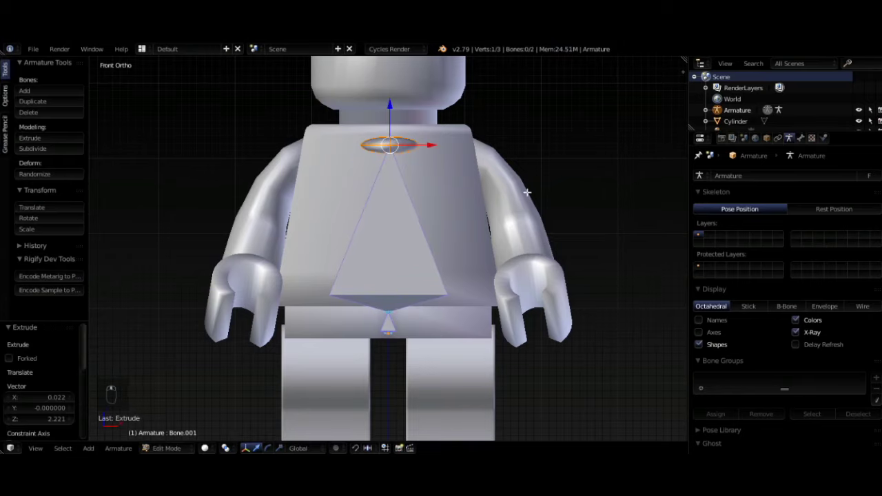
mouse_move(527, 192)
middle_mouse_down()
mouse_move(351, 215)
mouse_move(547, 195)
mouse_move(530, 200)
middle_mouse_up()
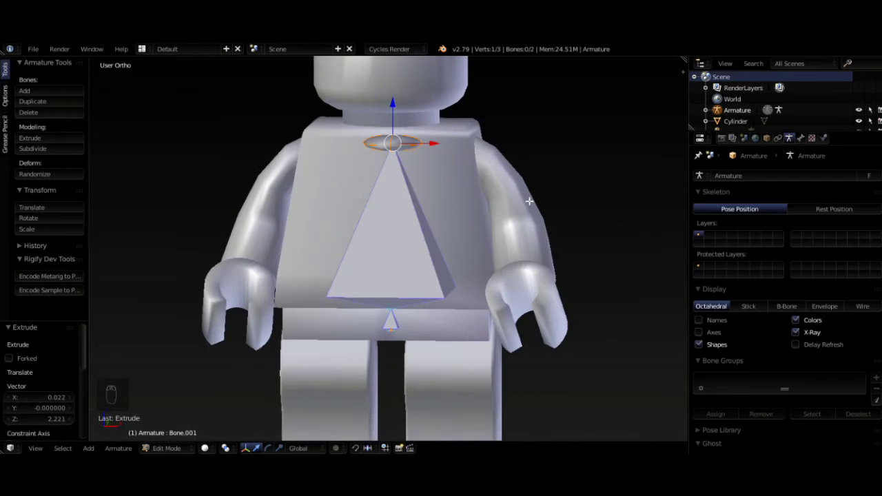
Undo the extruded torso bone
key("ctrl+z")
key("ctrl+z")
key("ctrl+z")
key("ctrl+z")
key("ctrl+z")
middle_click_drag(463, 246, 483, 241)
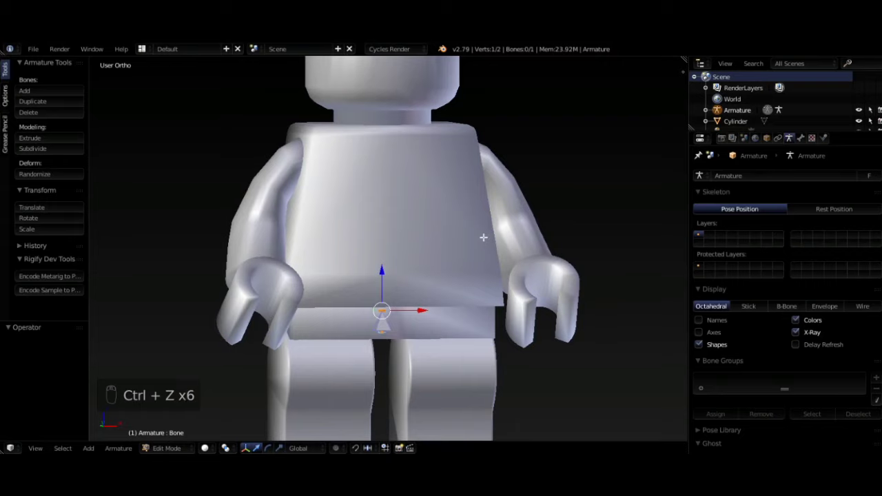
Leave Edit Mode, undo the armature's Z-axis scaling, and scale it uniformly by about 0.280 instead
key("Tab")
key("ctrl+z")
key("ctrl+z")
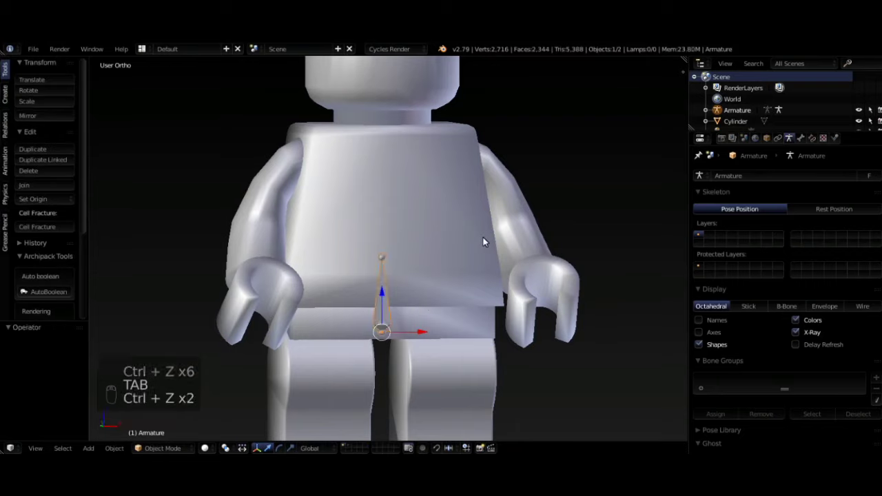
key("s")
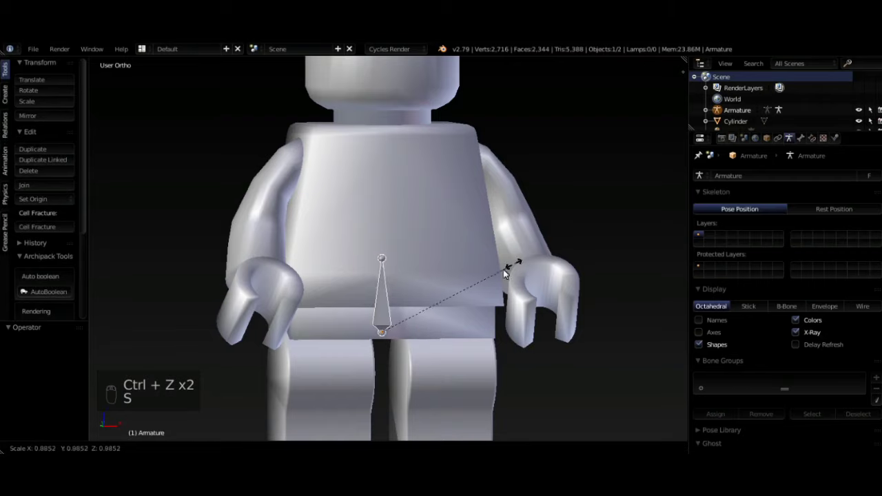
left_click(416, 306)
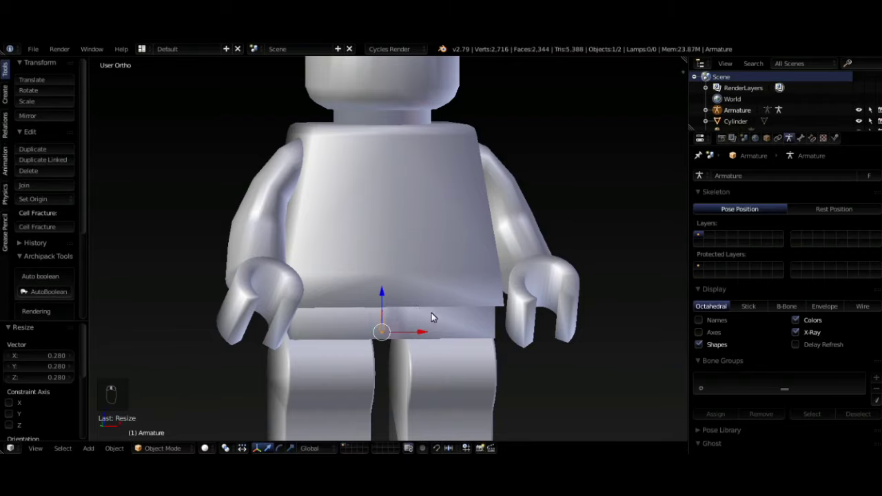
Extrude a torso bone about 2.19 upward from the hip bone's tip in Edit Mode, ending just below the neck
middle_click_drag(431, 313, 349, 286)
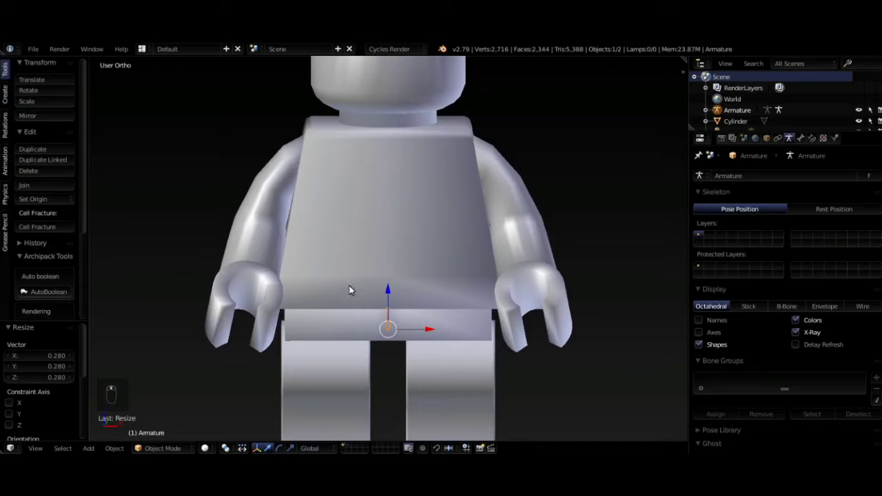
right_click(391, 313)
right_click(388, 314)
key("Tab")
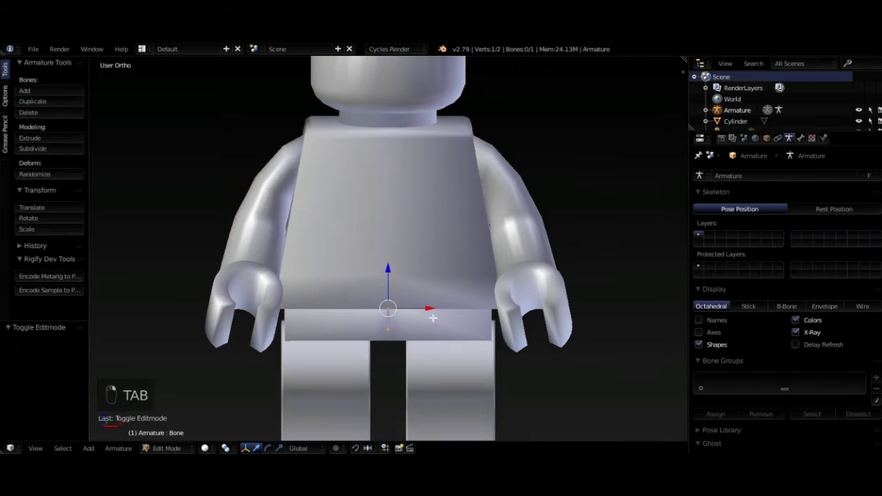
right_click(389, 309)
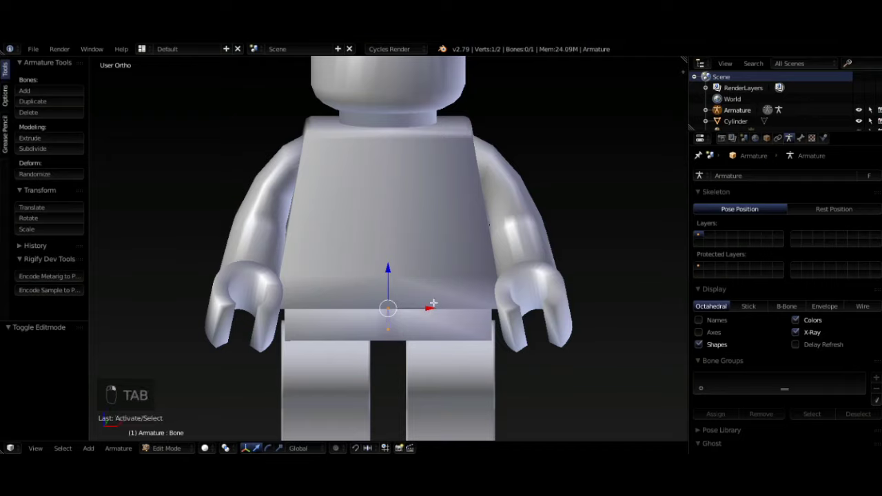
key("e")
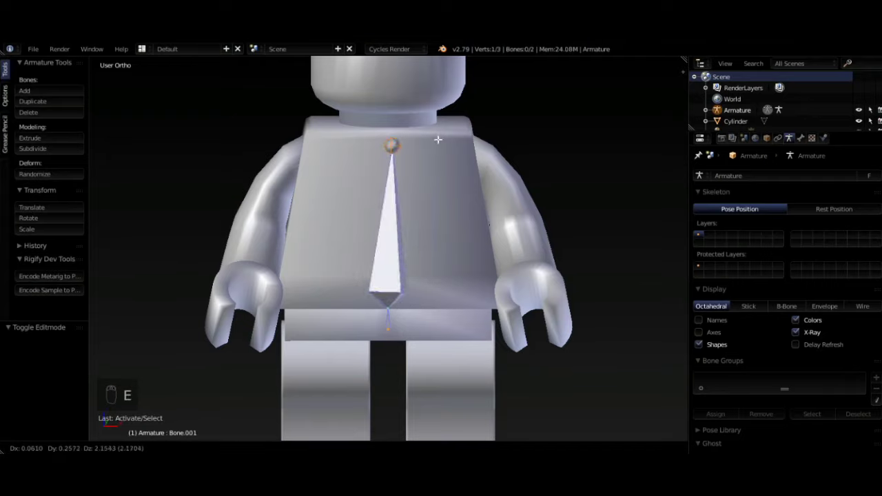
left_click(435, 138)
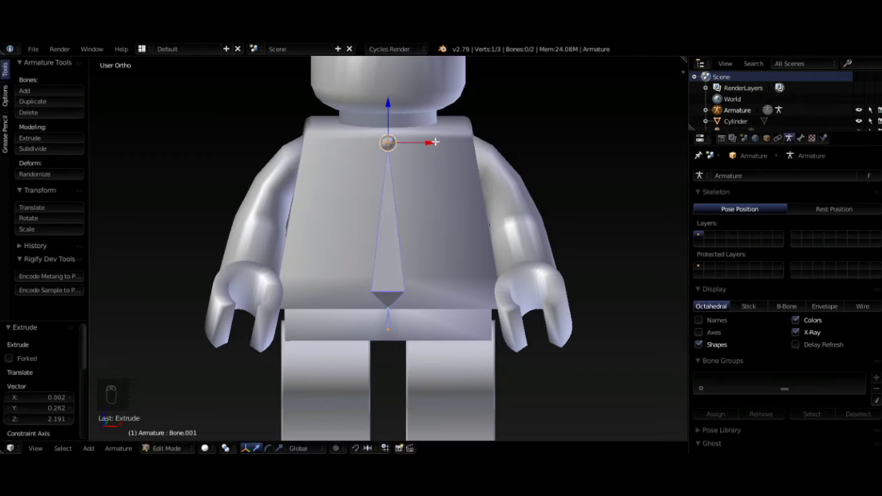
Extrude a head bone about 1.21 upward from the torso bone's tip in front view, ending inside the head
key("KP_1")
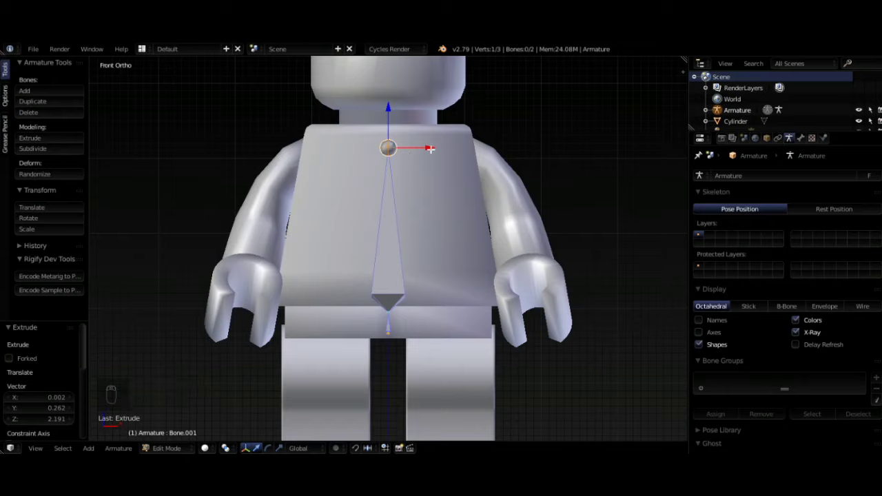
key("e")
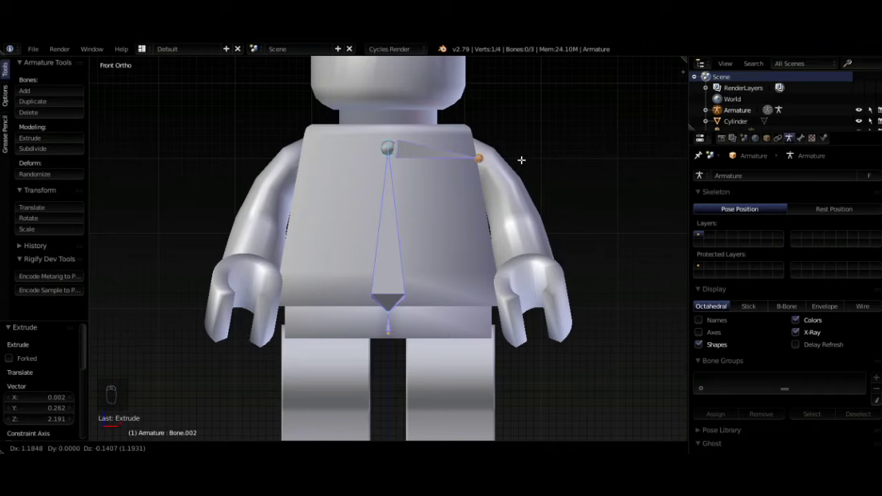
left_click(428, 61)
scroll(454, 116, "down", 2)
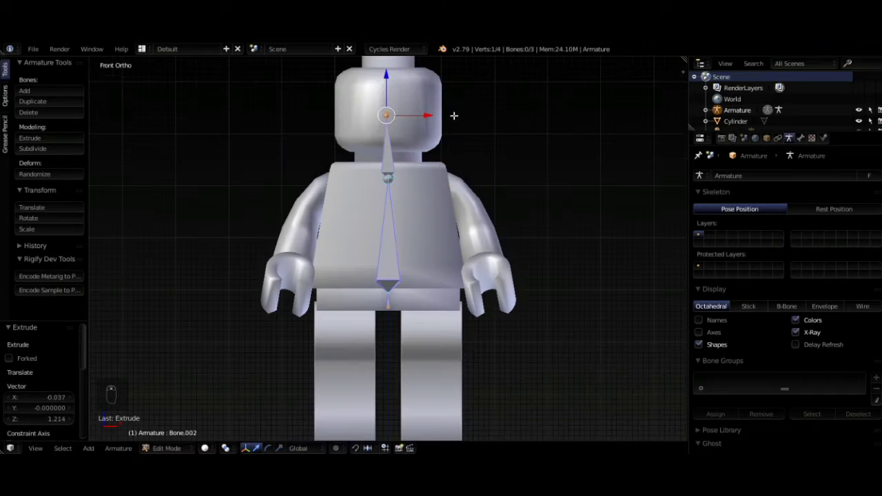
Raise the joint between torso and head bones about 0.243 along Z, and the head bone's tip about 0.742
right_click(390, 188)
key("g")
key("z")
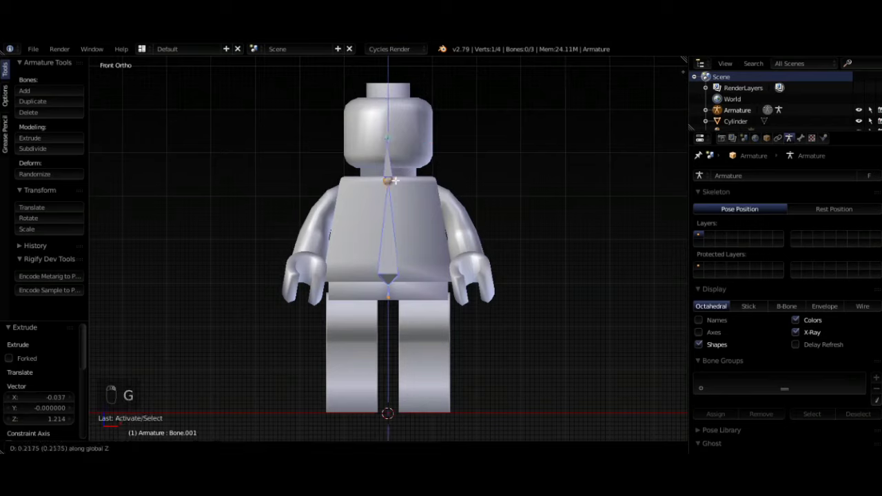
left_click(393, 178)
right_click(391, 139)
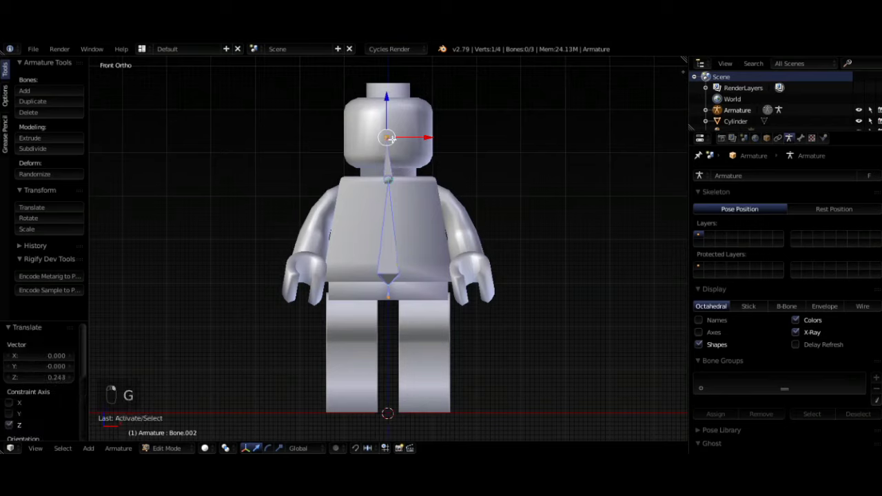
key("g")
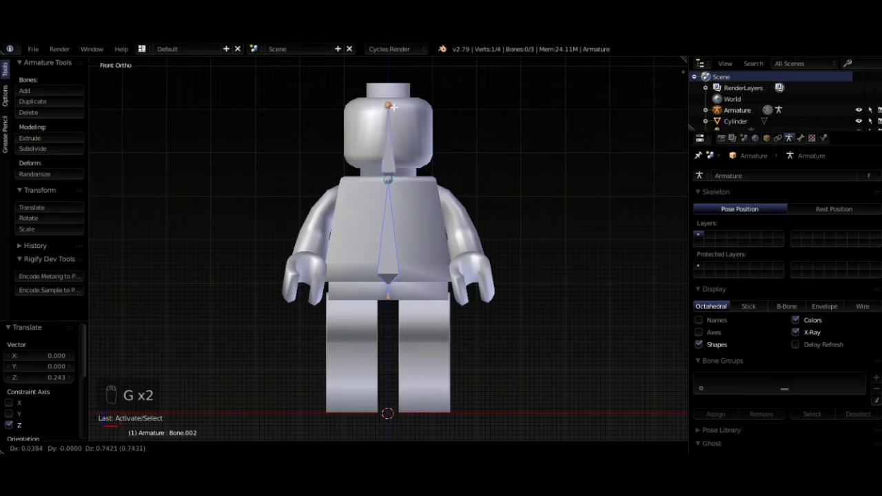
left_click(390, 106)
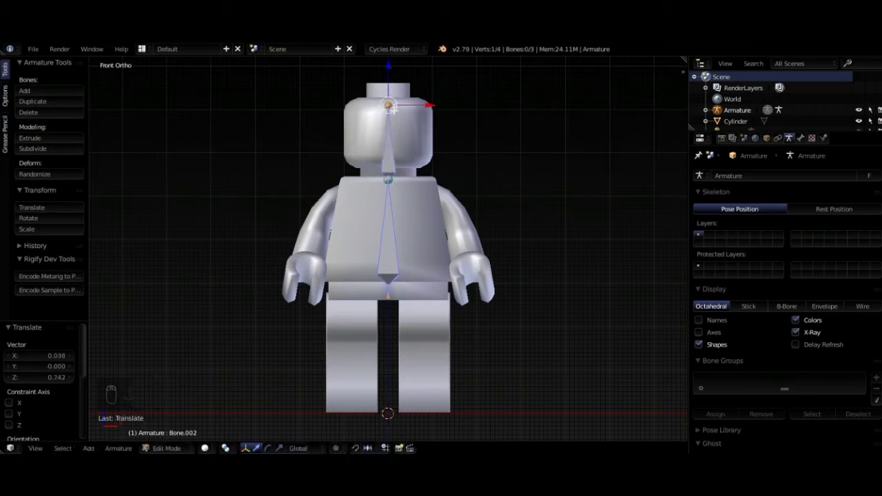
Duplicate the head bone about 1.15 along X and -0.35 along Z to the shoulder, and rotate it about 131° around Y
right_click(389, 147)
key("shift+d")
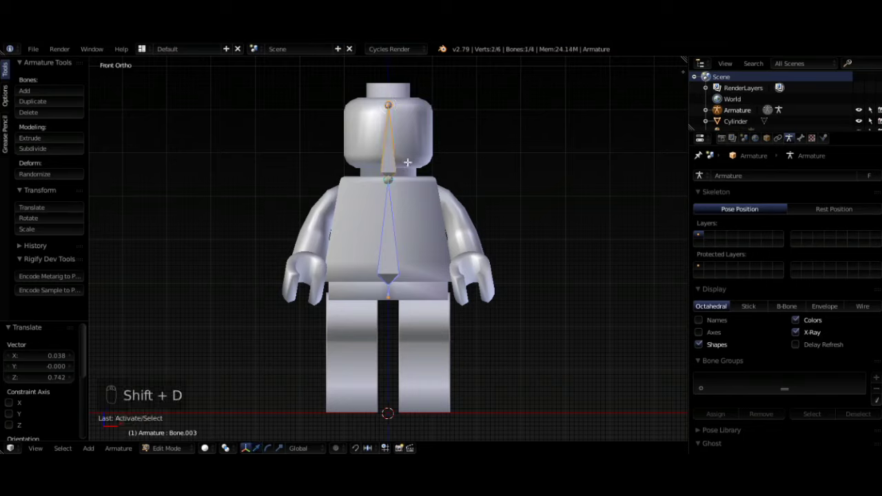
left_click(458, 177)
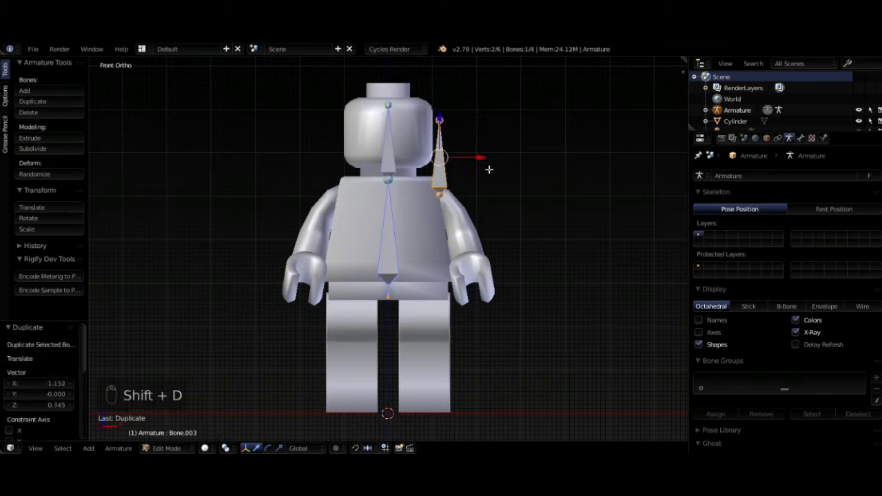
key("r")
key("x")
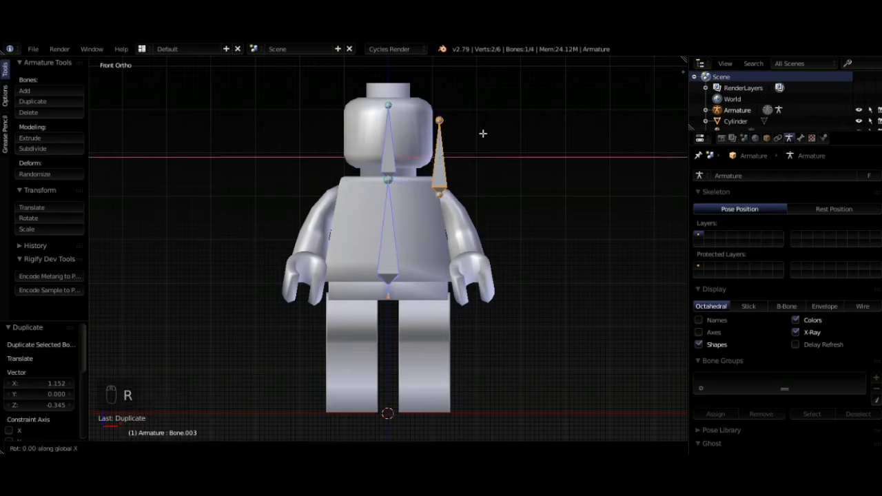
key("y")
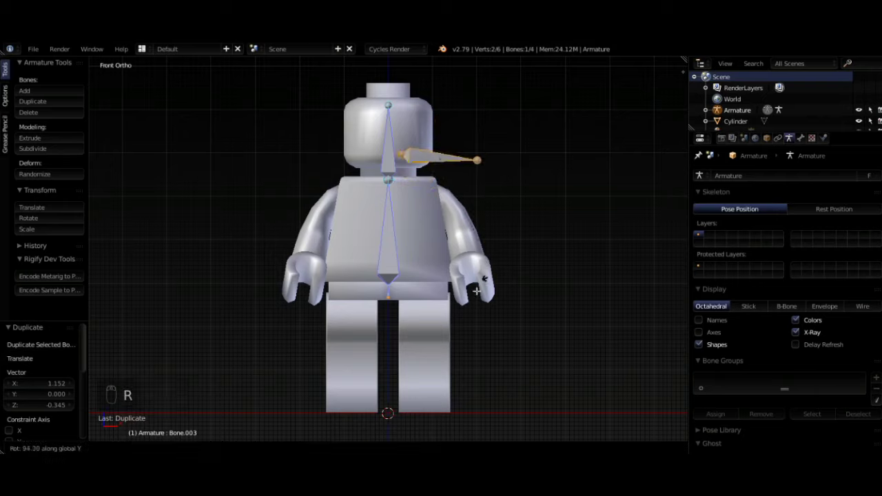
left_click(414, 289)
Move the duplicated bone onto the figure's left arm and rotate it about 16.6° to follow the upper arm
key("g")
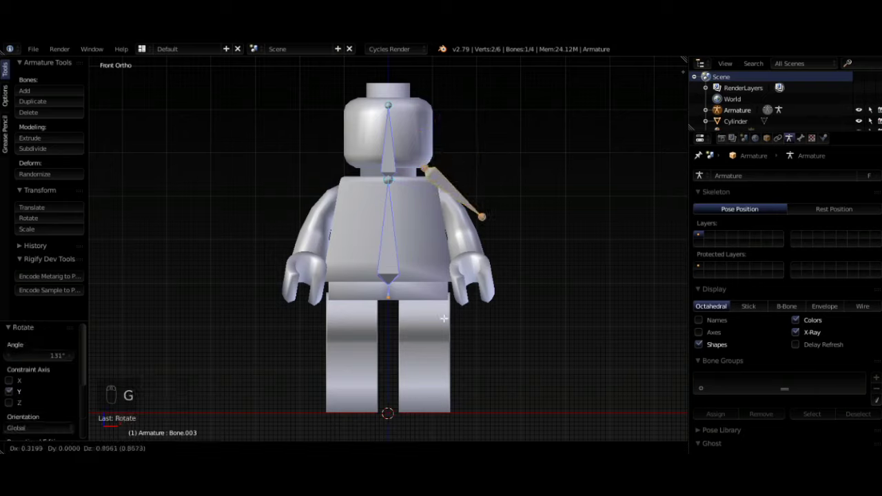
left_click(442, 332)
key("r")
left_click(547, 286)
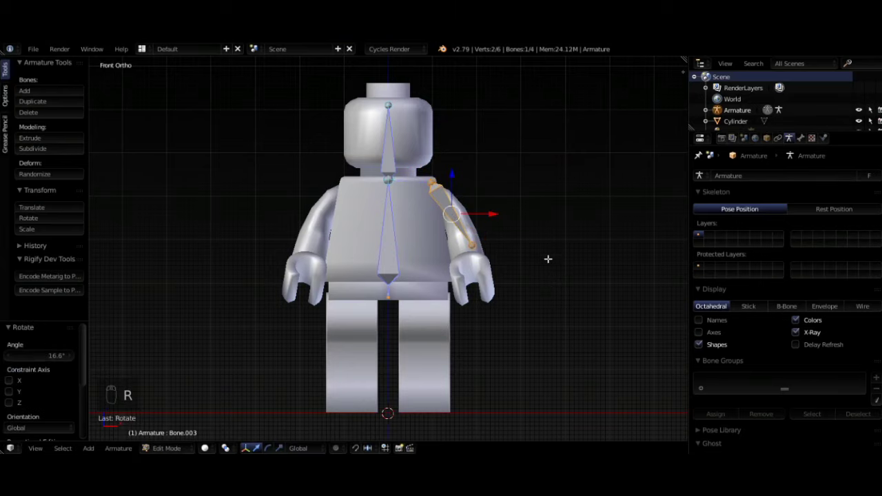
Align the arm bone in side view by rotating it about -14.3° around X and moving it -0.358 in Y and -0.243 in Z
key("KP_3")
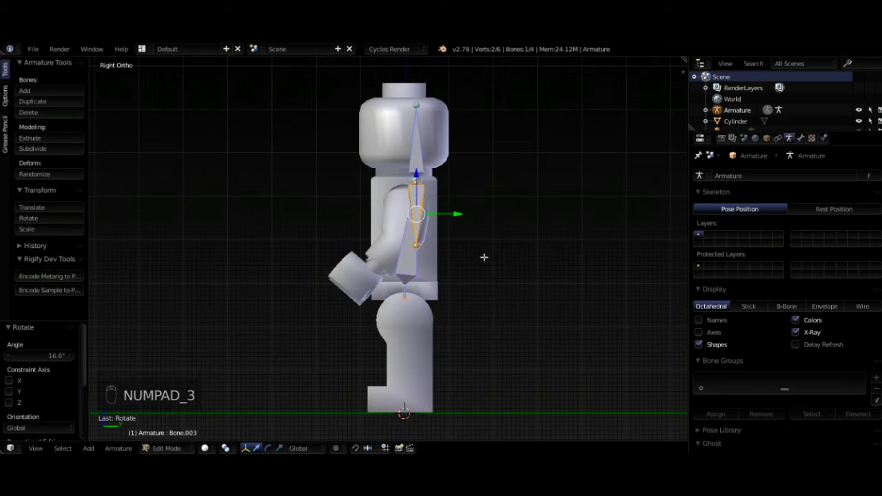
key("r")
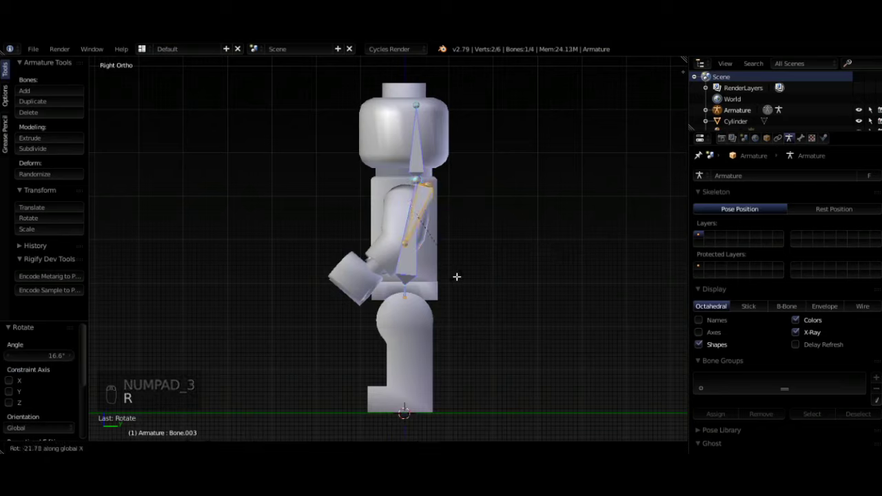
left_click(470, 277)
key("g")
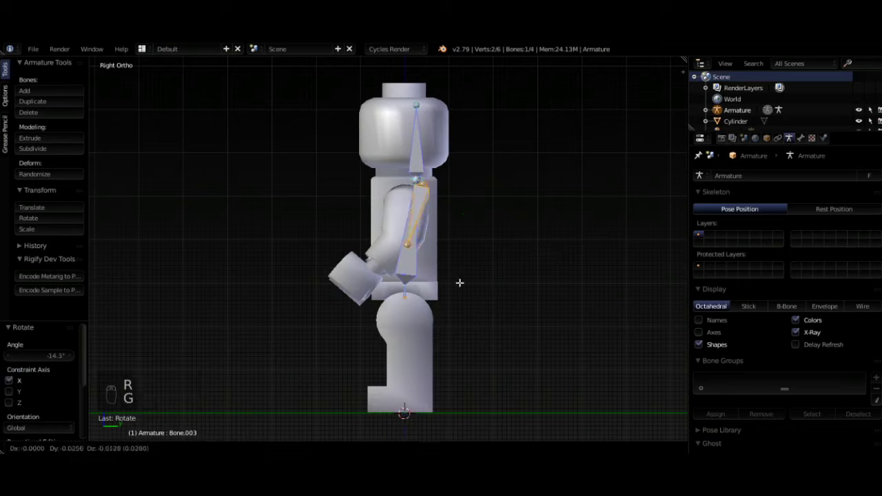
left_click(454, 287)
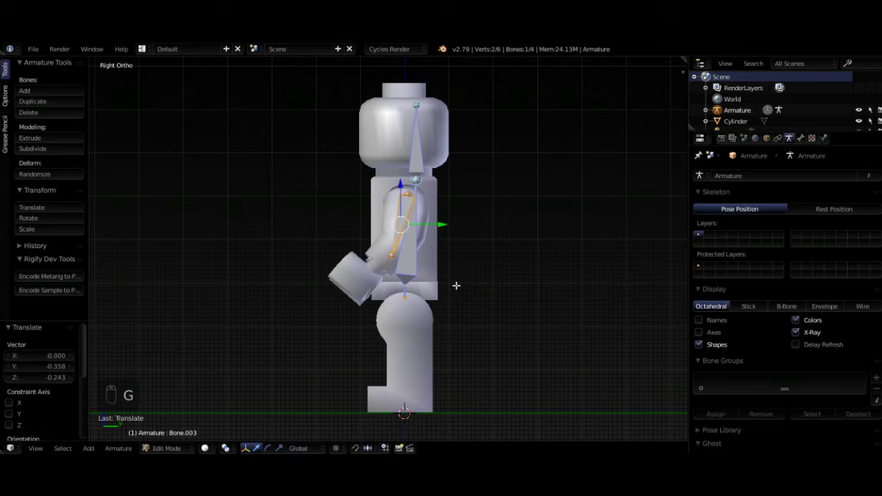
Extrude a hand bone from the arm bone's lower tip, about -0.758 in Y and -0.609 in Z, into the left hand
middle_click_drag(324, 329, 428, 275)
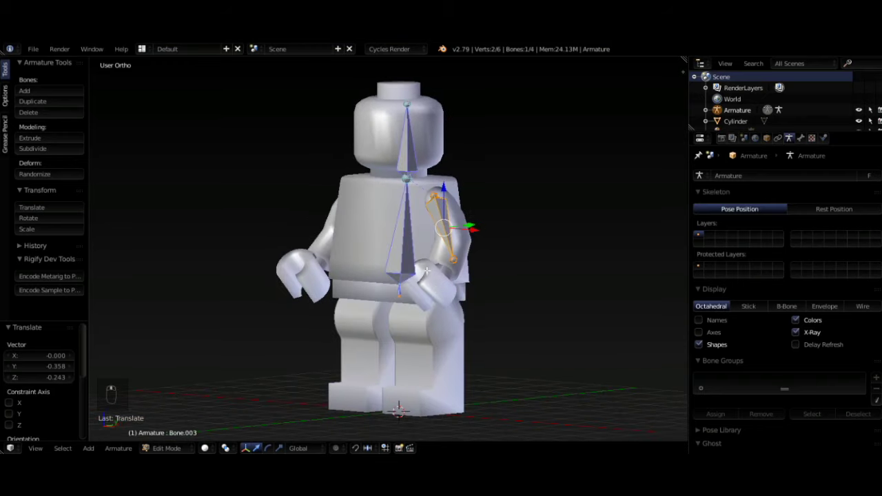
middle_click_drag(524, 270, 439, 274)
right_click(387, 276)
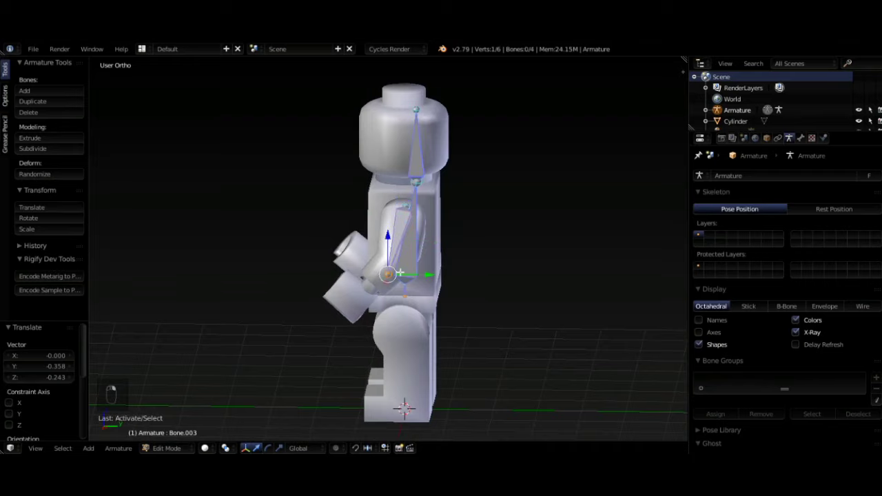
key("e")
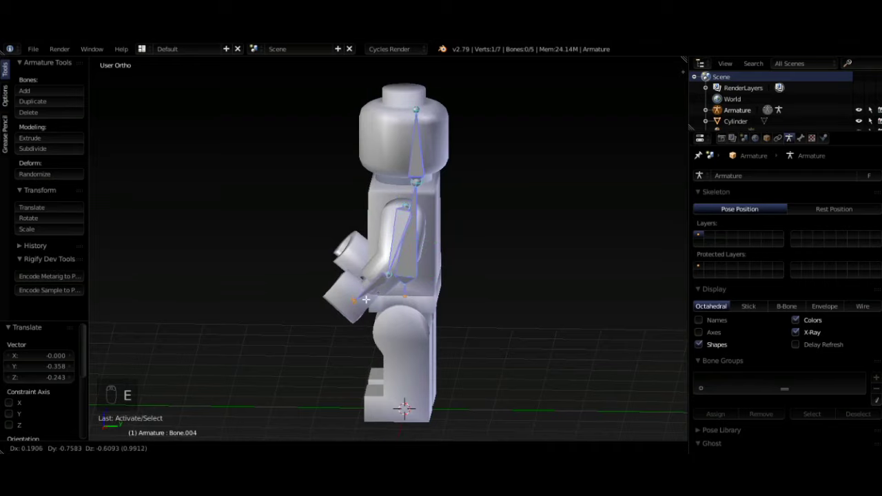
left_click(358, 282)
Move the joint between the arm and hand bones about -0.230 in Y and -0.102 in Z, toward the wrist
key("KP_3")
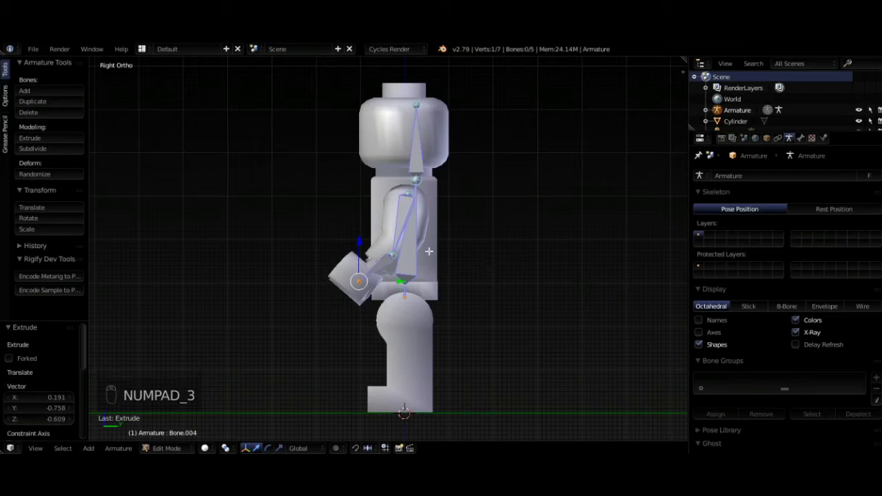
right_click(390, 255)
key("g")
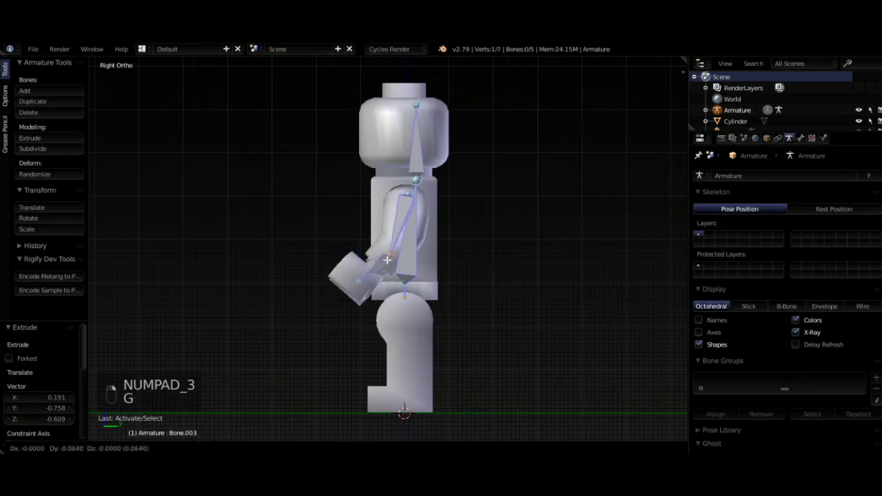
left_click(384, 262)
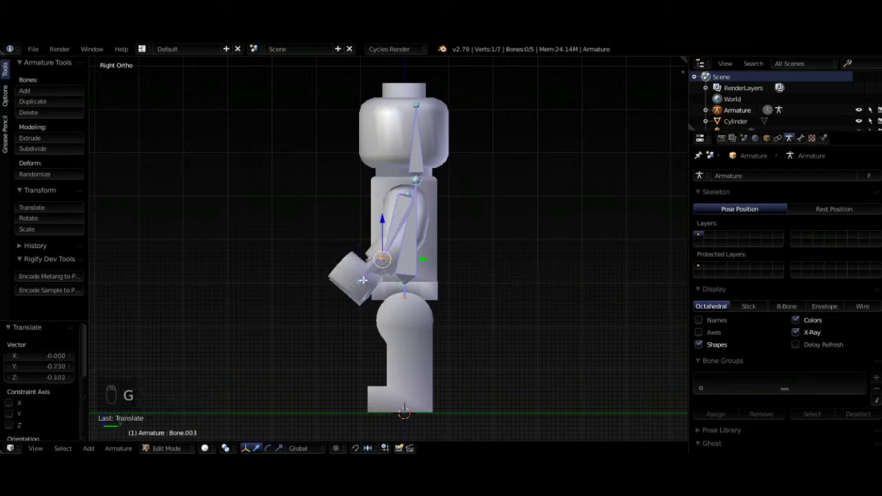
Center the hand bone's tip in the left hand by moving it about -0.190 in X, 0.064 in Y and 0.183 in Z
middle_click_drag(366, 280, 498, 303)
right_click(483, 288)
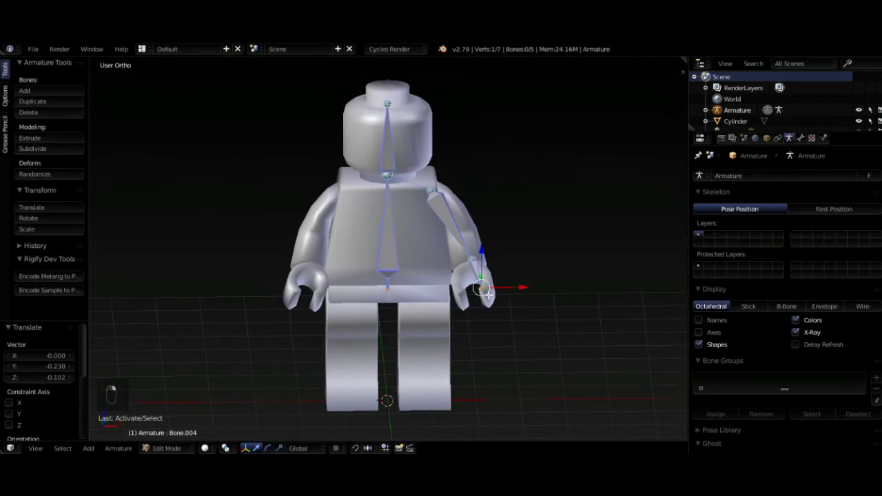
key("g")
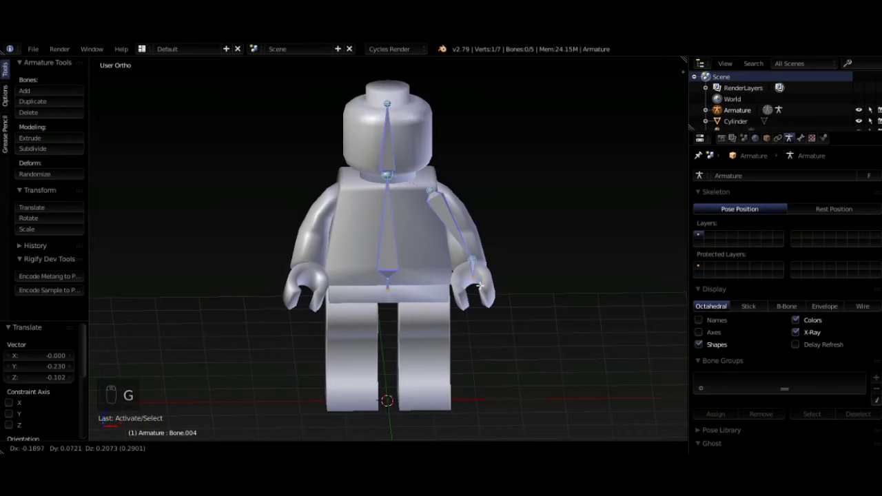
left_click(480, 286)
middle_click_drag(481, 287, 489, 264)
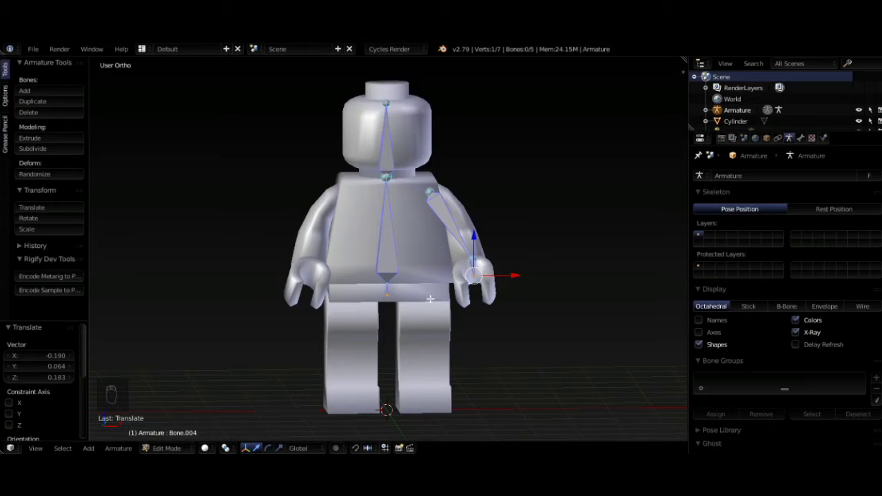
Duplicate the torso bone and place the copy toward the left leg, about 0.707 in X, -0.149 in Y and -0.800 in Z away
right_click(389, 256)
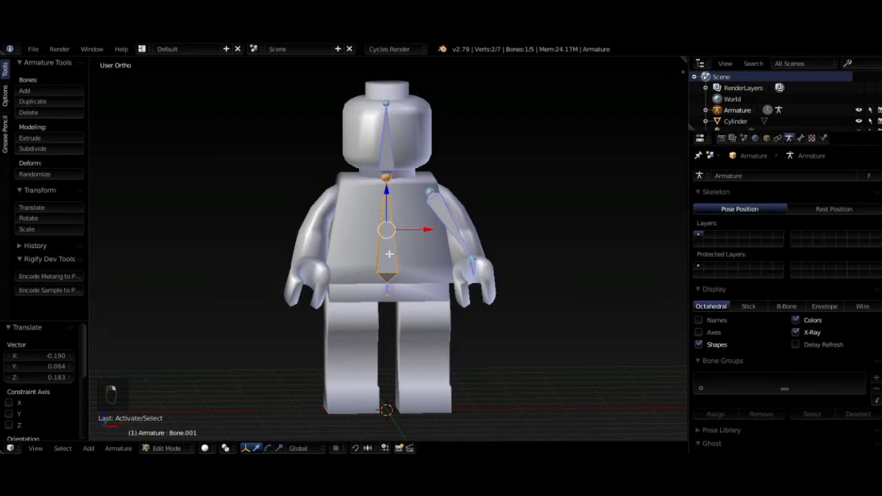
key("ctrl+d")
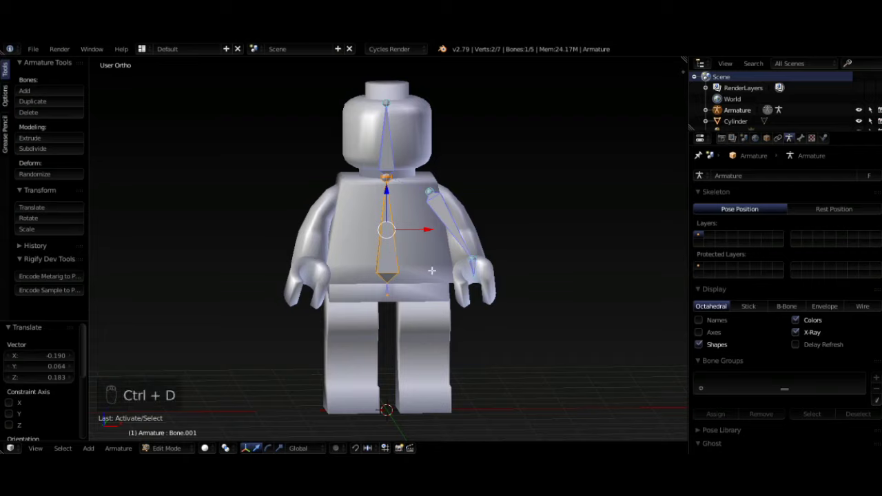
key("shift+d")
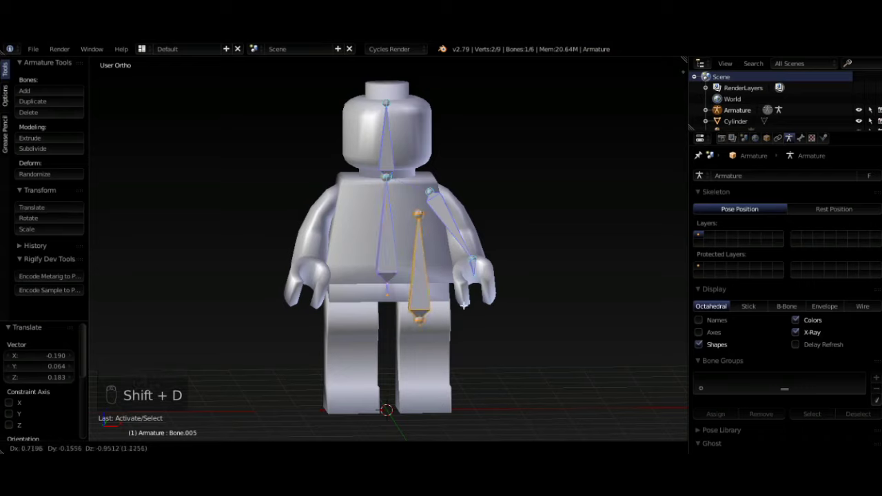
left_click(464, 305)
key("r")
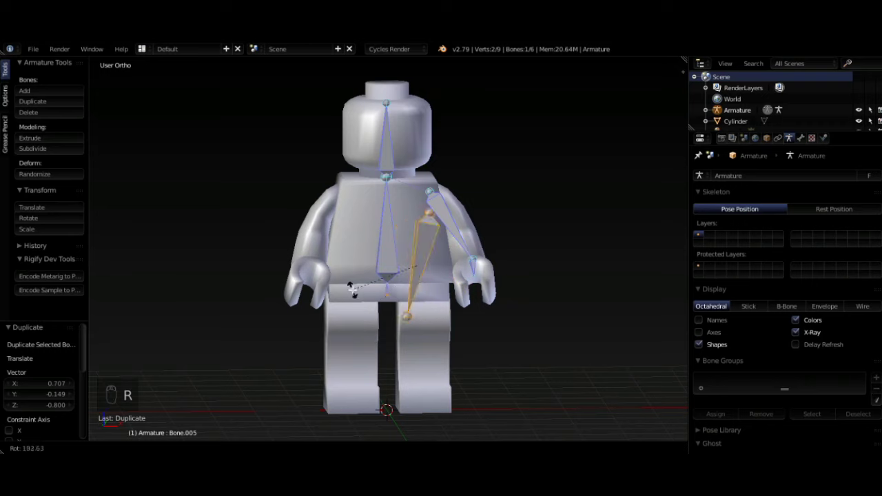
left_click(444, 318)
Fit the duplicate to the left leg: move it about 0.064 in X and 0.307 in Z, then its upper tip about -4.581 in Z
key("KP_1")
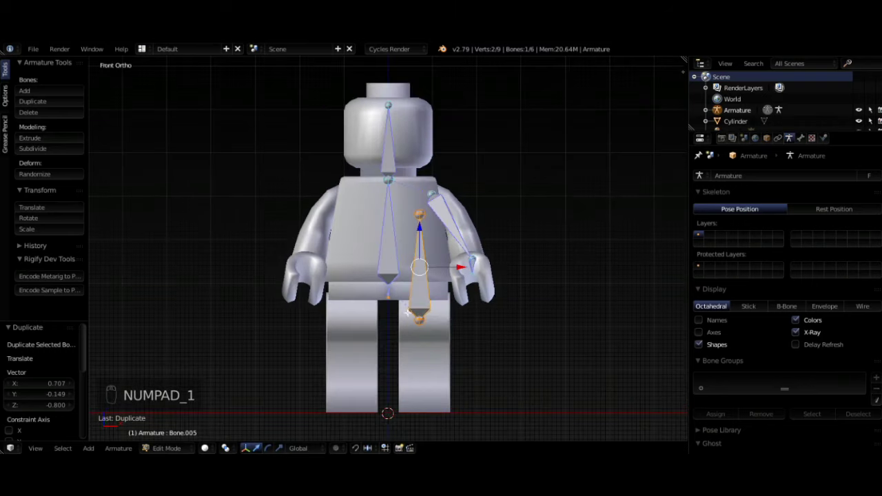
key("g")
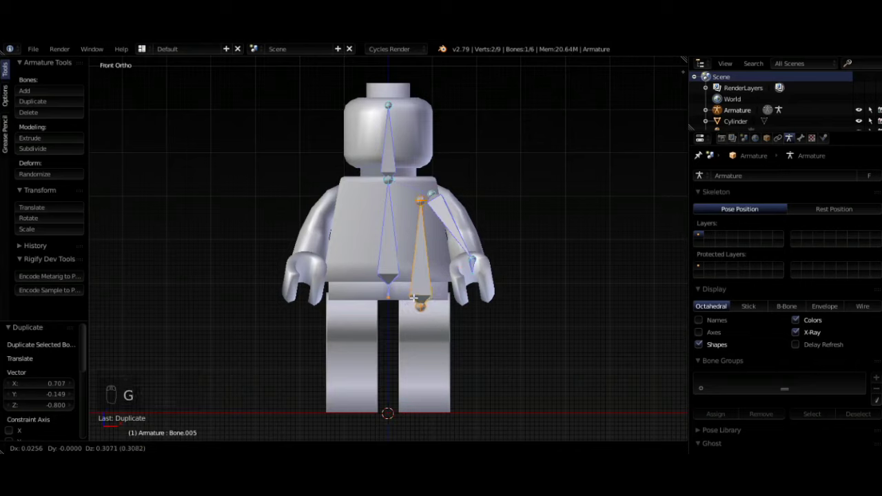
left_click(416, 297)
right_click(423, 200)
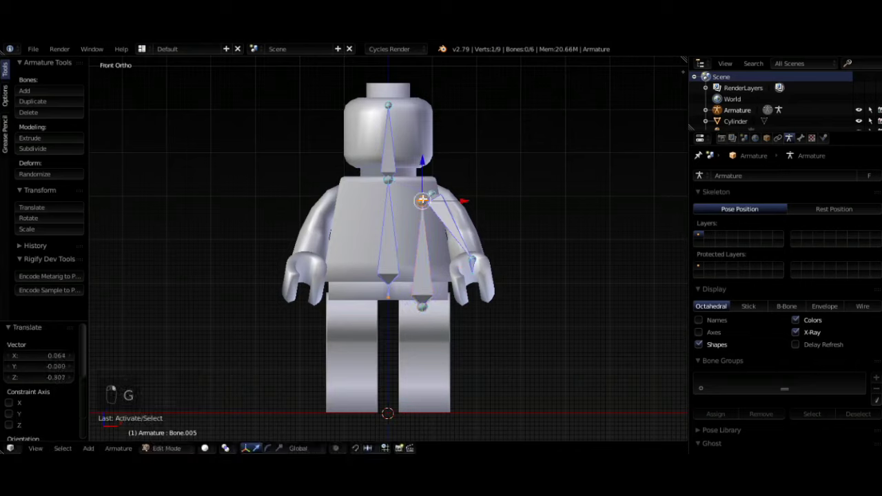
key("g")
left_click(422, 399)
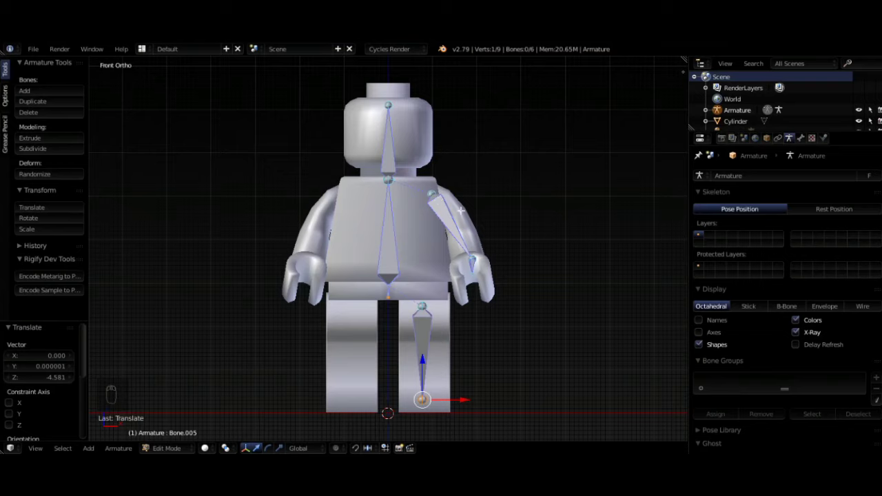
key("ctrl+shift+n")
key("shift+n")
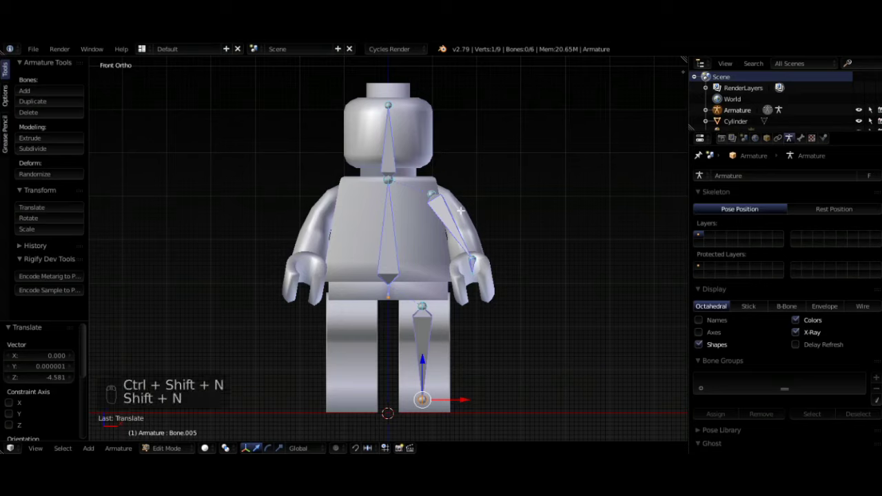
key("ctrl+alt+shift+n")
key("alt+n")
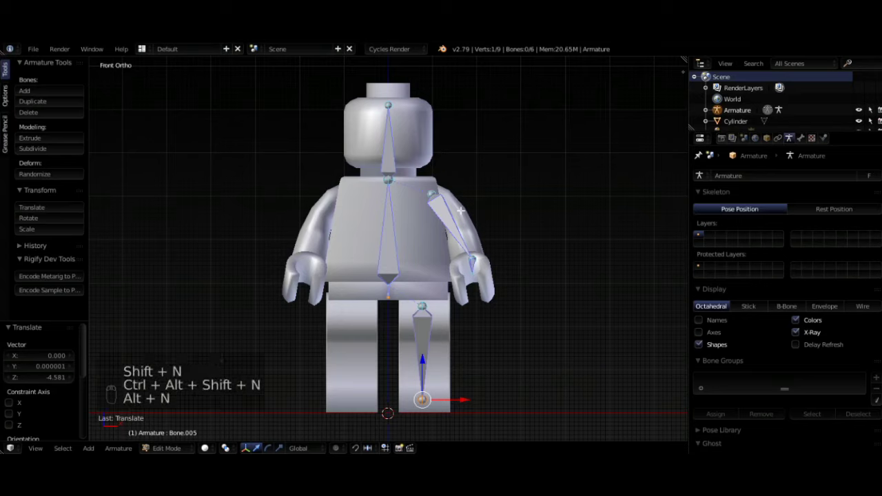
key("shift+n")
key("ctrl+n")
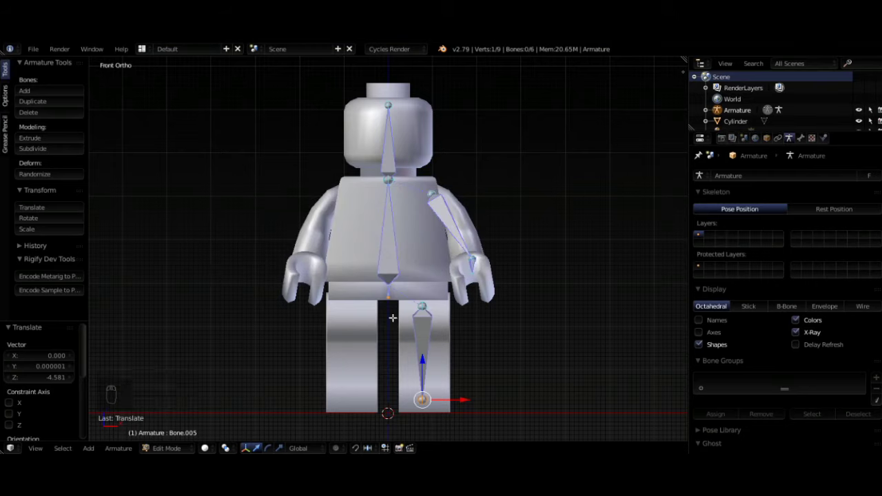
Select all bones of the armature and recalculate their roll to the View Axis in front view
key("a")
key("a")
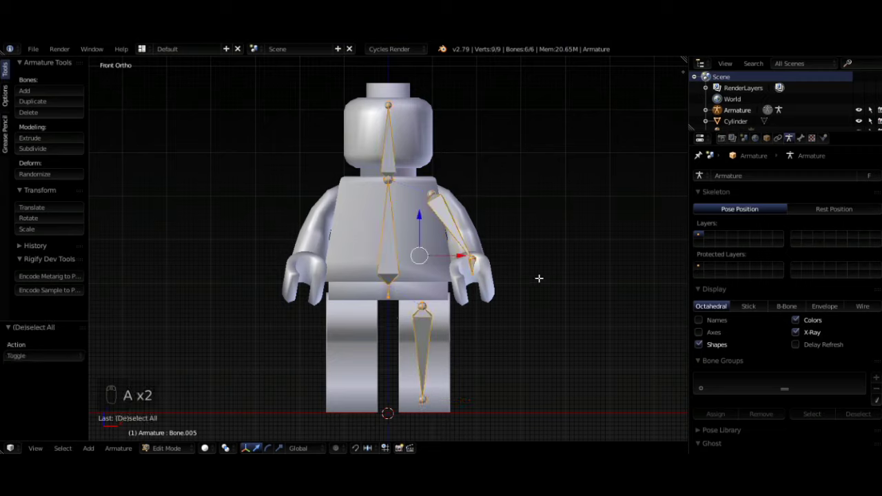
key("ctrl+n")
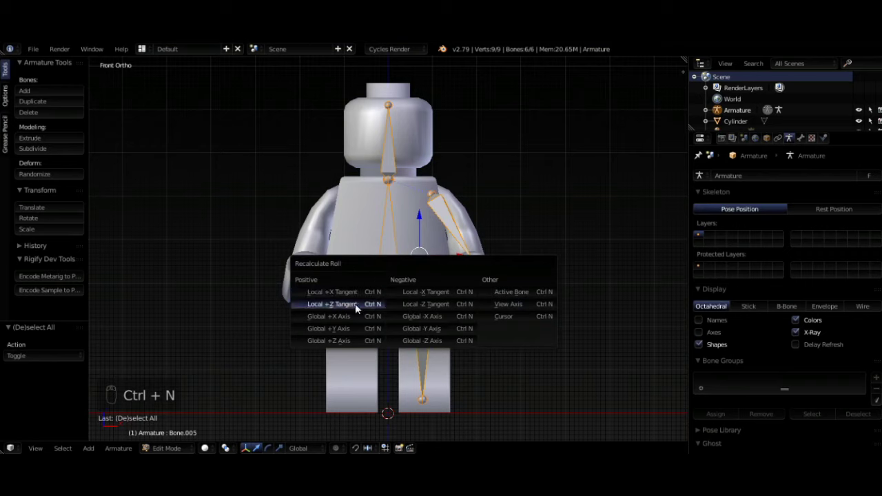
left_click(528, 304)
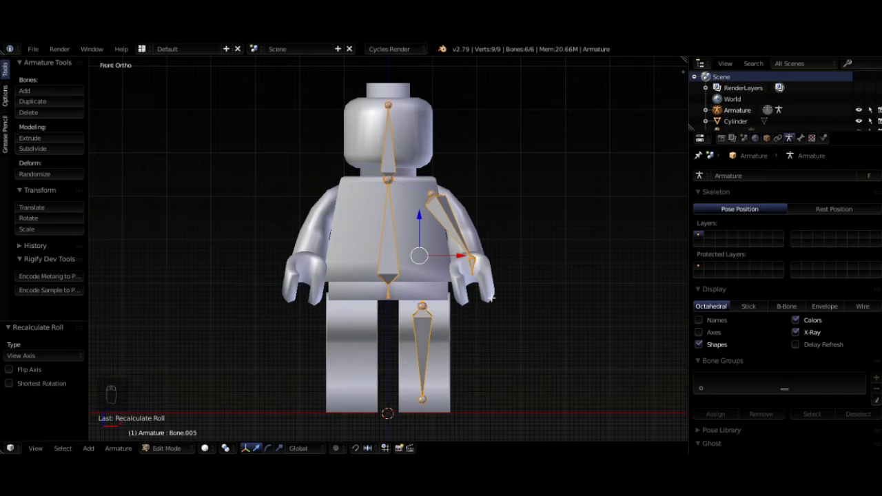
key("ctrl+n")
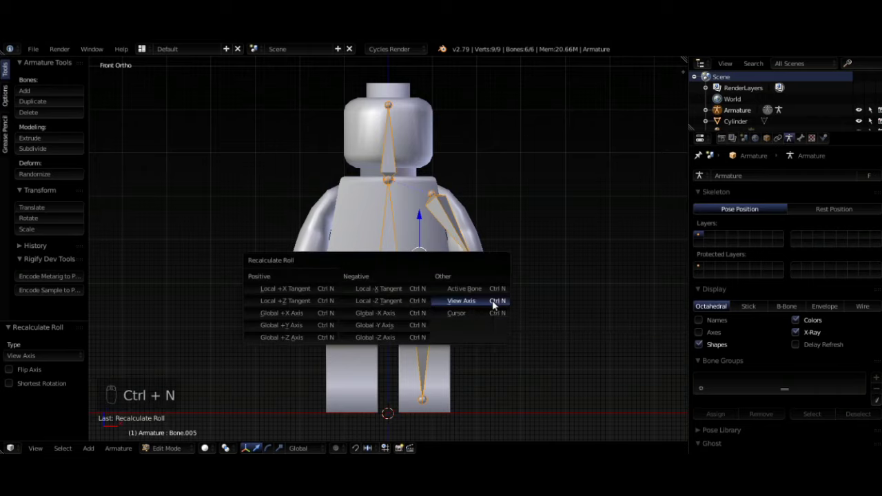
left_click(492, 300)
Move the arm bone's shoulder joint about 0.054 in X, 0.066 in Y and -0.082 in Z
scroll(508, 249, "down", 2)
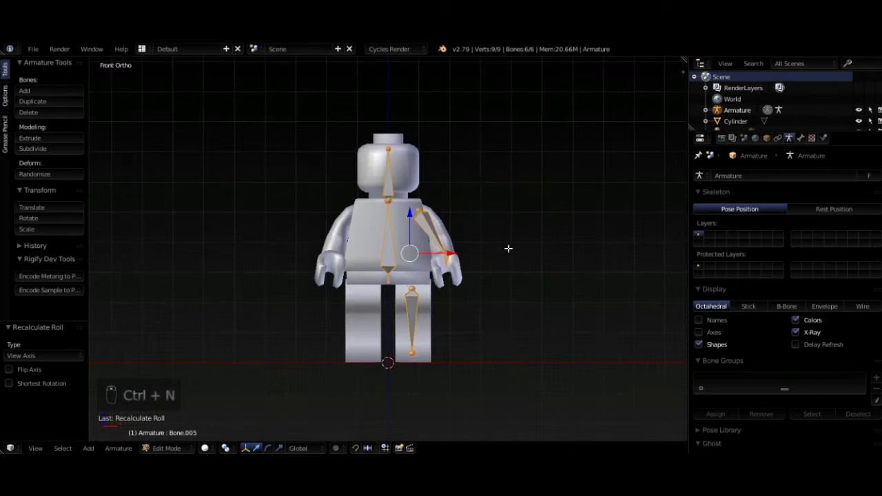
middle_click_drag(521, 249, 406, 286)
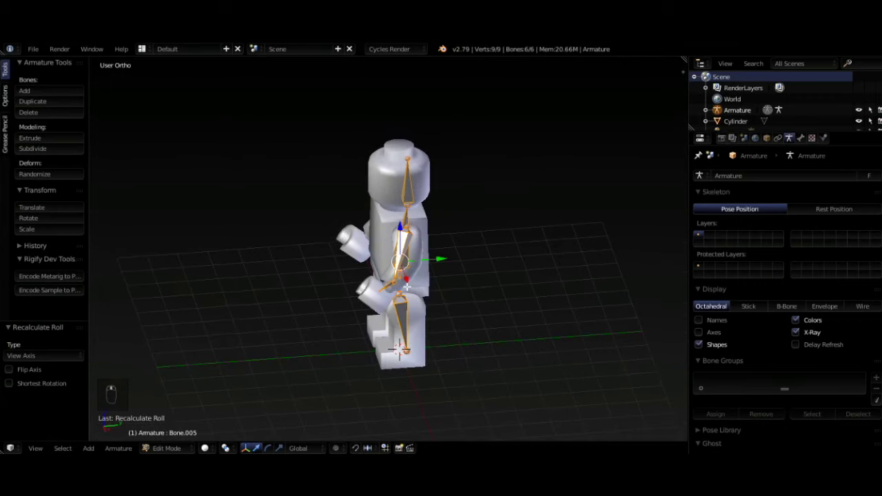
key("g")
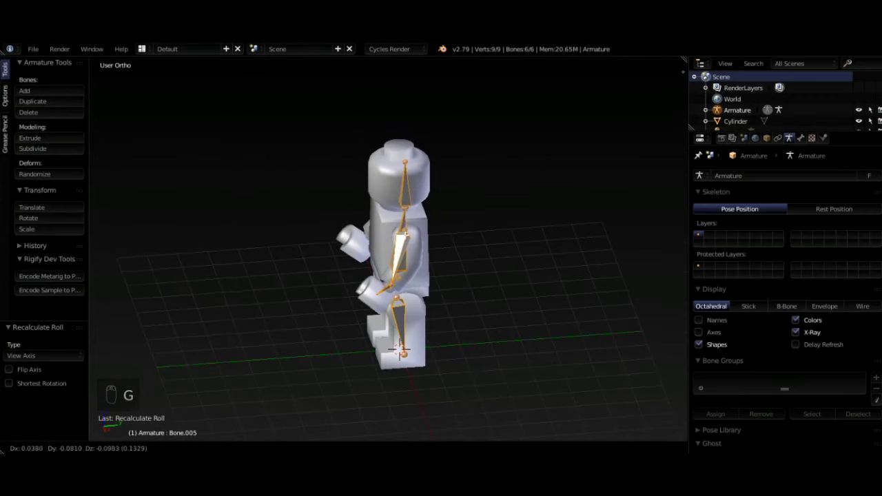
right_click(404, 242)
right_click(405, 241)
right_click(407, 228)
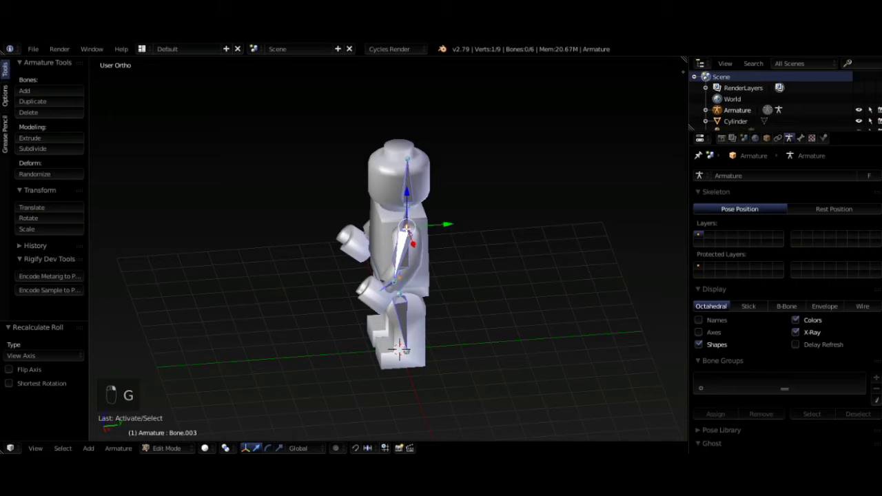
key("g")
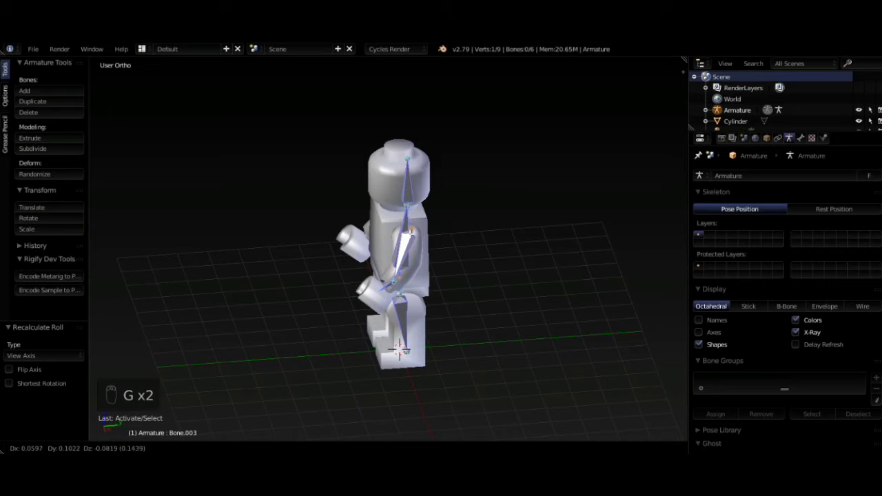
left_click(410, 233)
Select the left arm, hand and leg bones in front view and duplicate them in place
key("KP_1")
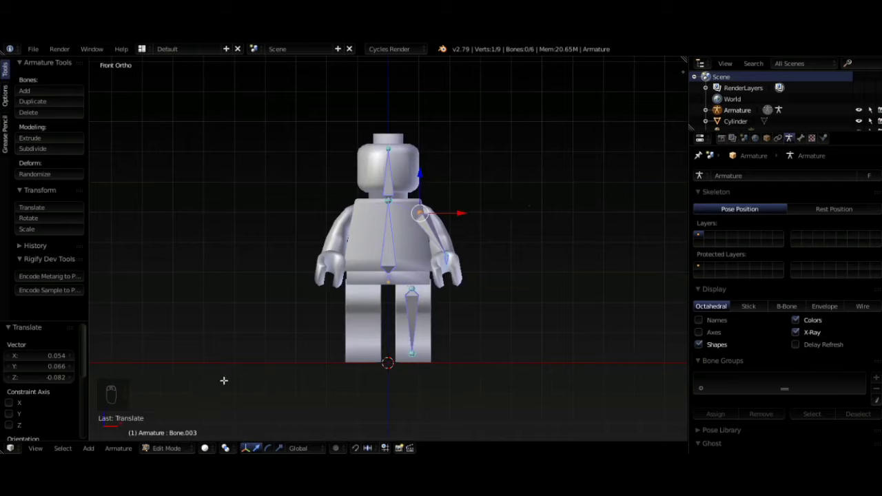
scroll(392, 305, "up", 3)
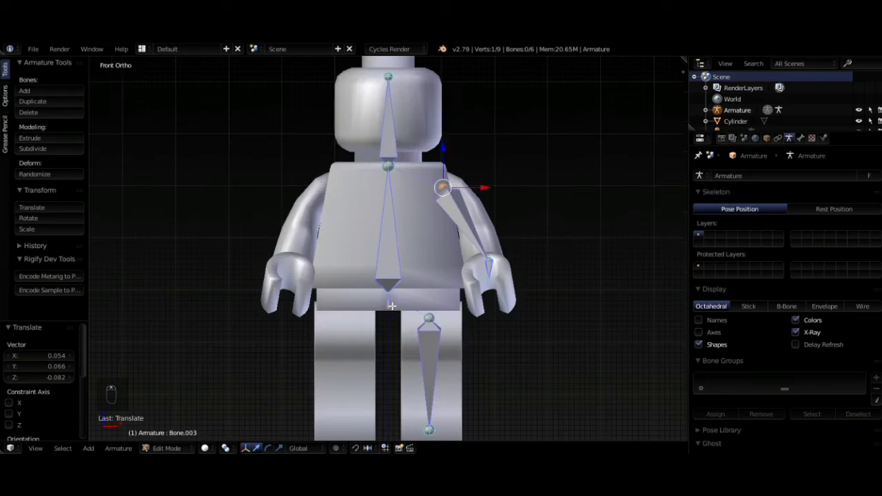
scroll(444, 210, "down", 2)
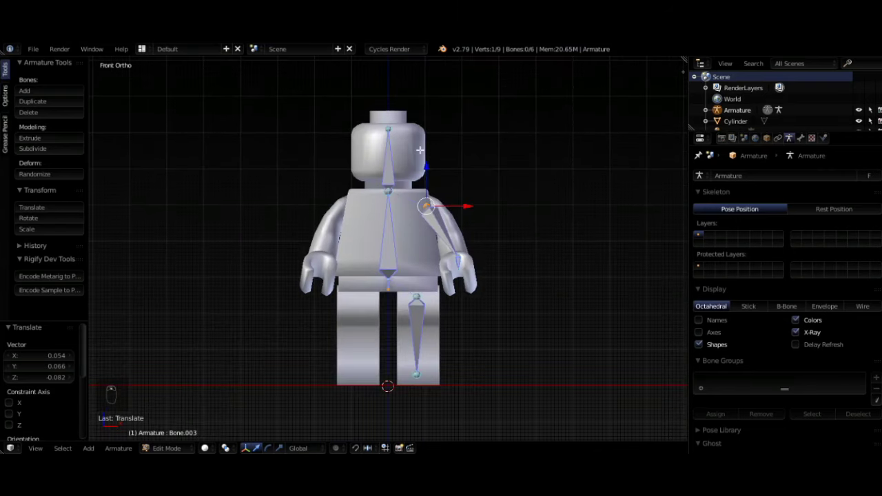
key("b")
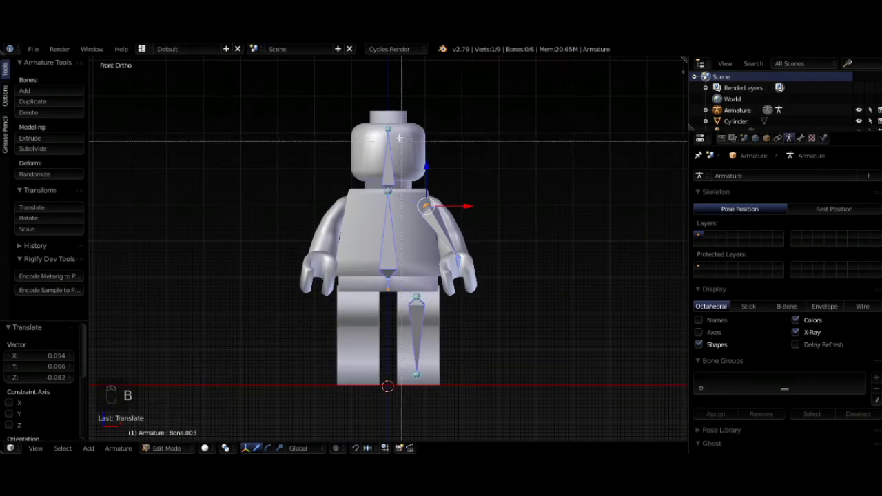
left_click_drag(397, 136, 487, 412)
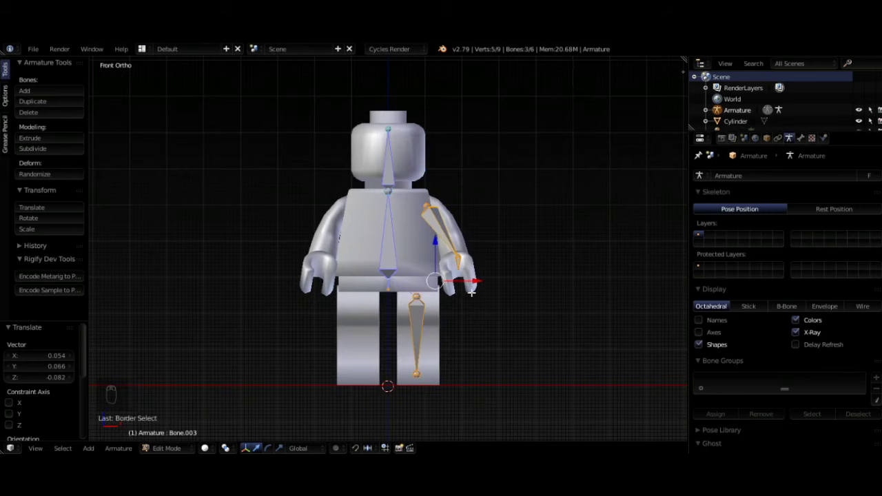
key("shift+d")
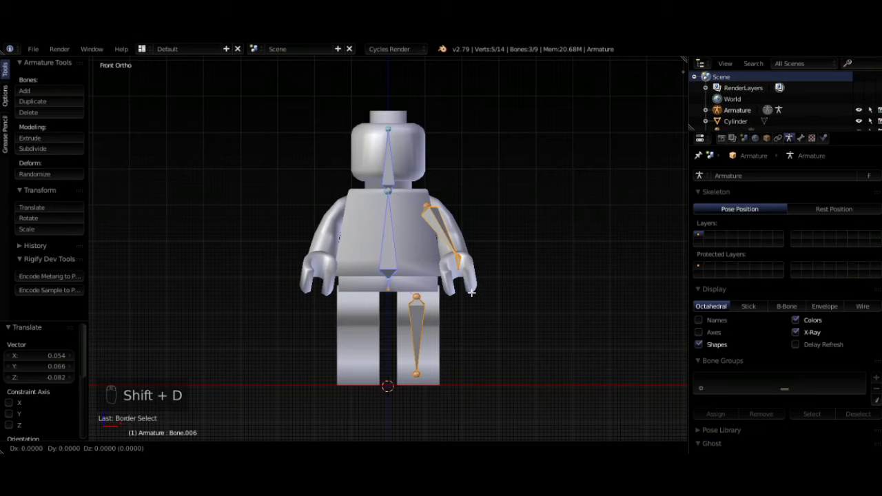
left_click(472, 293)
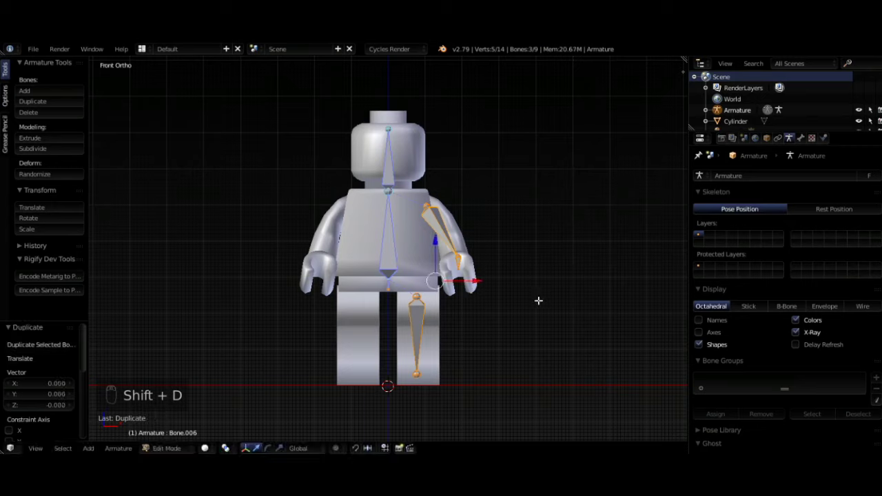
Mirror the duplicated limb bones by scaling -1 along X, and move them about -2.795 in X and 0.031 in Z onto the right arm and leg
key("s")
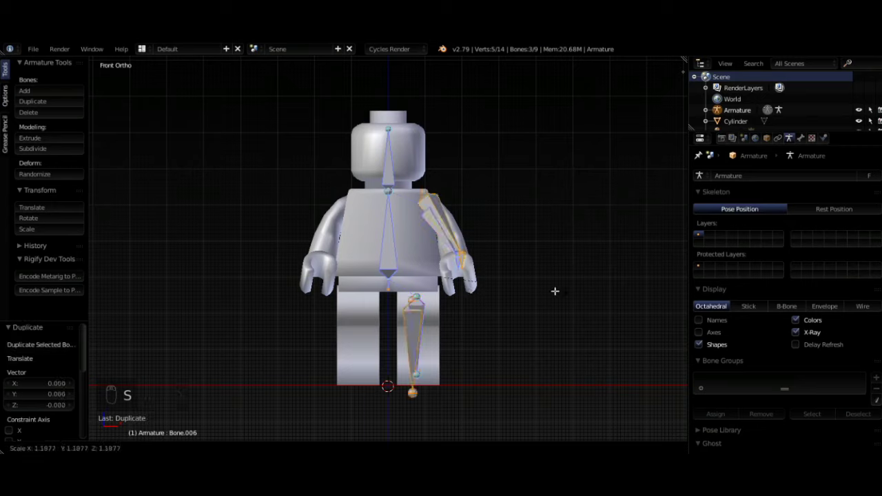
right_click(517, 290)
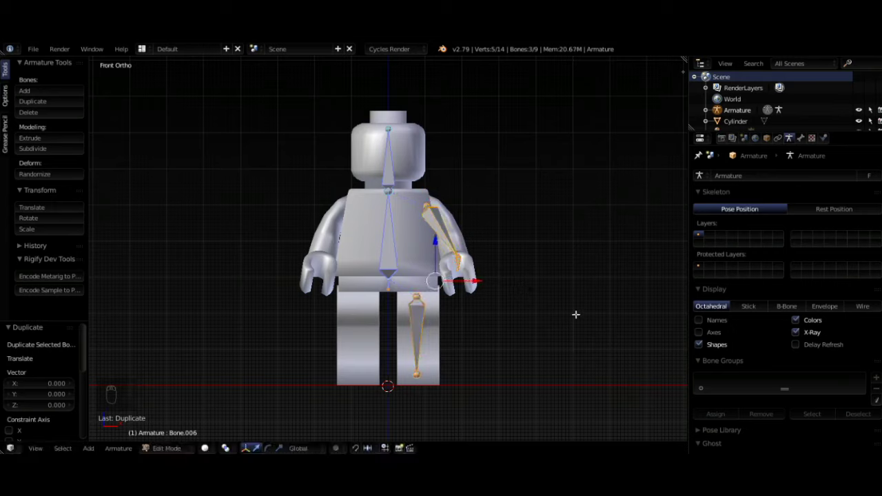
key("s")
key("x")
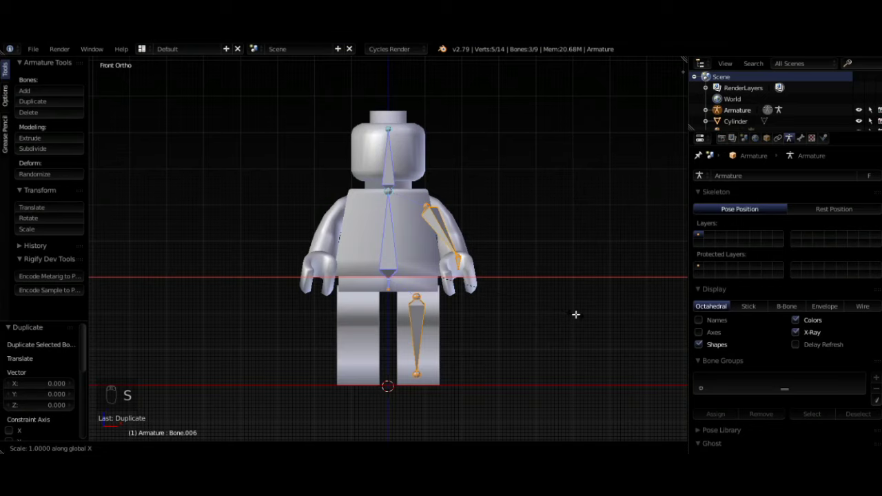
type("-1")
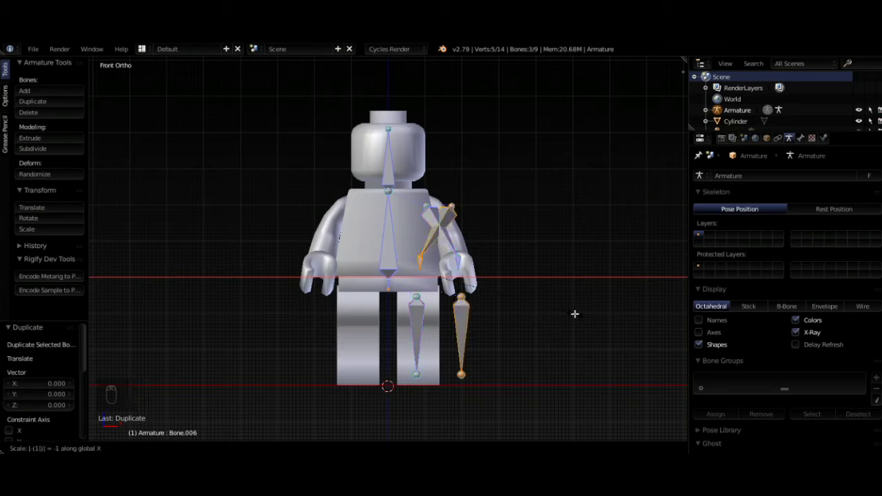
key("Return")
key("g")
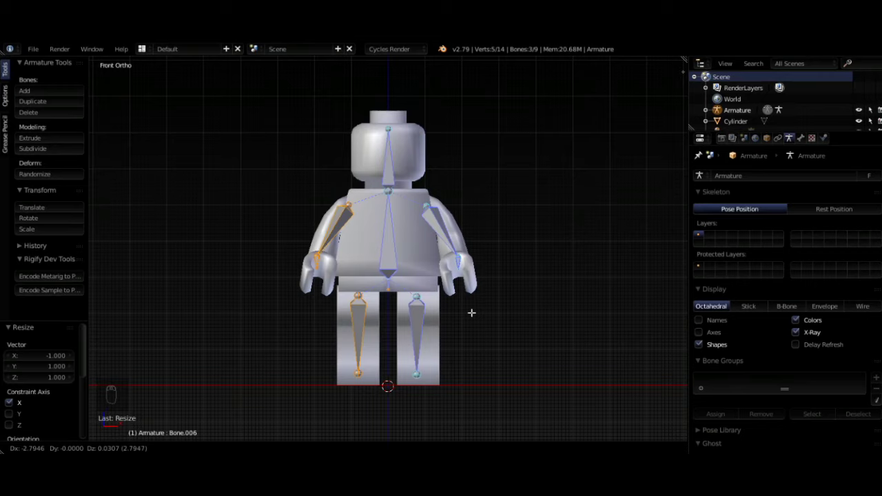
left_click(472, 313)
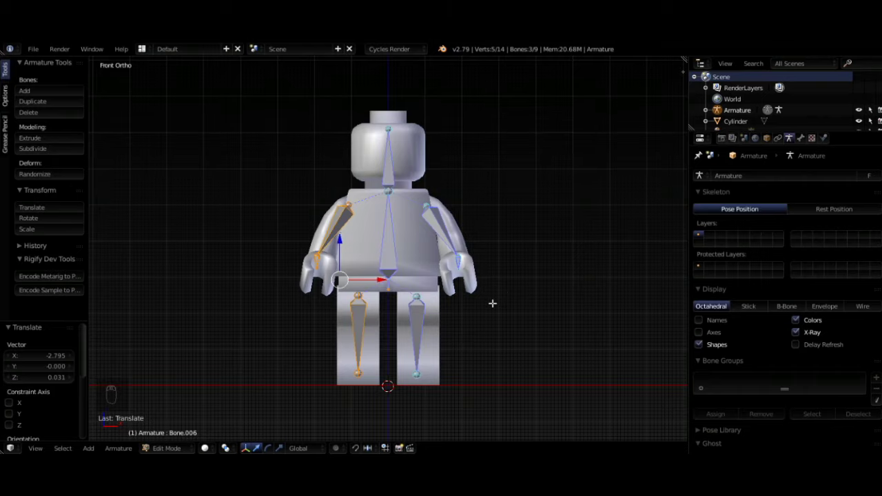
Select every bone, including the mirrored limbs, and recalculate the roll to the View Axis
key("a")
key("a")
key("a")
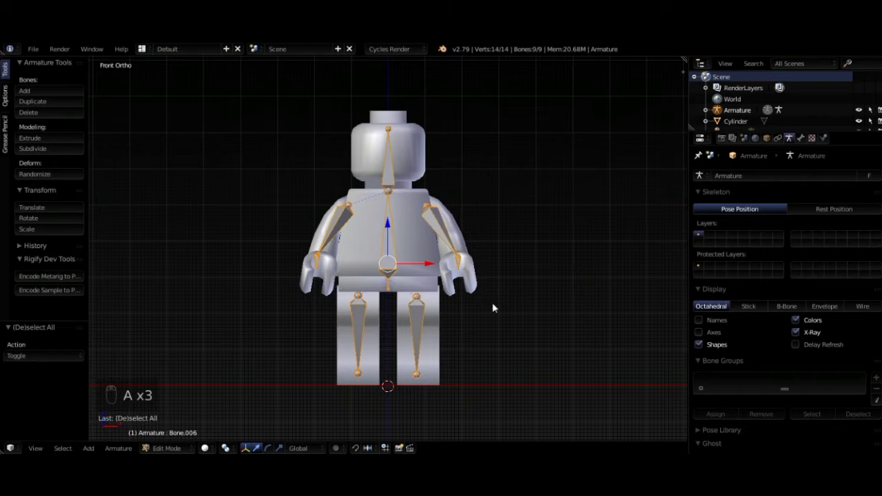
key("ctrl+n")
left_click(492, 304)
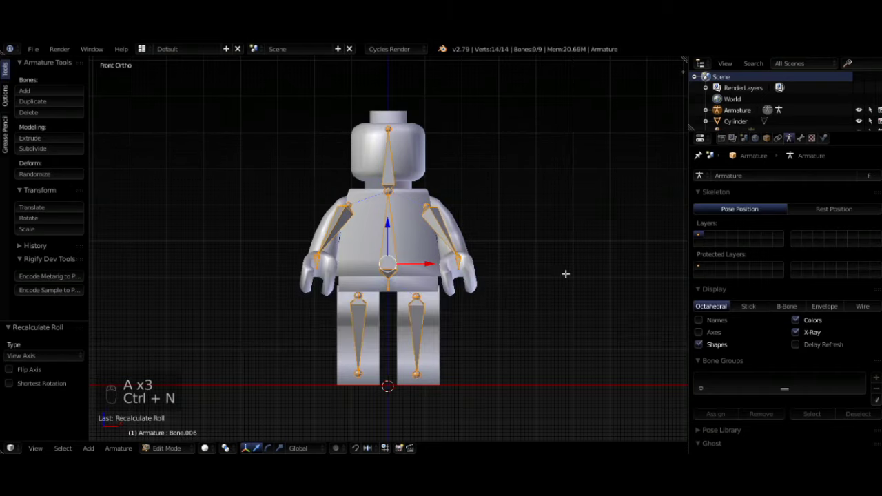
Leave armature editing and parent the minifigure mesh to the armature with automatic weights
middle_click_drag(498, 276, 536, 284)
key("Tab")
right_click(418, 265)
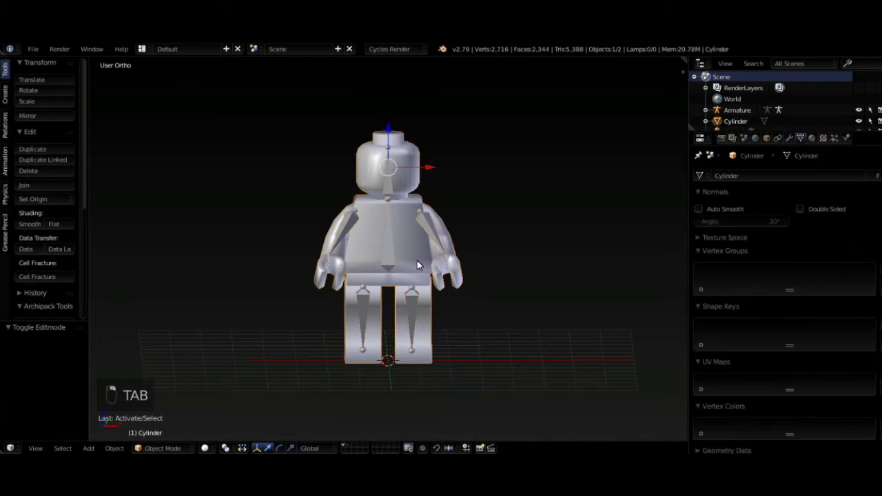
right_click(392, 253)
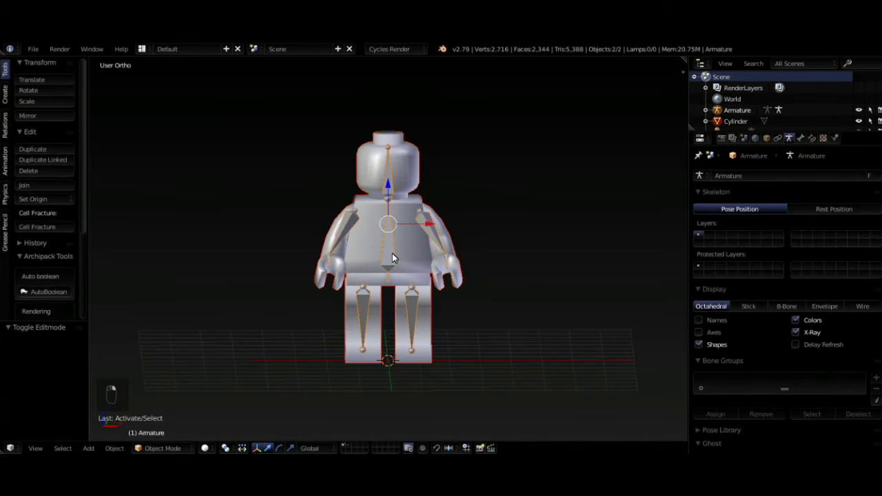
key("p")
key("ctrl+p")
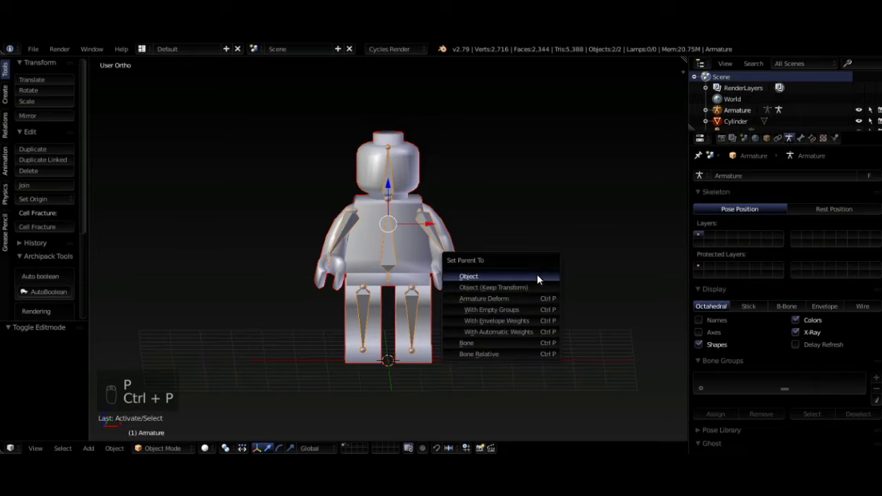
left_click(530, 333)
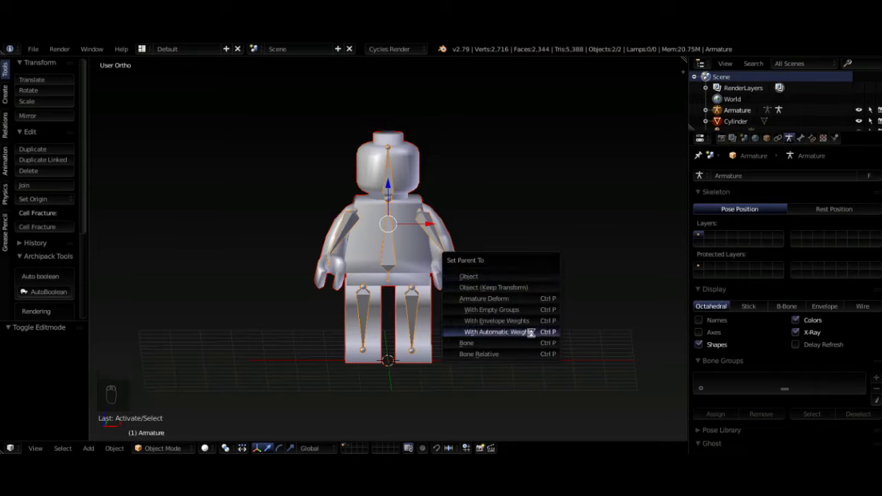
Put the armature in Pose Mode and trial-rotate the left leg bone from the side, cancelling the rotation after checking the deformation
middle_click_drag(499, 308, 310, 359)
left_click(181, 444)
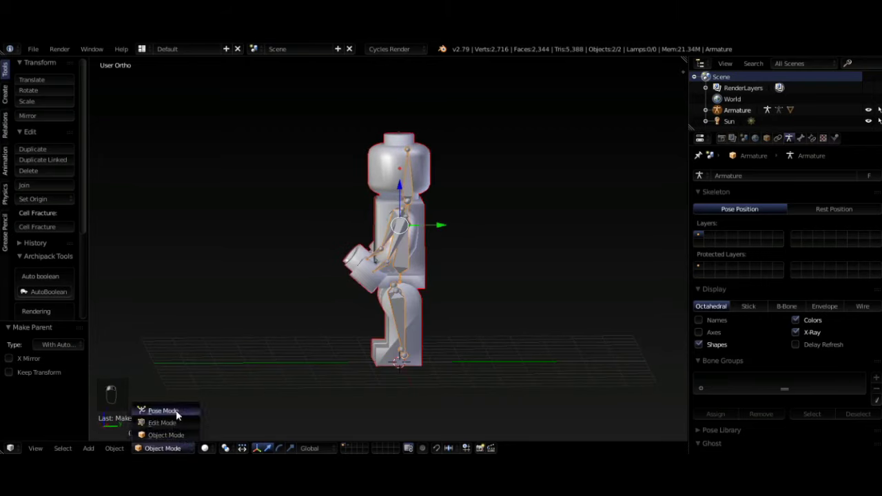
left_click(175, 412)
middle_click_drag(317, 321, 305, 321)
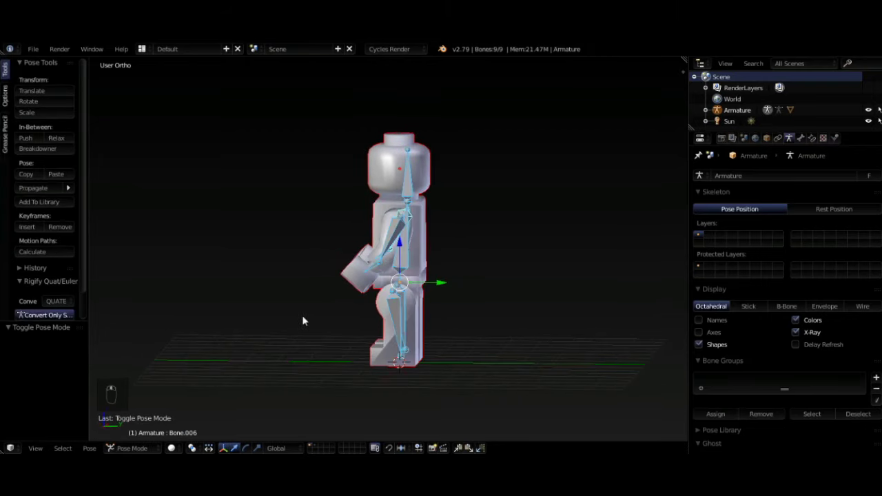
right_click(391, 315)
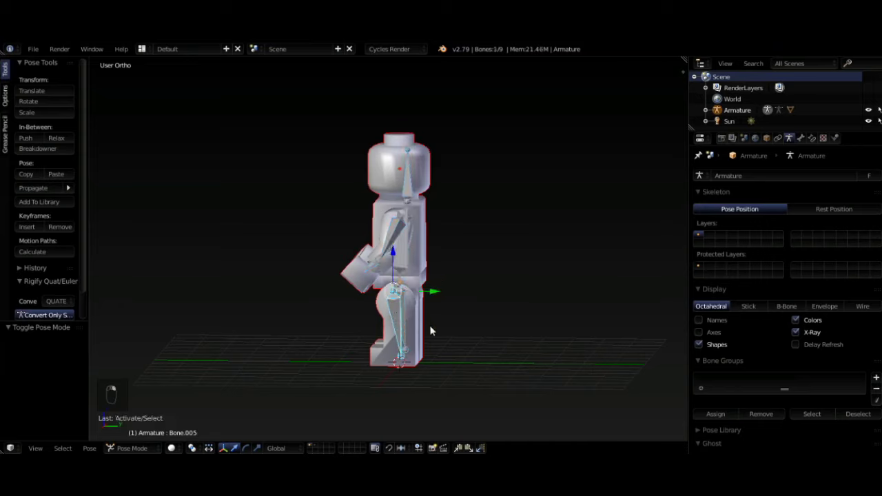
key("r")
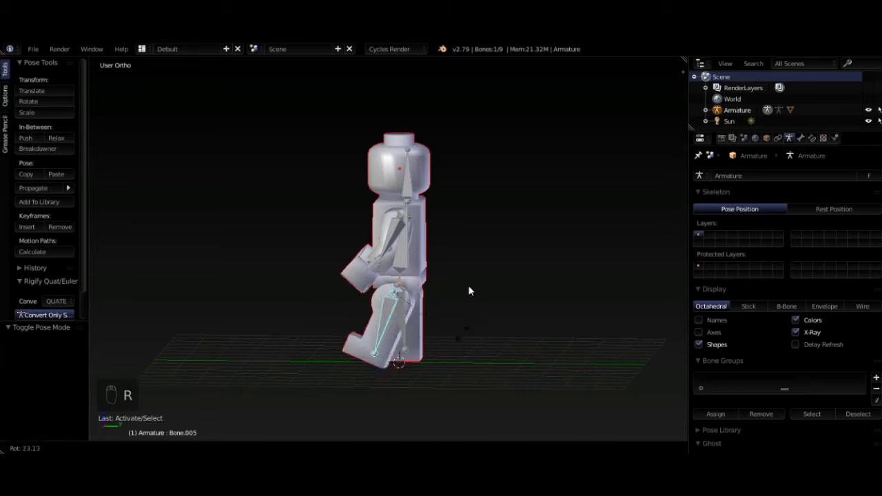
right_click(456, 314)
Trial-rotate the left arm bone in right side view to check how the torso follows, and cancel the rotation
middle_click_drag(456, 315, 528, 337)
scroll(528, 335, "up", 5)
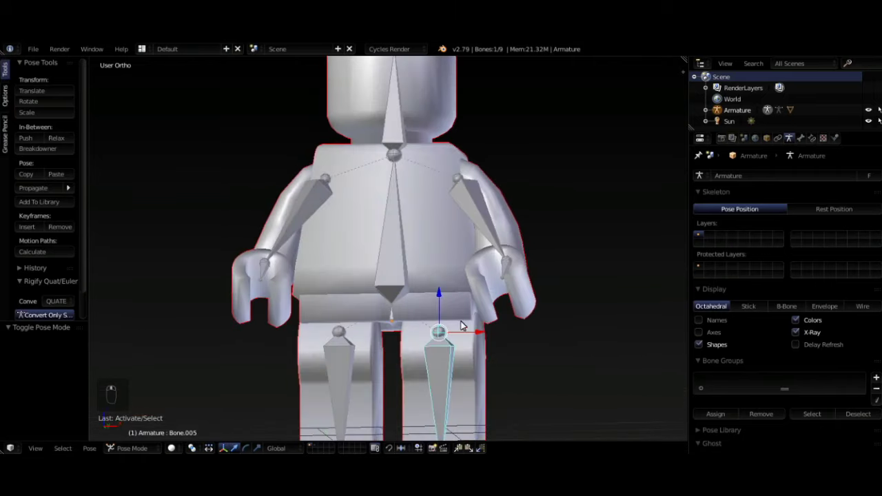
middle_click_drag(557, 335, 415, 341)
key("KP_3")
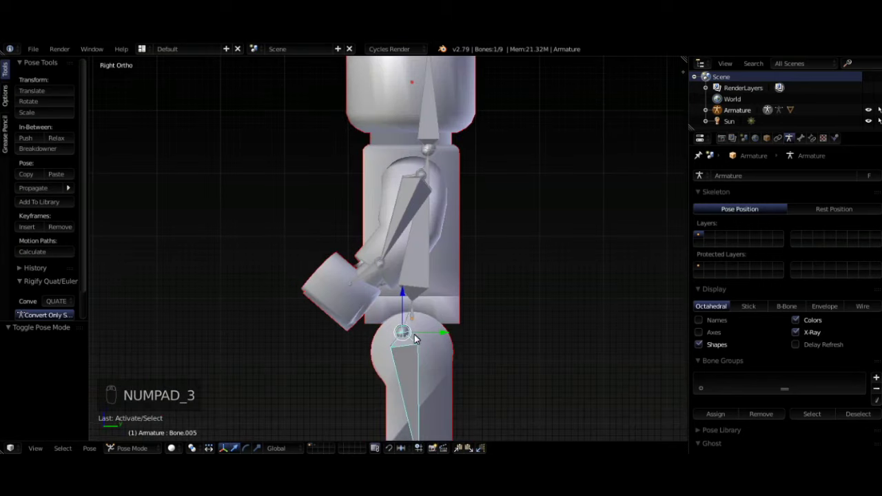
right_click(413, 199)
key("r")
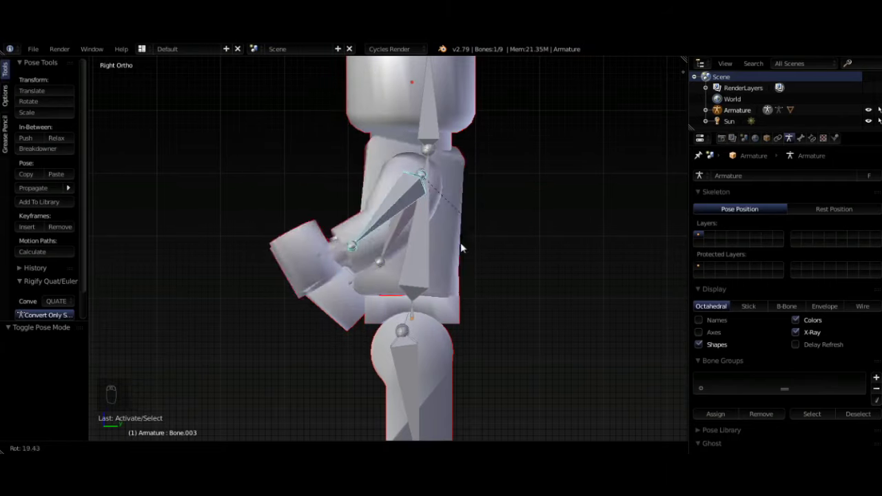
right_click(481, 184)
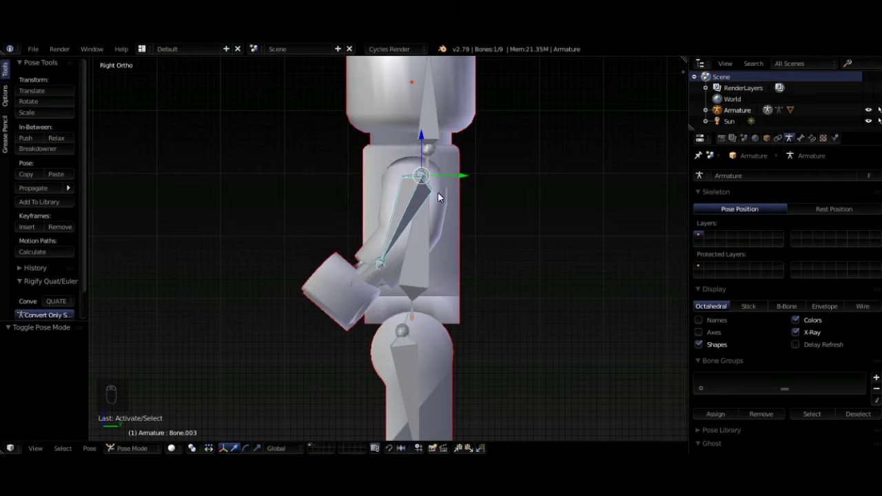
middle_click_drag(438, 192, 520, 215)
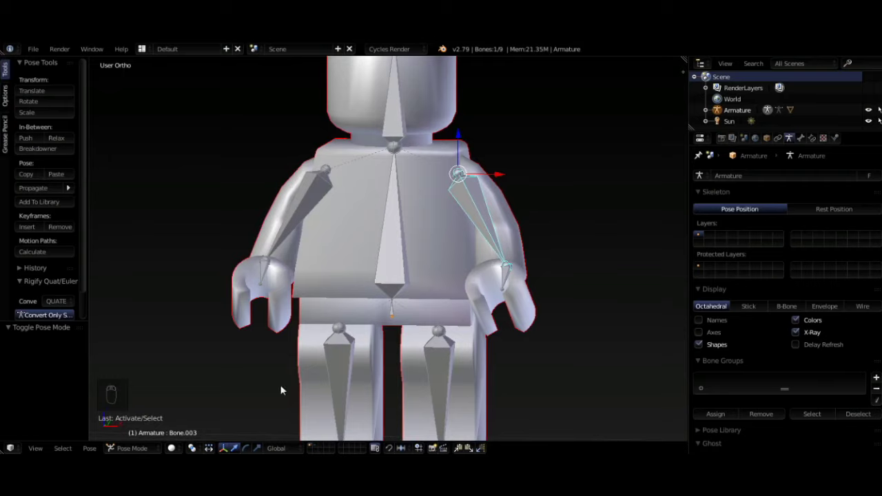
scroll(467, 292, "down", 2)
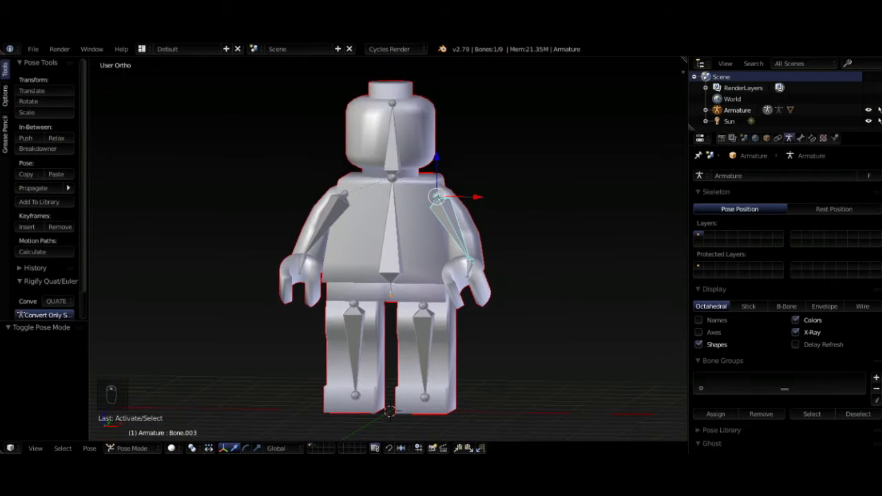
Return the armature to Object Mode, select the minifigure mesh and switch it to Weight Paint mode
left_click(139, 448)
key("Tab")
key("Tab")
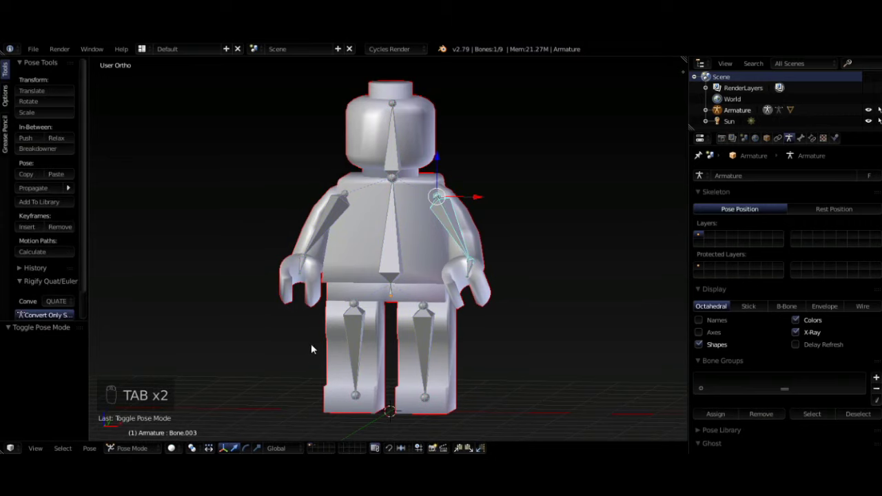
left_click(119, 449)
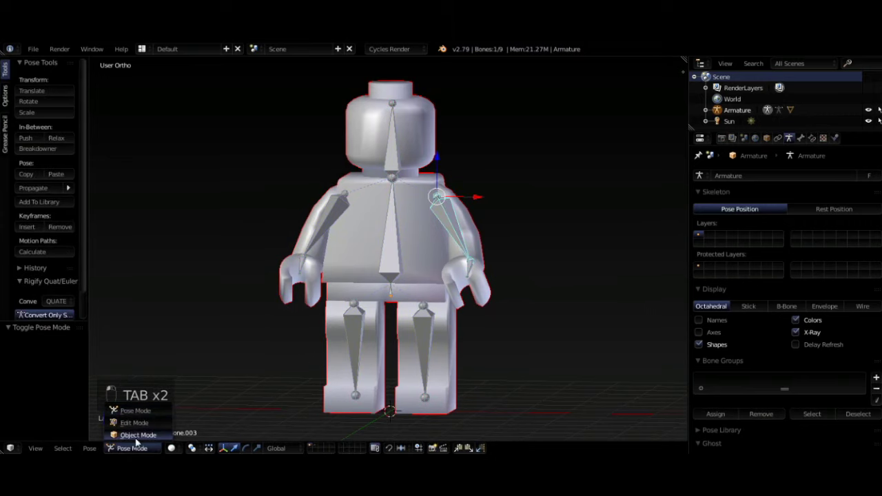
left_click(138, 440)
right_click(432, 280)
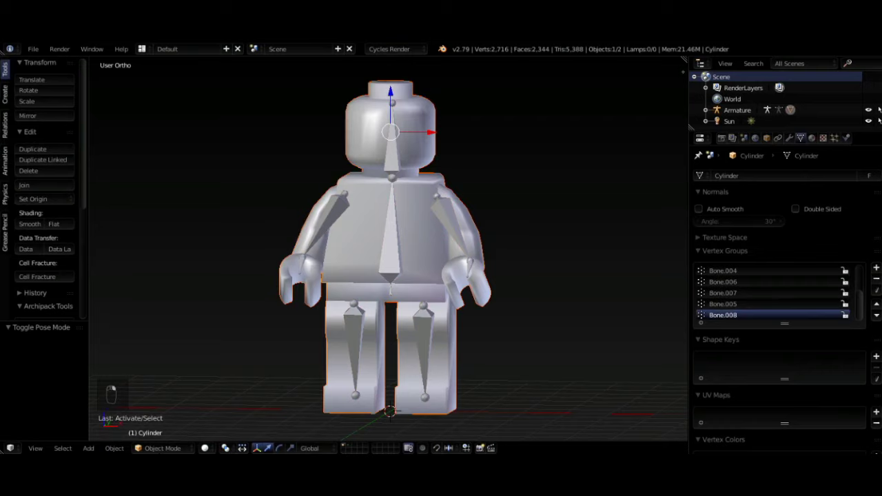
left_click(162, 449)
left_click(182, 386)
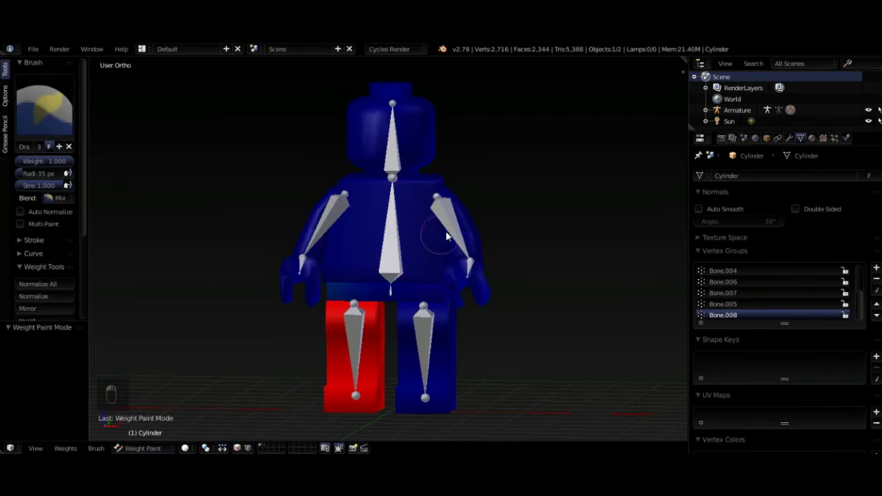
Choose the Subtract weight brush and set its strength to 1.000
middle_click_drag(285, 379, 301, 404)
scroll(380, 388, "up", 3)
scroll(131, 229, "down", 1)
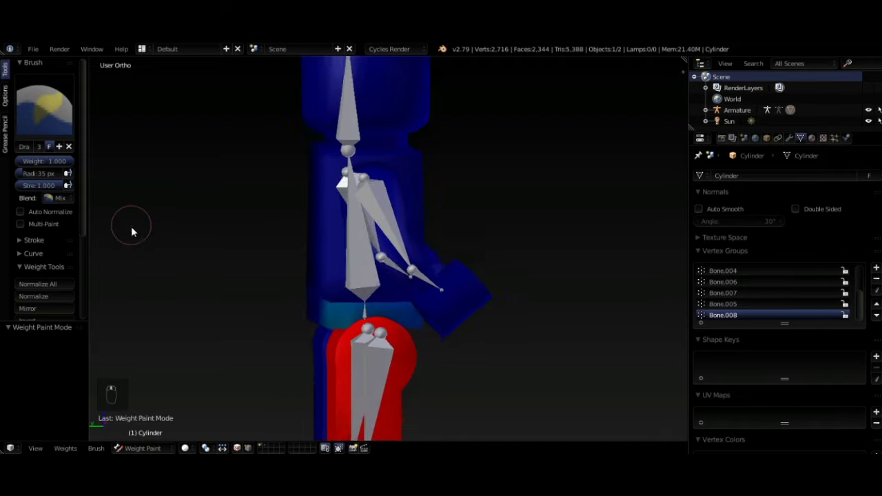
scroll(131, 229, "down", 1)
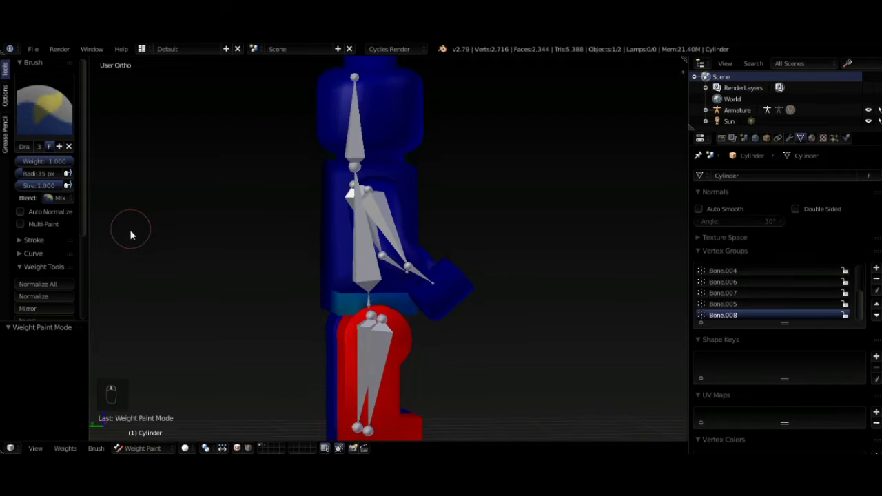
left_click(53, 128)
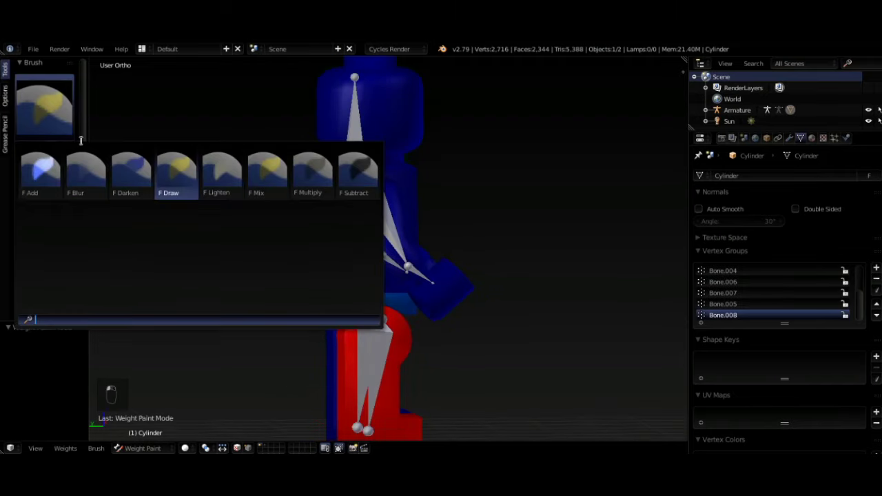
left_click(350, 188)
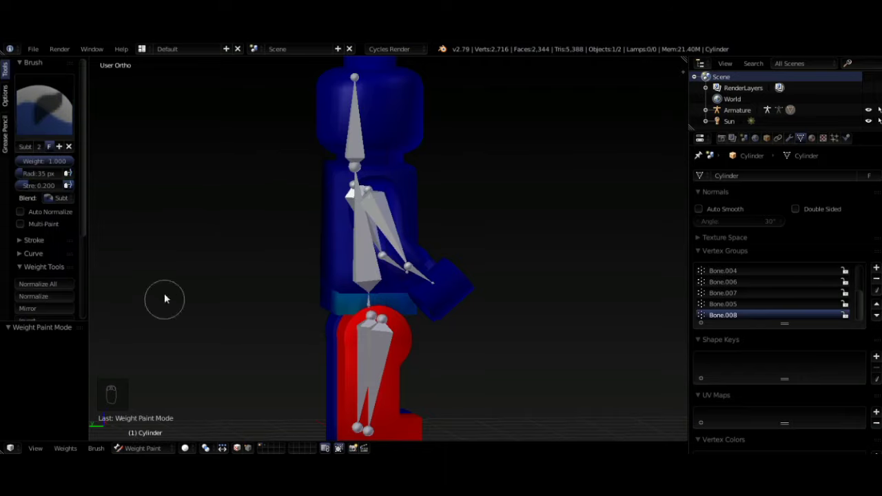
left_click_drag(27, 190, 88, 189)
In wireframe shading, subtract the Bone.008 weight from the hip block vertices above the inner leg edge, using a 2 px brush radius
key("z")
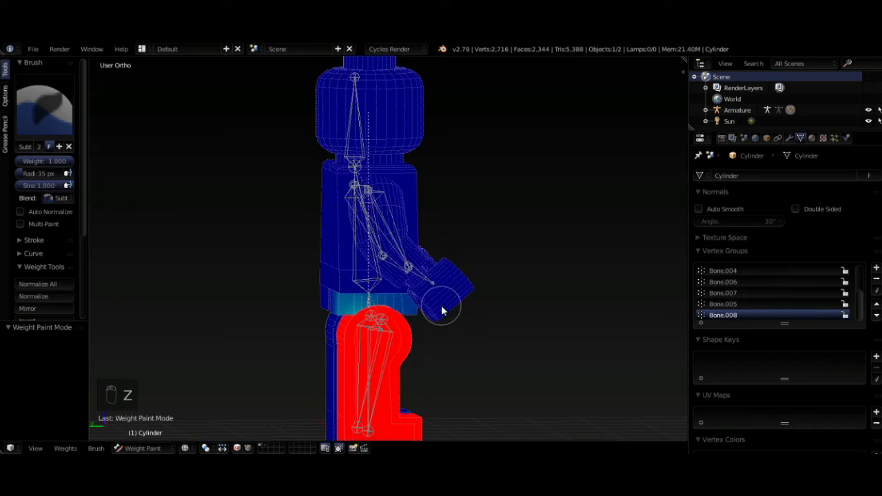
scroll(427, 372, "up", 2)
scroll(426, 377, "down", 2)
scroll(455, 326, "up", 4)
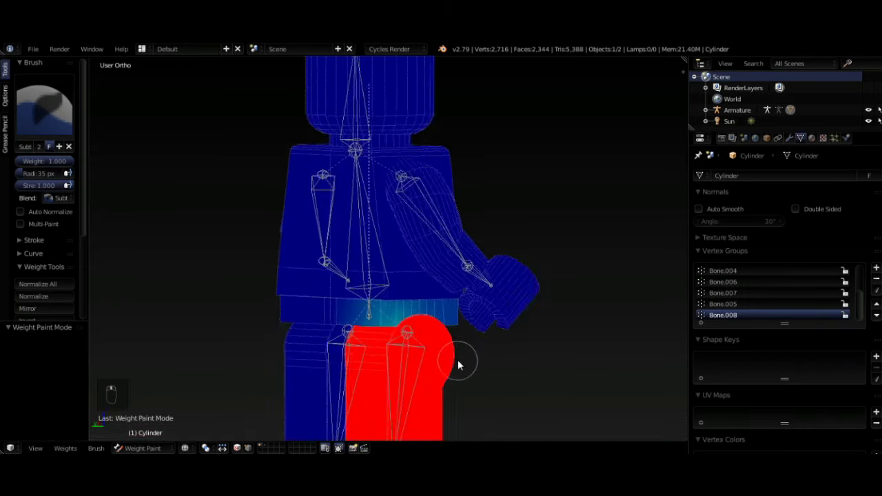
scroll(455, 365, "up", 1)
middle_click_drag(443, 384, 455, 363)
scroll(455, 365, "up", 2)
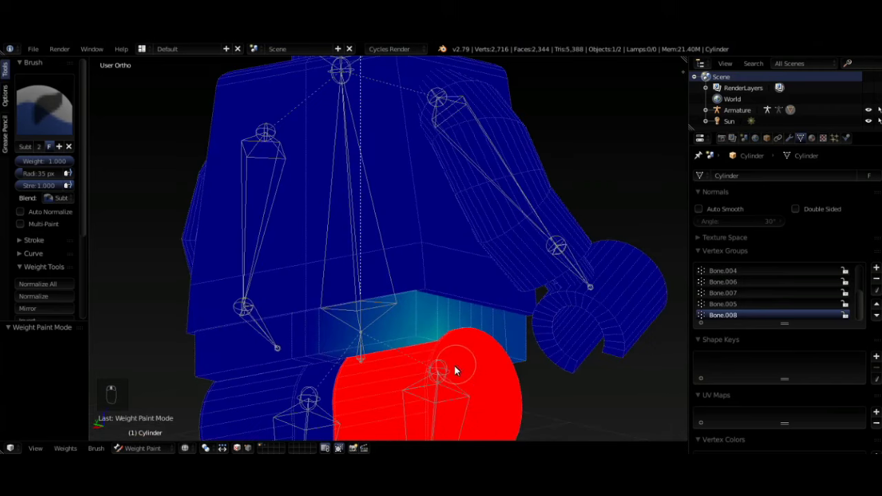
scroll(460, 379, "up", 2)
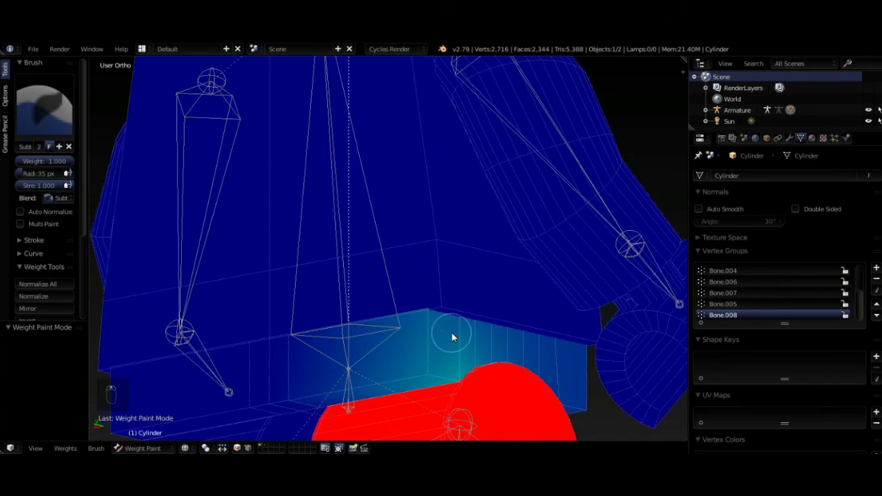
scroll(454, 330, "down", 3, "shift")
scroll(454, 332, "down", 4, "shift")
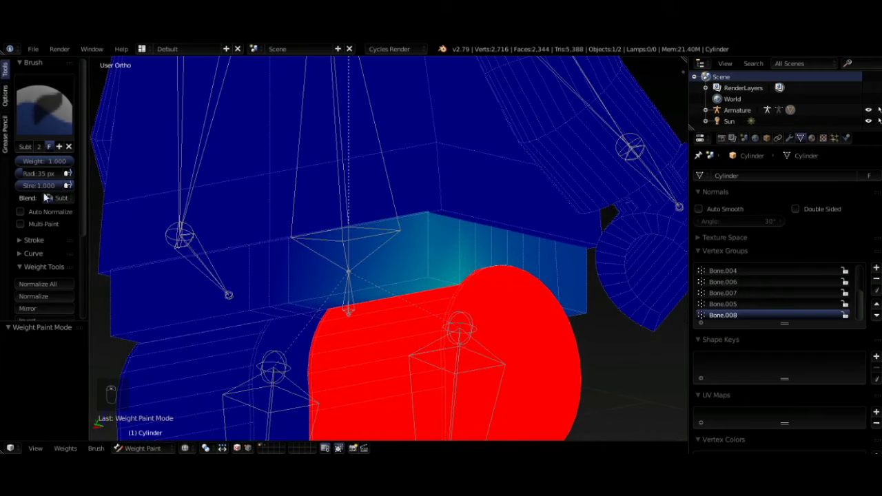
left_click_drag(40, 173, 19, 179)
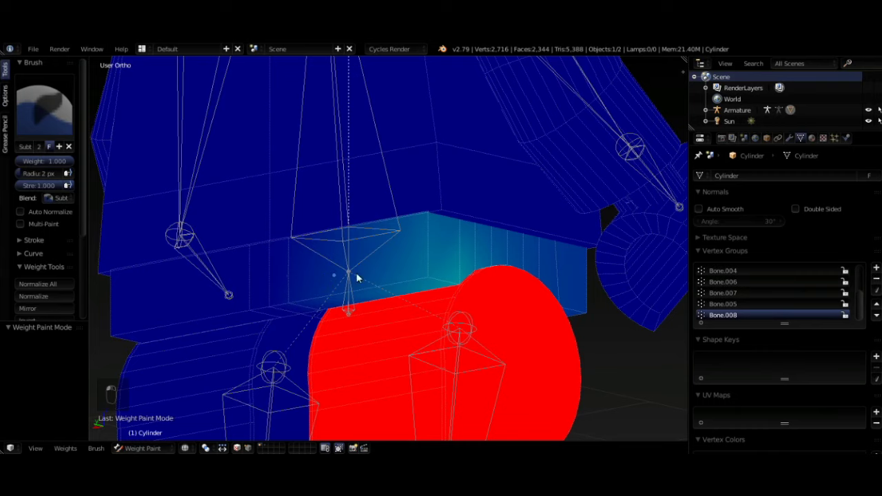
left_click(428, 276)
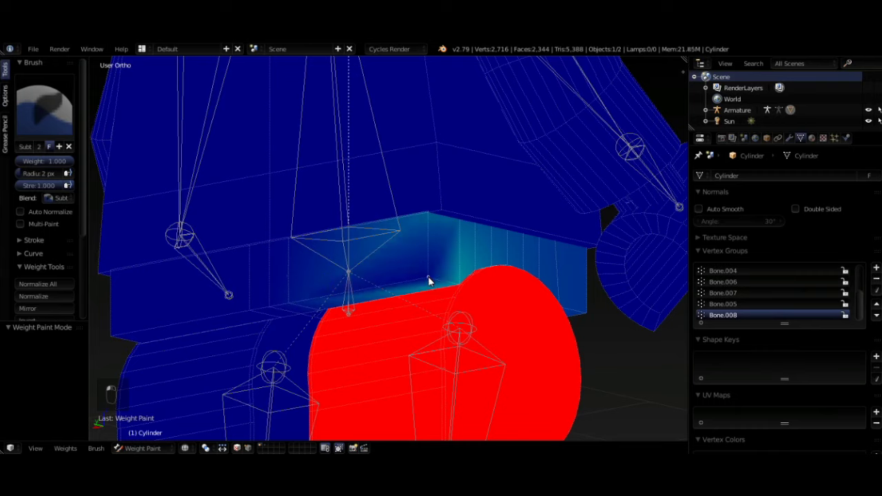
left_click(425, 214)
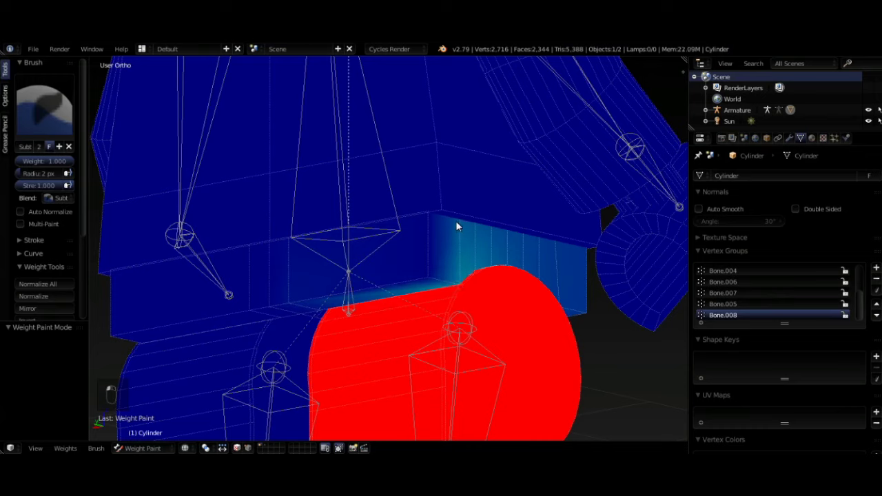
left_click(476, 269)
left_click(460, 285)
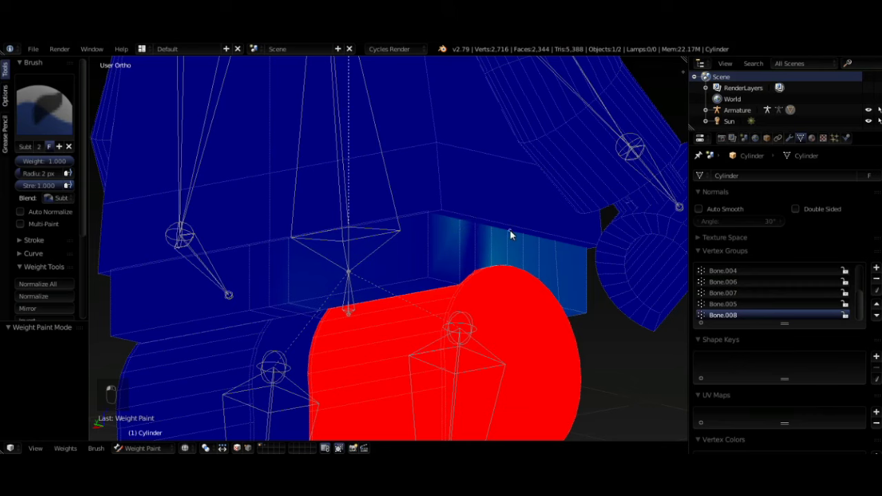
Enlarge the brush radius to 87 px and subtract the Bone.008 weight along the hip block's upper edge, checking it in solid shading
middle_click_drag(510, 230, 438, 271)
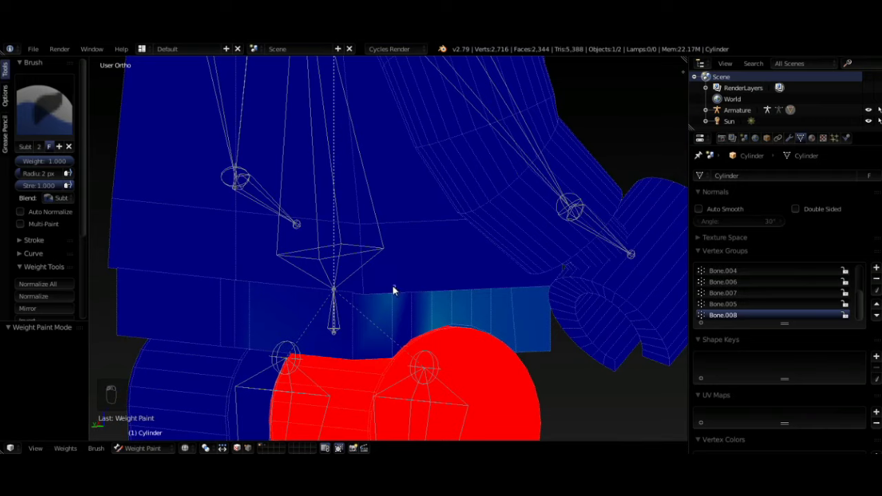
left_click_drag(53, 177, 65, 179)
mouse_move(403, 278)
left_mouse_down()
mouse_move(366, 278)
mouse_move(496, 264)
left_mouse_up()
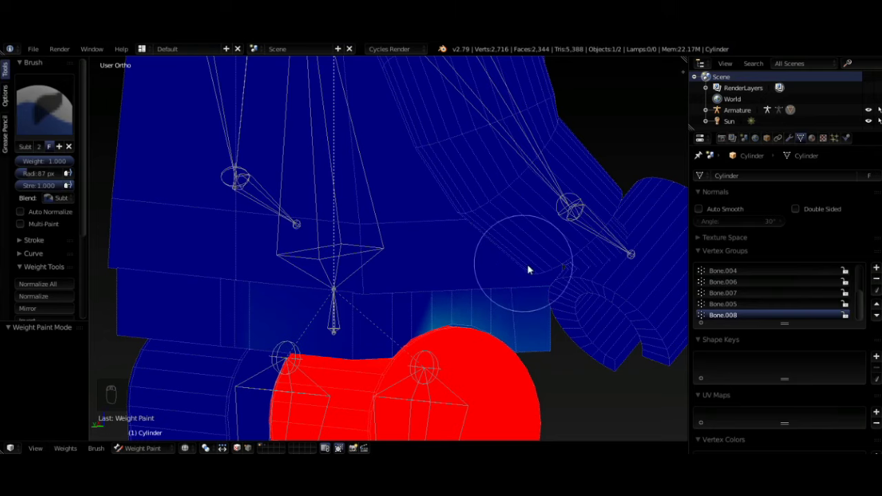
key("z")
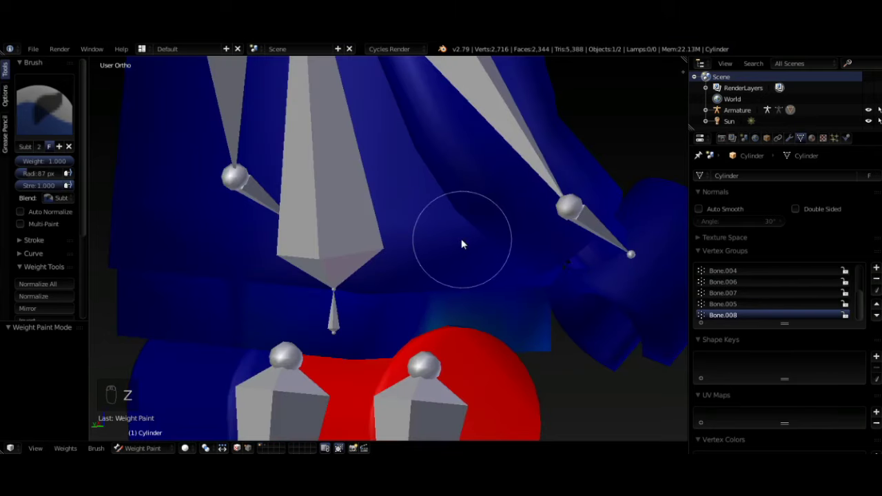
key("z")
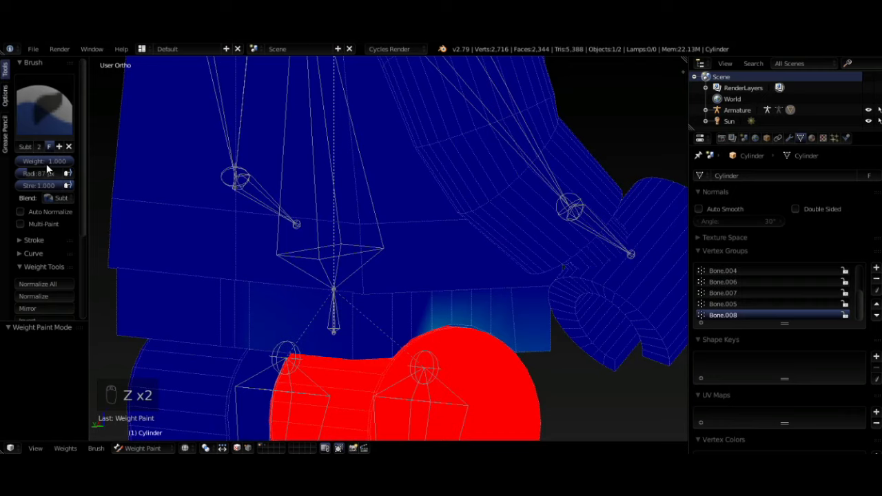
Reduce the brush radius to 8 px and subtract the remaining Bone.008 weight from the hip block vertices along the leg's curved top edge
left_click_drag(40, 174, 19, 176)
left_click(432, 328)
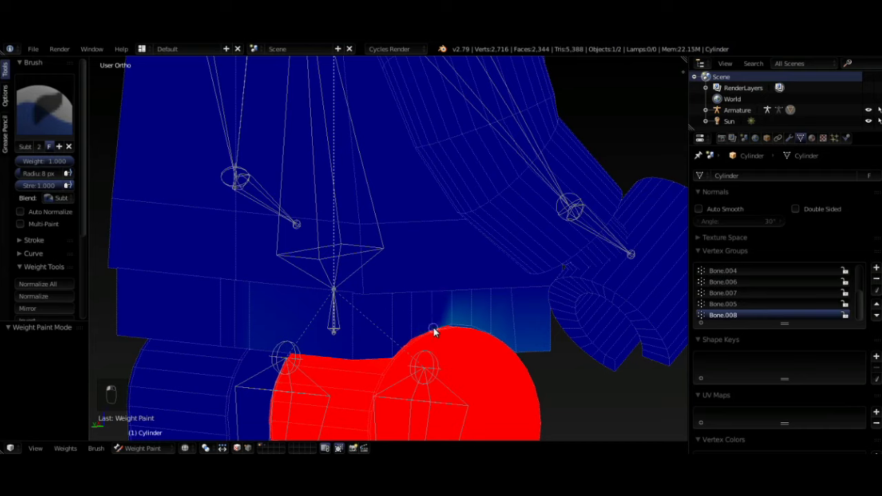
left_click(469, 324)
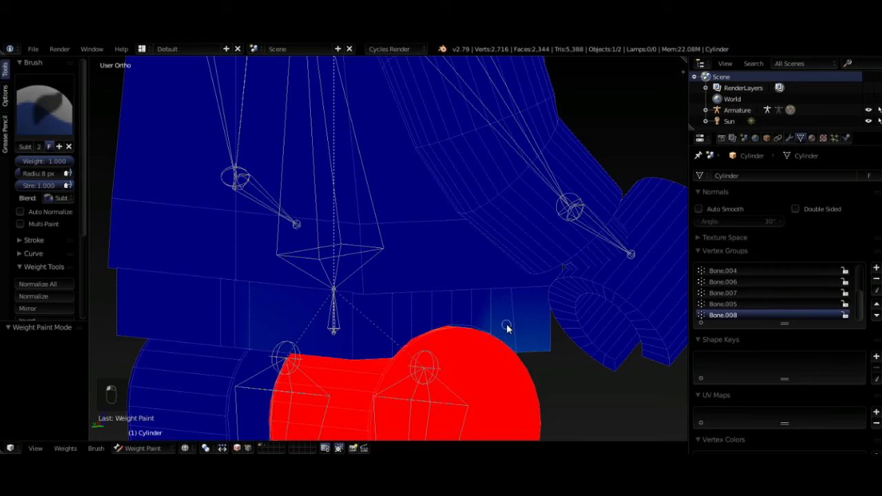
middle_click_drag(506, 328, 460, 327)
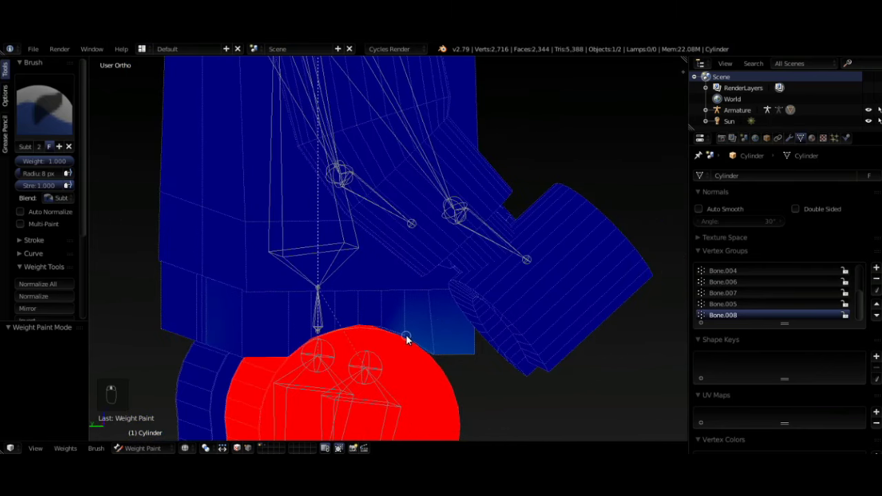
left_click(408, 338)
left_click(436, 357)
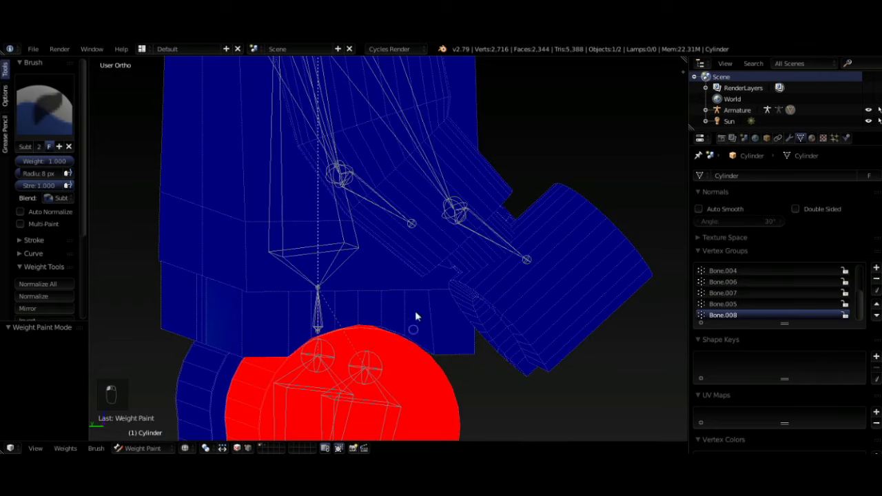
middle_click_drag(416, 315, 430, 289)
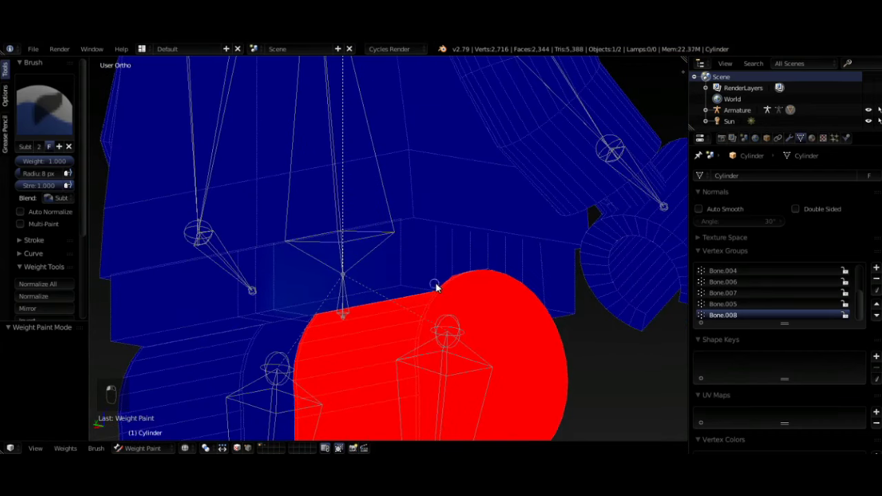
scroll(433, 285, "down", 8)
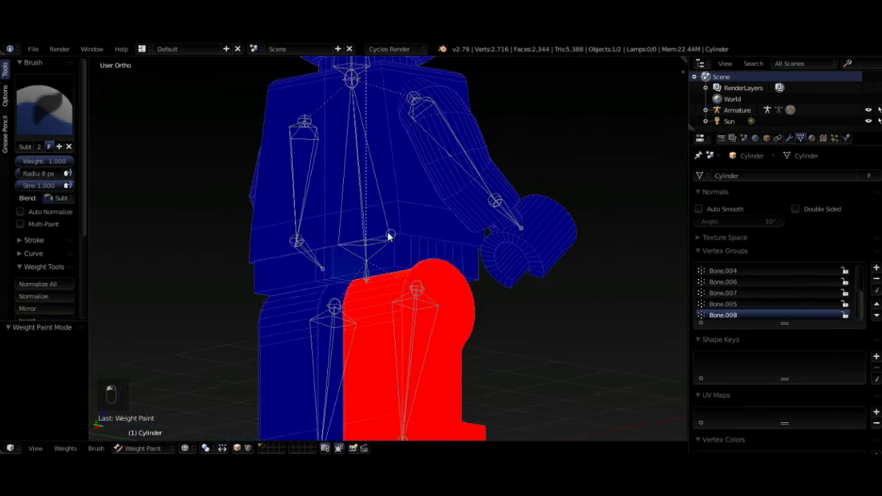
right_click(340, 325)
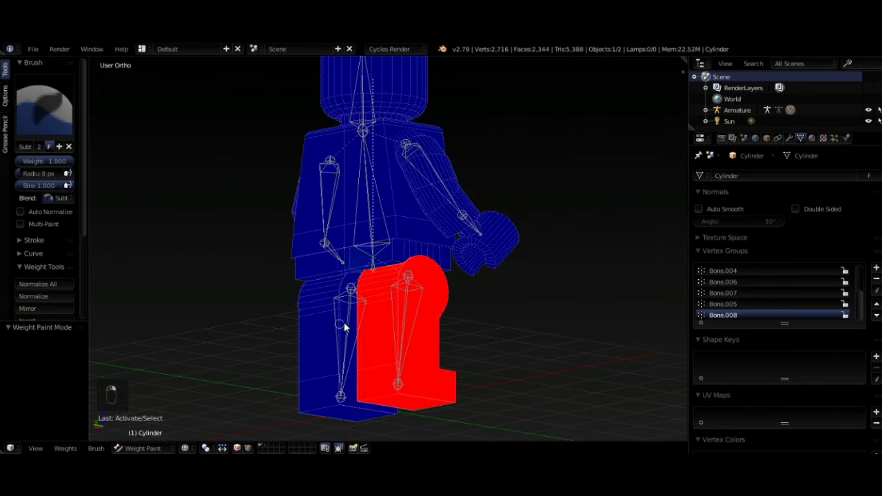
right_click(347, 324)
middle_click_drag(422, 315, 372, 310)
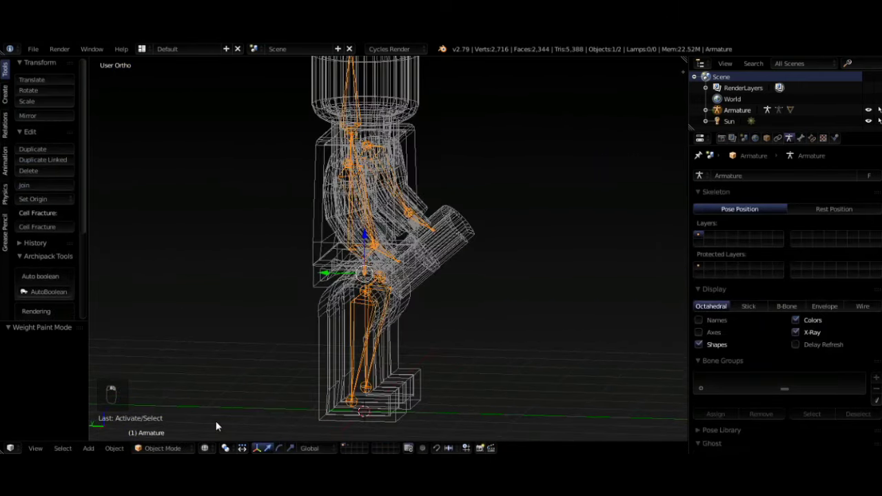
left_click(188, 447)
right_click(374, 350)
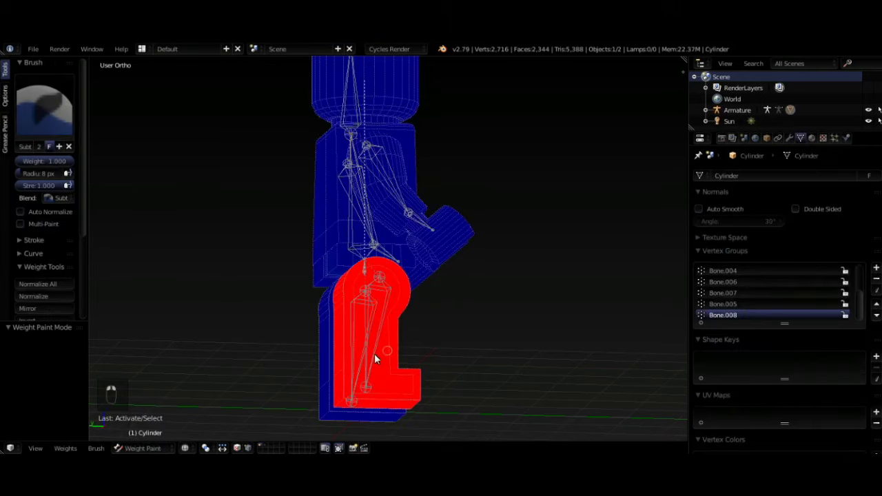
Select the minifigure's armature from the front side of the model
middle_click_drag(474, 348, 308, 358)
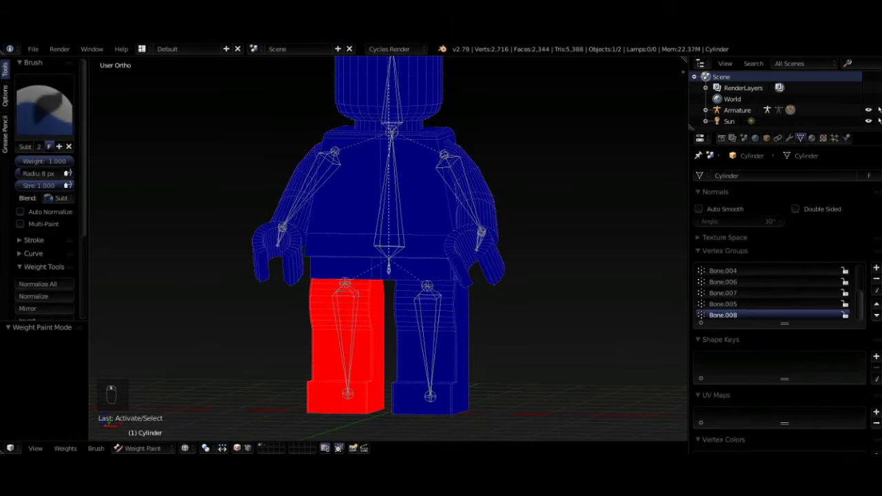
right_click(424, 351)
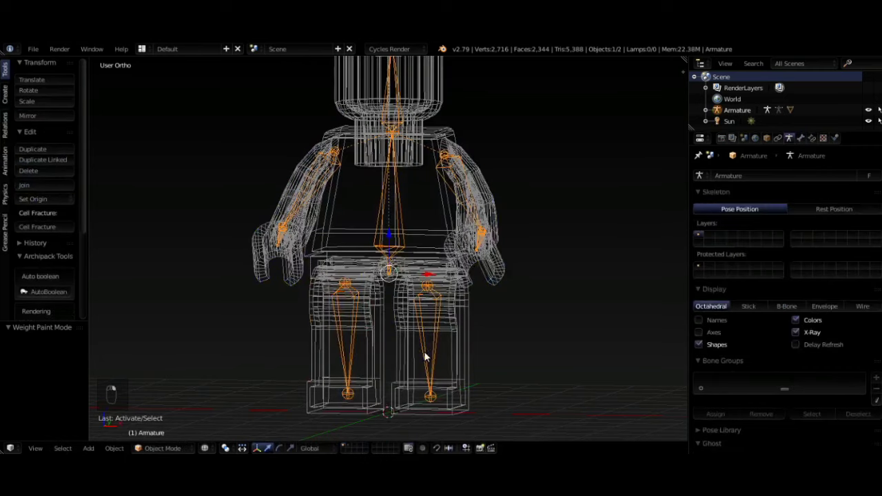
Put the armature in Pose Mode and the minifigure mesh in Weight Paint mode, with solid viewport shading
right_click(439, 269, "shift")
right_click(439, 268)
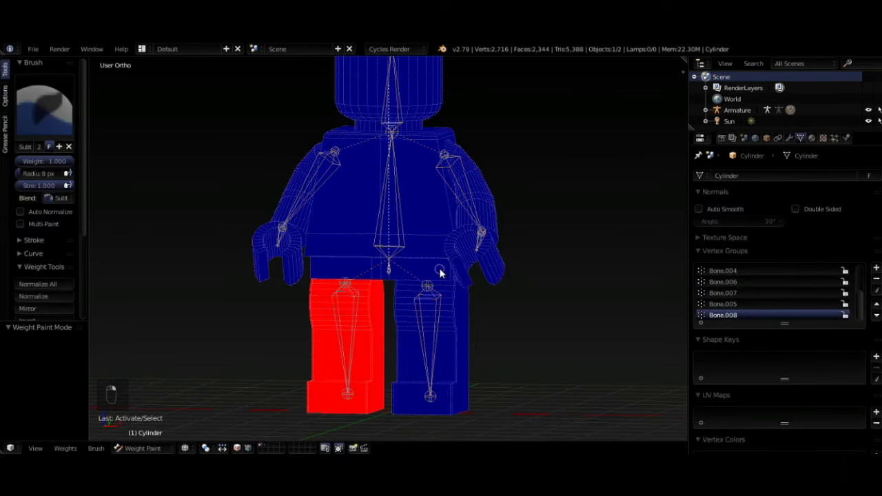
right_click(439, 321)
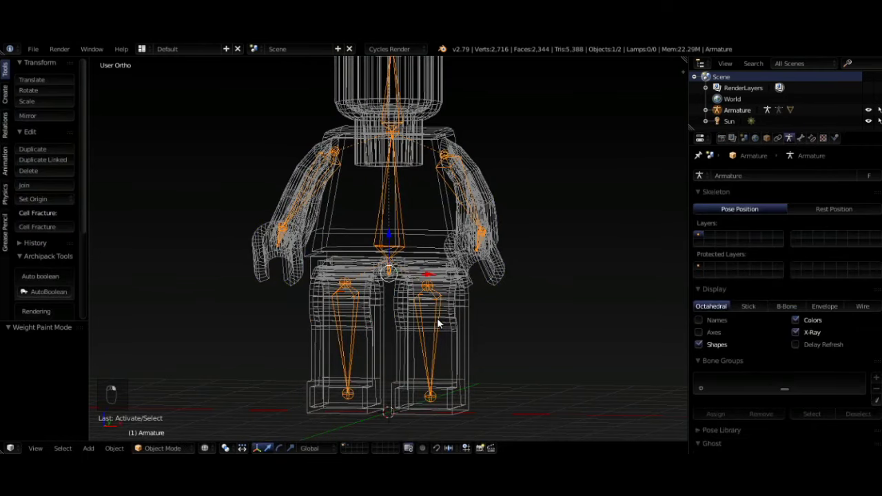
left_click(174, 448)
key("a")
key("z")
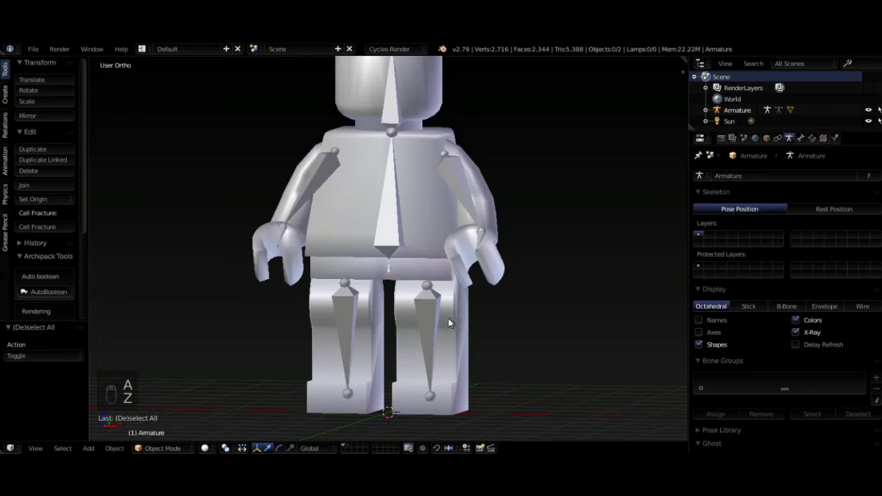
right_click(440, 321)
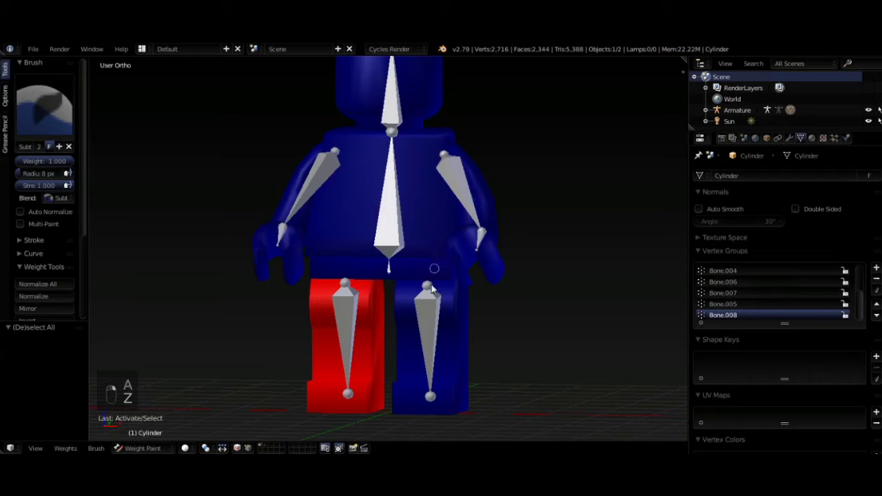
left_click(142, 448)
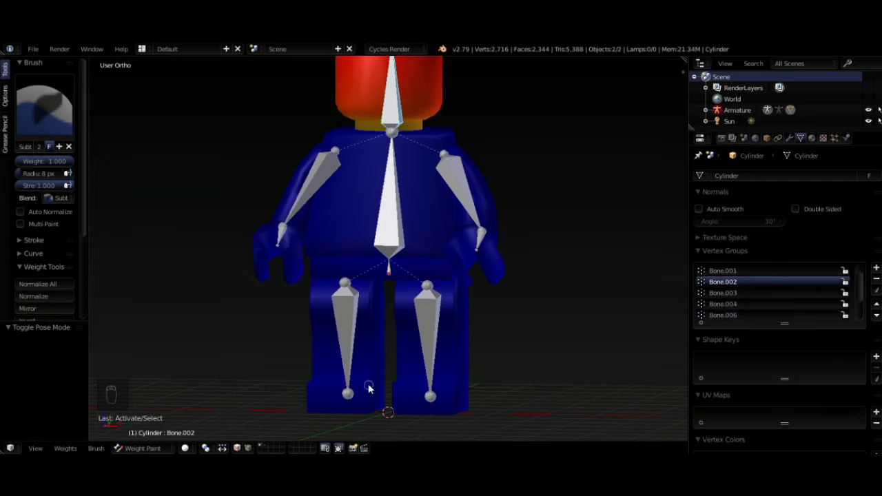
Examine the weight influence of both leg bones, an arm bone and the torso bone on the minifigure mesh
right_click(351, 330)
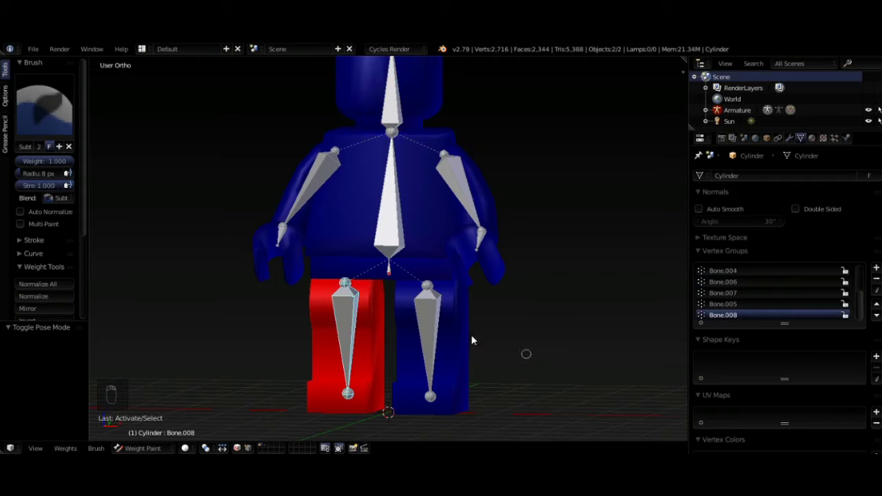
right_click(433, 317)
middle_click_drag(555, 315, 518, 327)
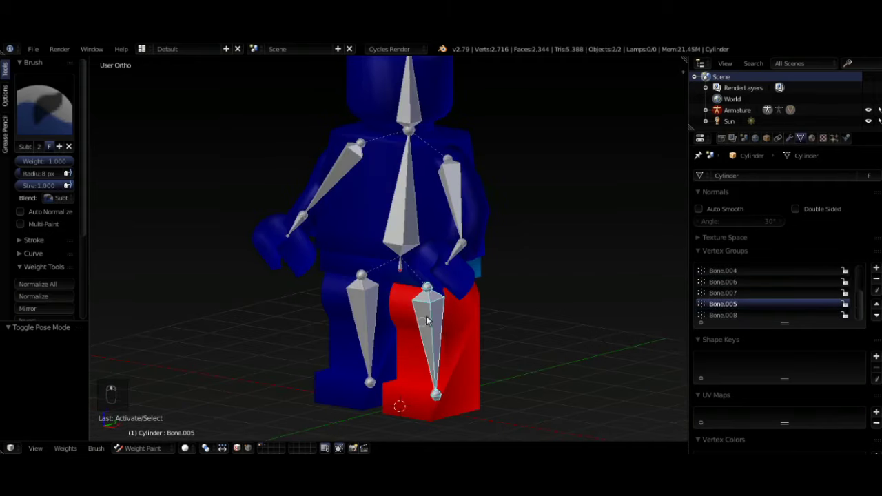
middle_click_drag(432, 315, 458, 324)
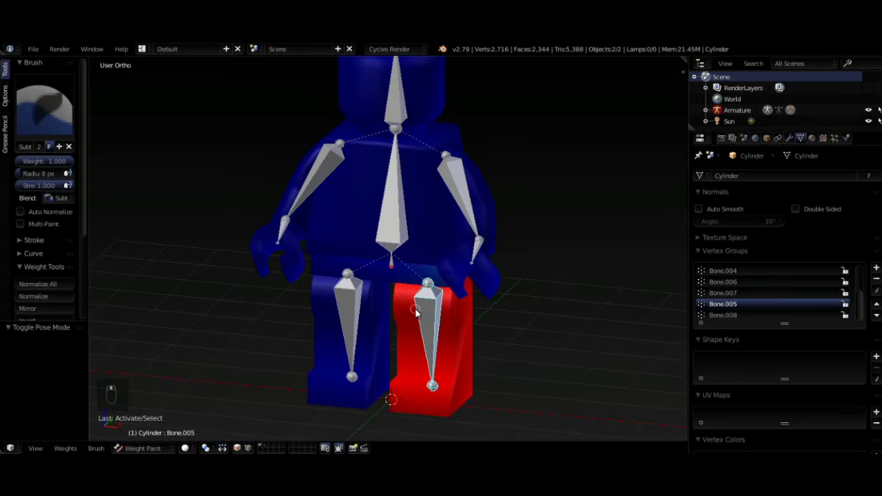
right_click(353, 317)
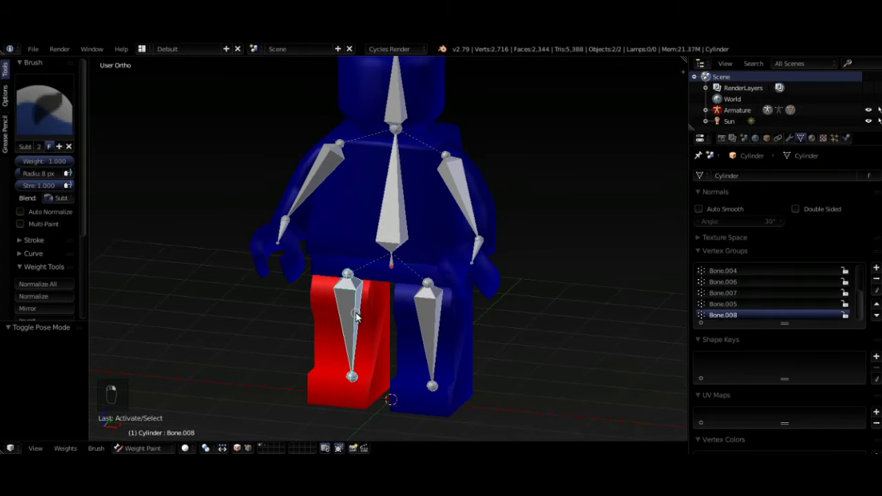
right_click(436, 314)
middle_click_drag(447, 303, 469, 280)
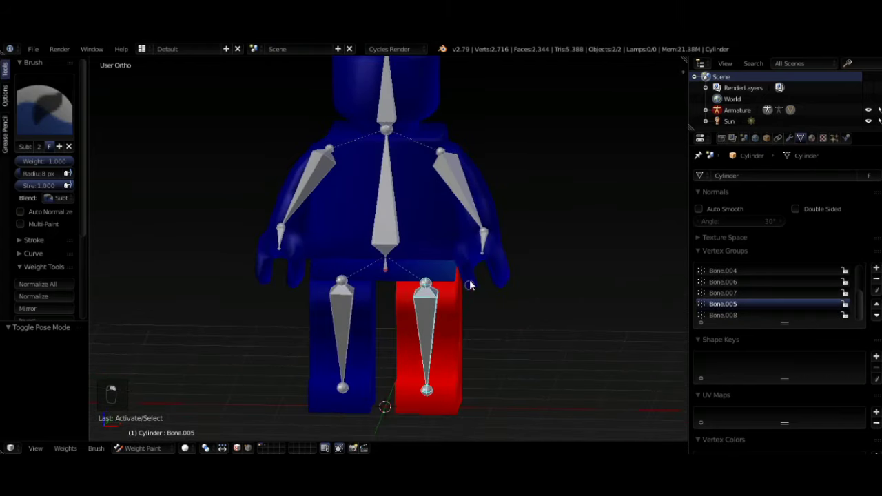
right_click(460, 190)
right_click(392, 217)
middle_click_drag(425, 291, 430, 273)
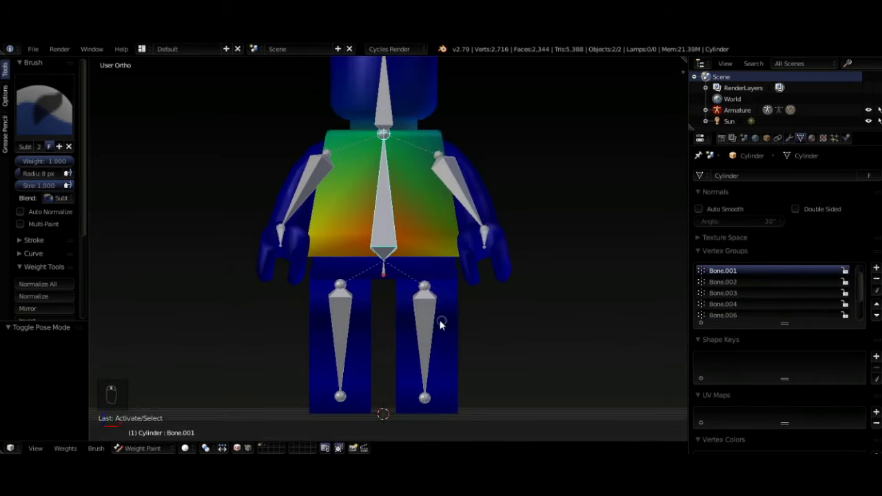
Select leg bone Bone.005 and subtract its weight from the rear part of the hip block's side, using wireframe shading
right_click(429, 316)
middle_click_drag(500, 324, 470, 355)
scroll(491, 327, "up", 4)
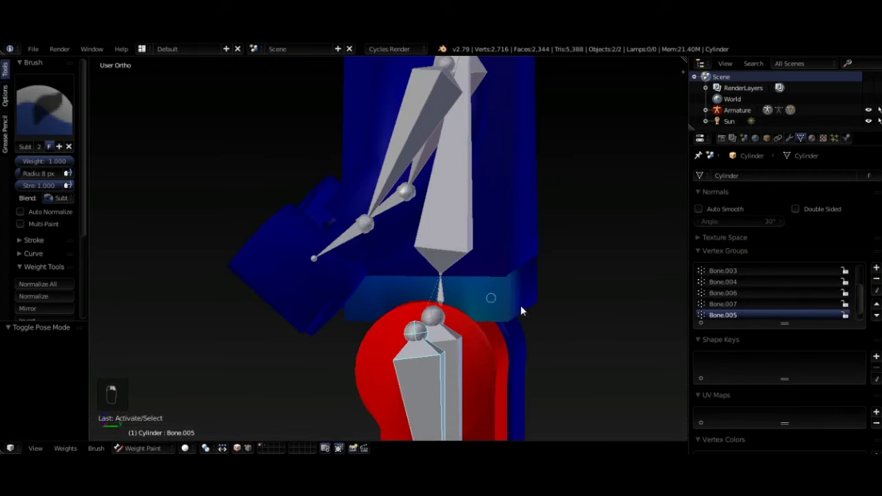
left_click(510, 323)
key("z")
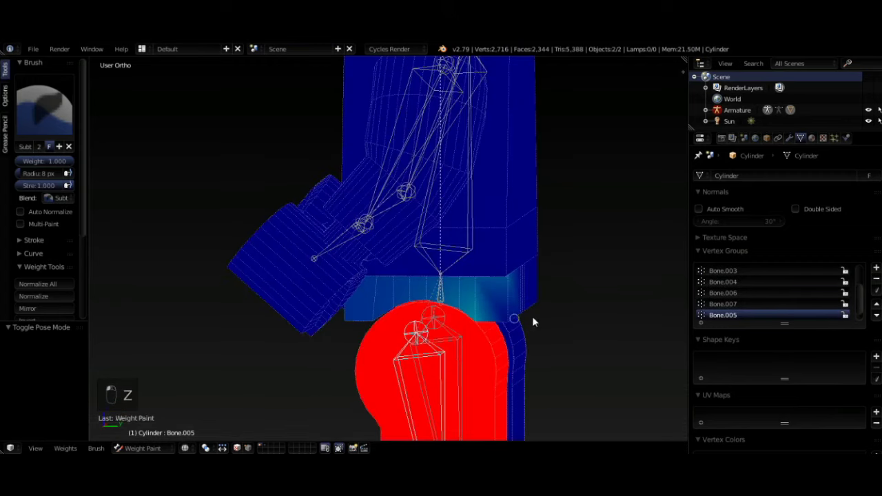
scroll(547, 318, "up", 1)
left_click(532, 283)
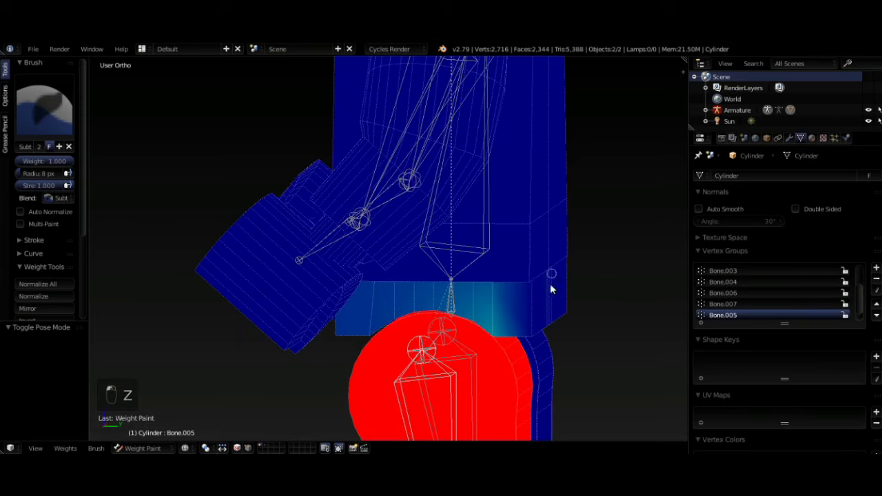
left_click(493, 335)
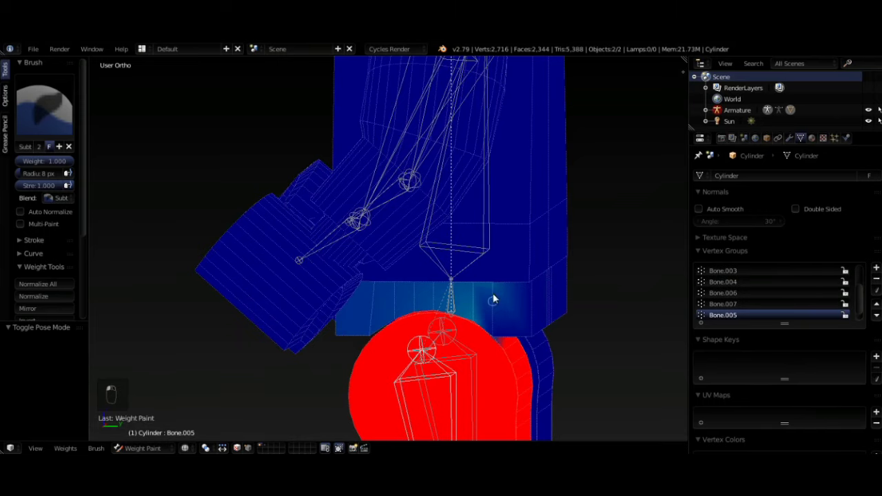
left_click(492, 283)
Restore full Bone.005 weight on the leg's upper rear inner corner using the Add brush at strength 1.000
middle_click_drag(516, 340, 410, 314)
scroll(407, 348, "up", 4)
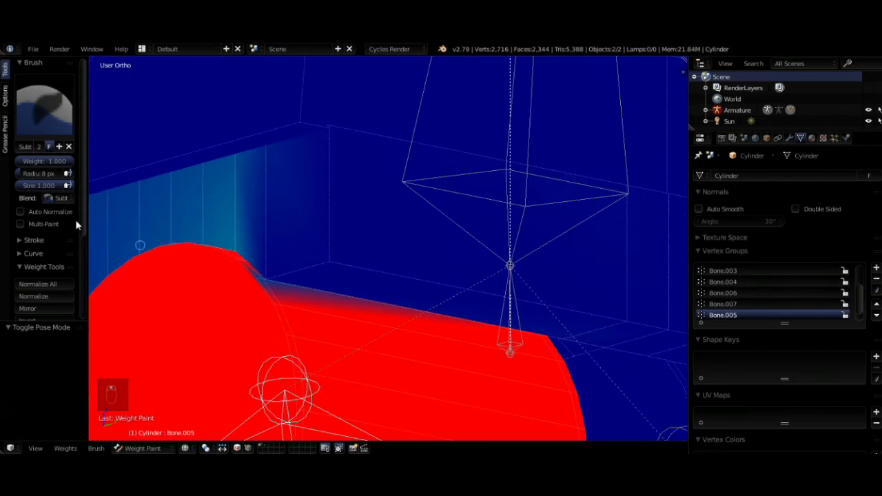
left_click(41, 139)
left_click(38, 190)
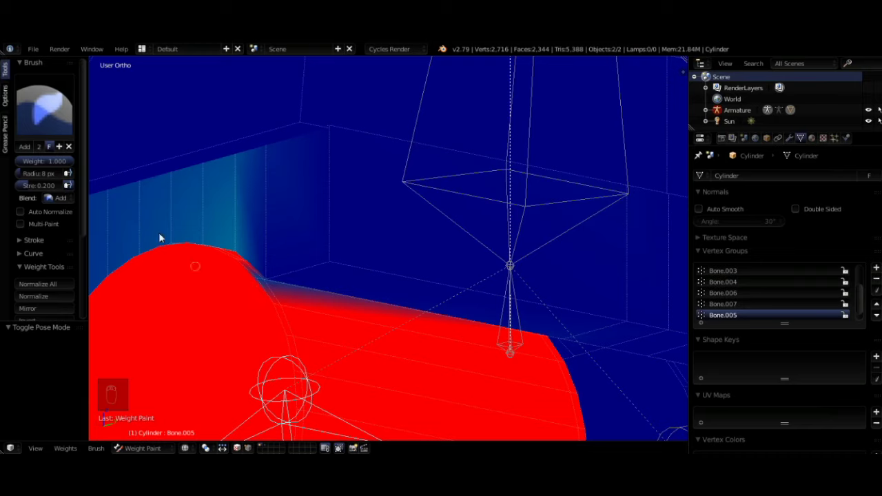
left_click_drag(35, 187, 79, 188)
left_click_drag(260, 281, 262, 285)
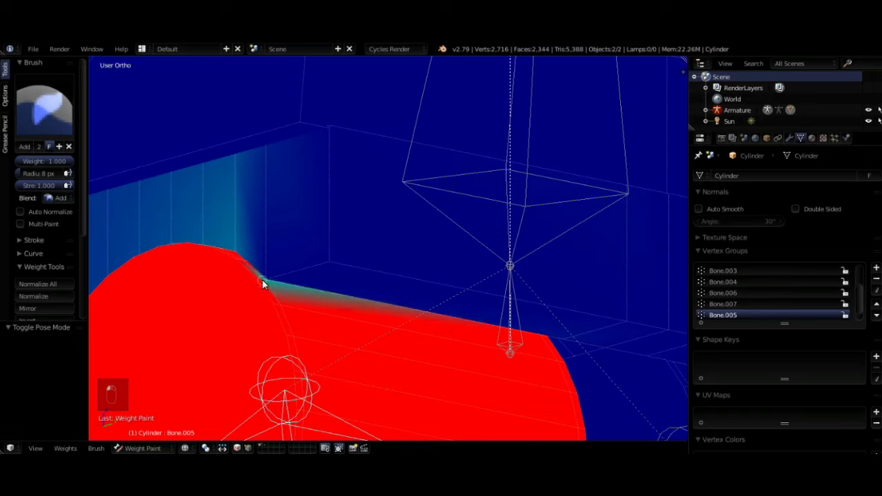
left_click(262, 282)
Erase Bone.005 weight from the hip block's side vertices above the leg's rounded top with the Subtract brush
scroll(79, 222, "down", 1)
left_click(44, 86)
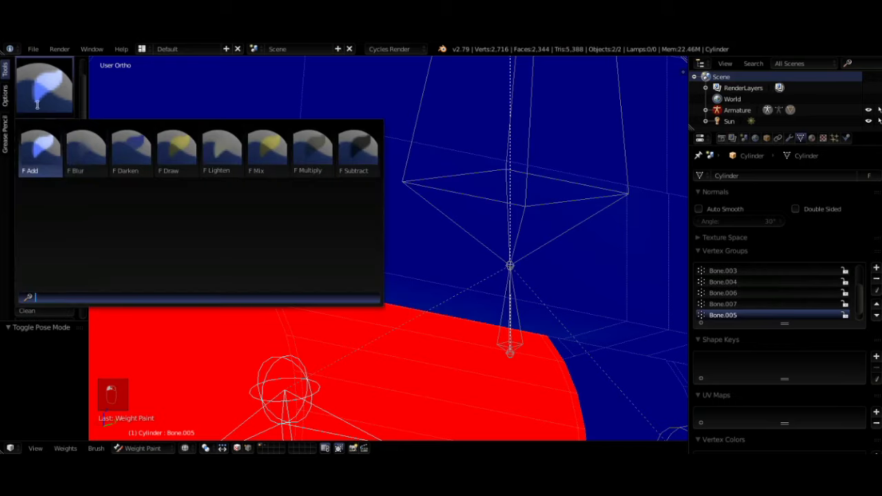
left_click(359, 152)
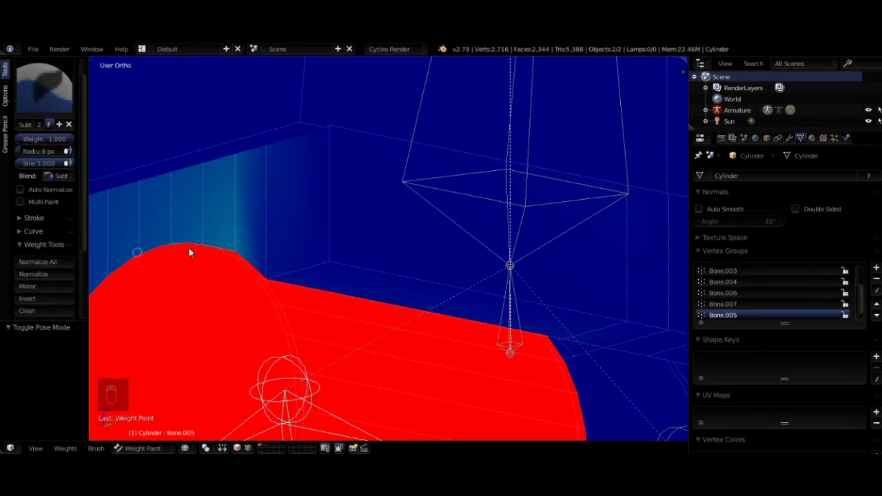
left_click_drag(236, 250, 235, 254)
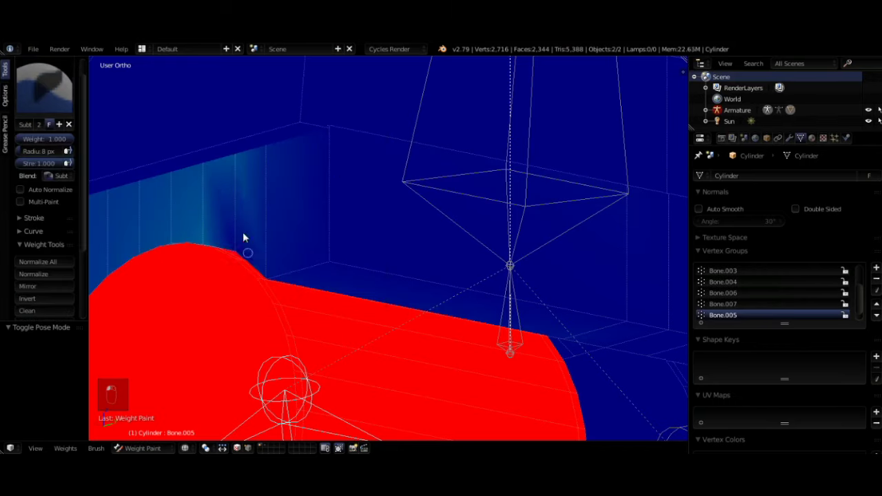
left_click(235, 152)
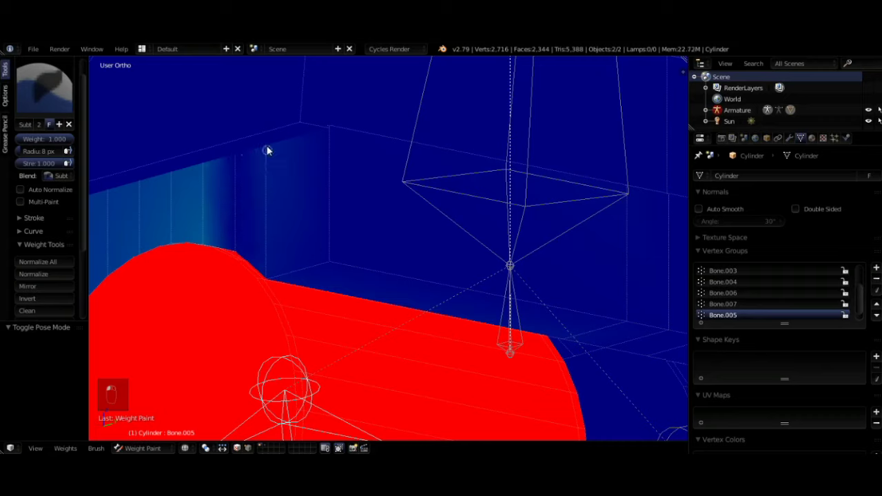
left_click_drag(268, 150, 264, 147)
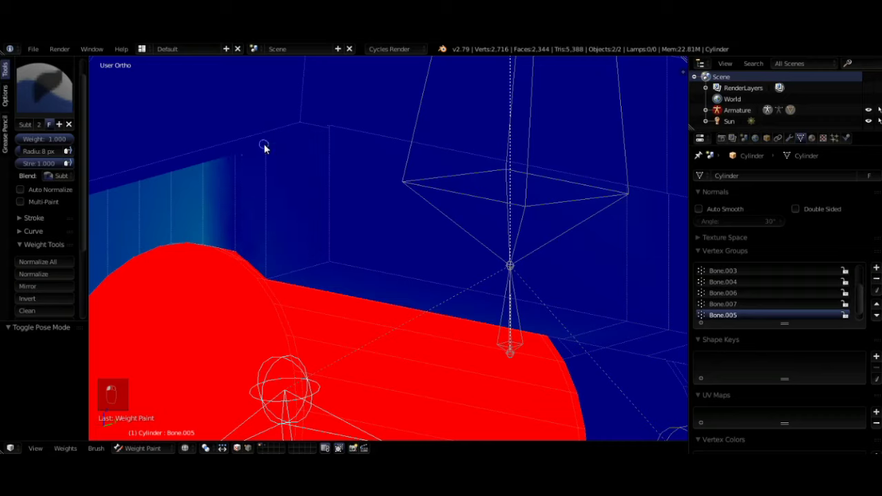
left_click(203, 166)
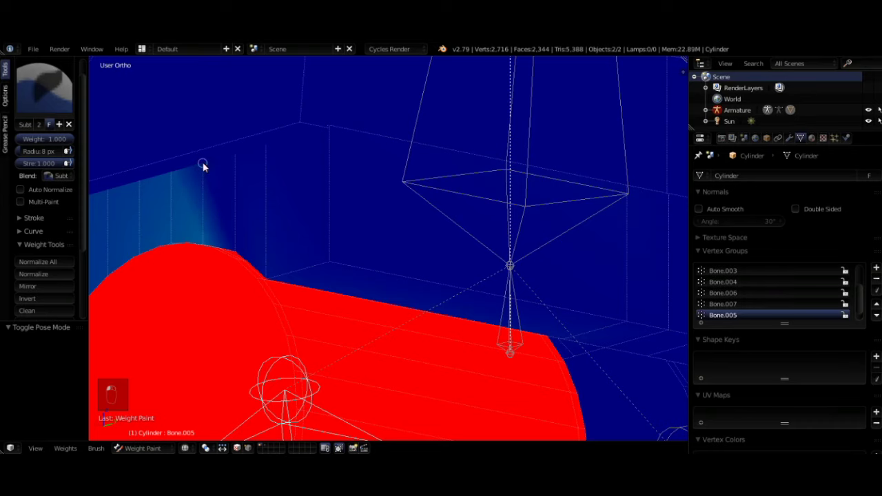
left_click(203, 243)
mouse_move(205, 243)
middle_mouse_down()
mouse_move(192, 263)
mouse_move(251, 293)
middle_mouse_up()
left_click_drag(264, 302, 268, 310)
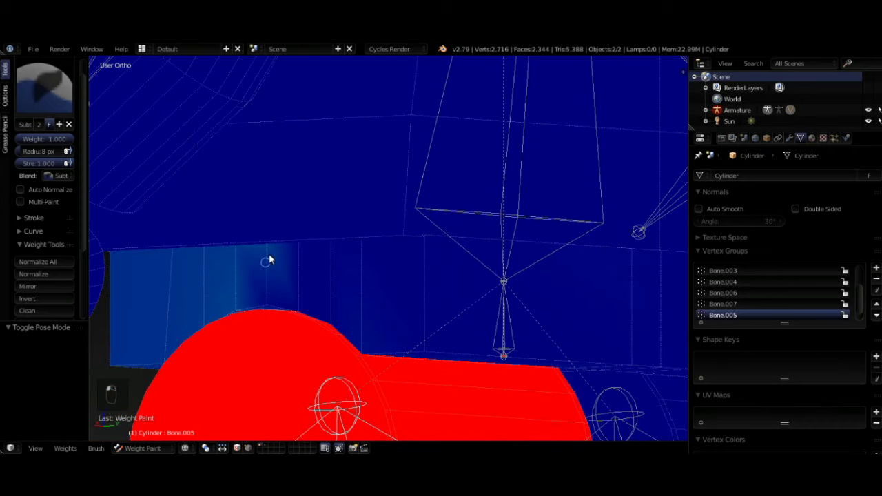
left_click(267, 242)
left_click(237, 311)
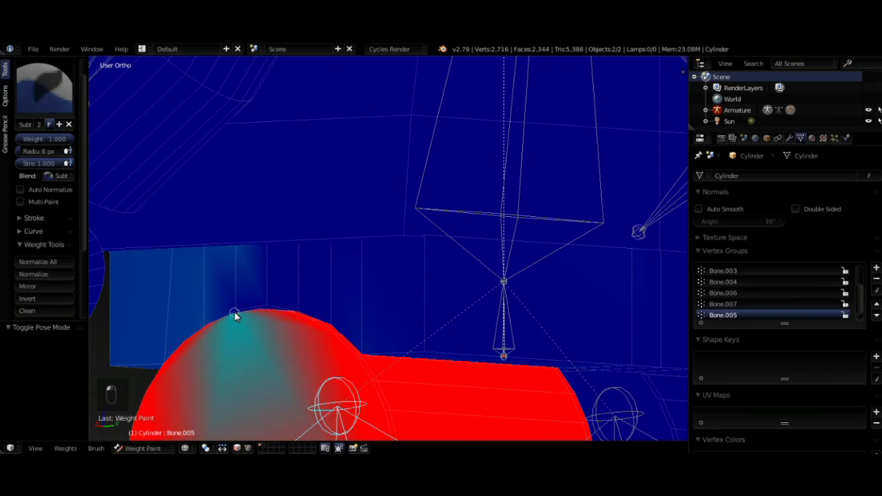
Repaint full Bone.005 weight onto the top of the leg's rounded side with the Add brush
mouse_move(238, 316)
middle_mouse_down()
mouse_move(259, 365)
mouse_move(147, 331)
middle_mouse_up()
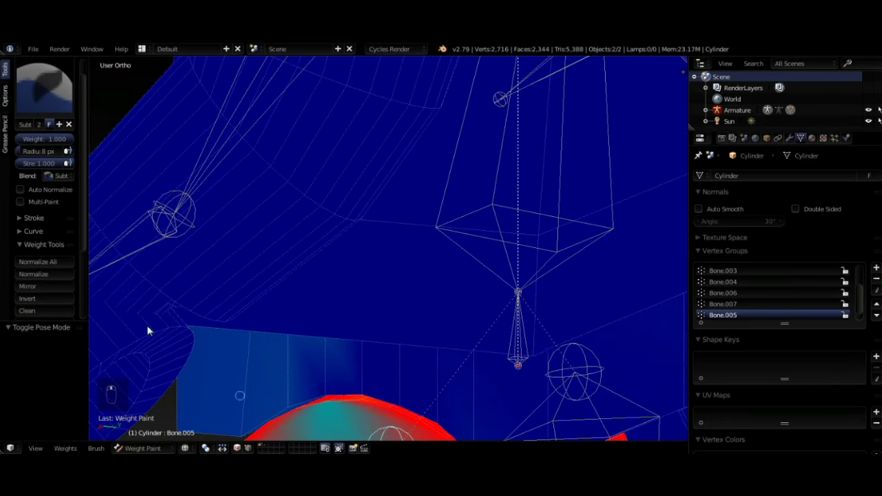
left_click(45, 66)
left_click(41, 148)
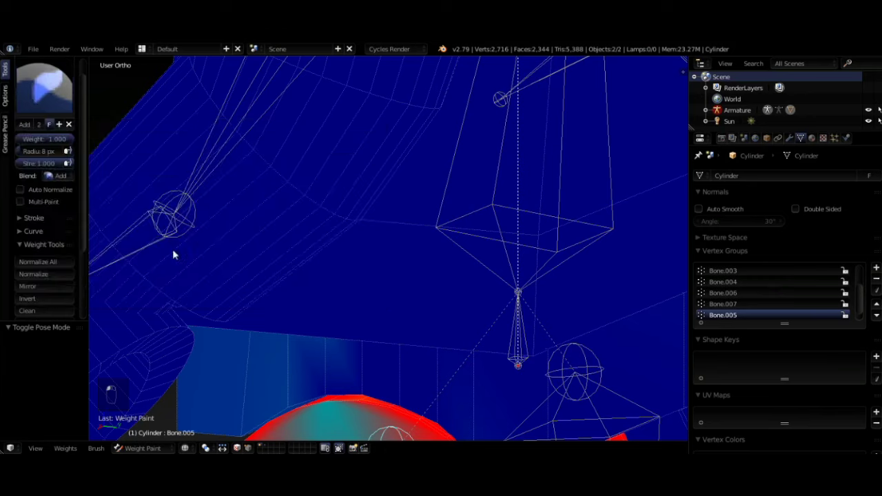
left_click(328, 402)
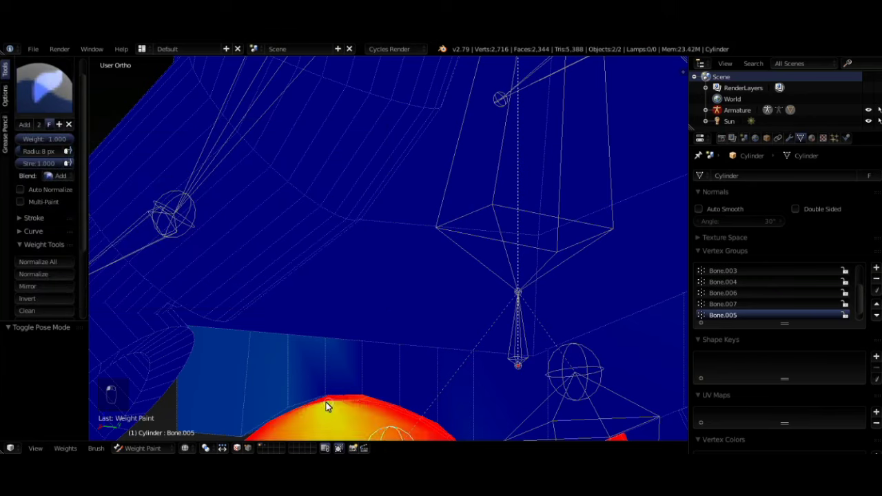
left_click(329, 403)
Subtract the remaining Bone.005 weight from the front section of the hip block's side, up to its front corner
middle_click_drag(264, 295, 245, 333)
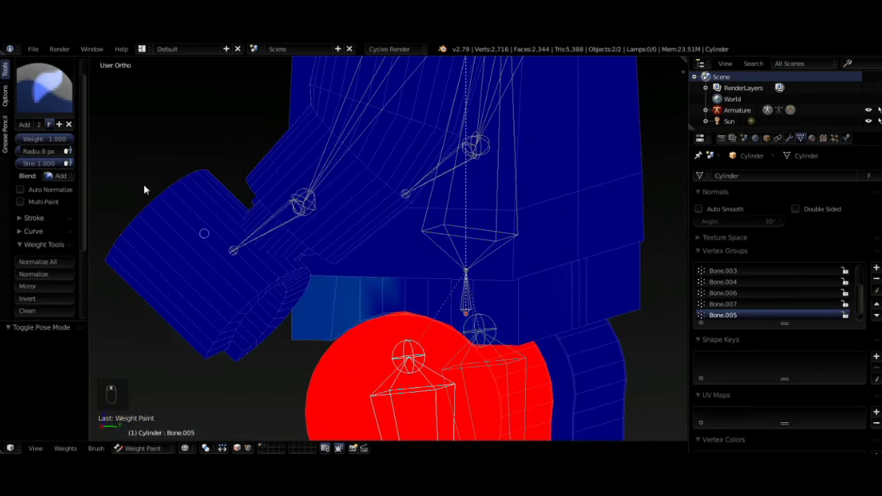
left_click(46, 76)
left_click(358, 156)
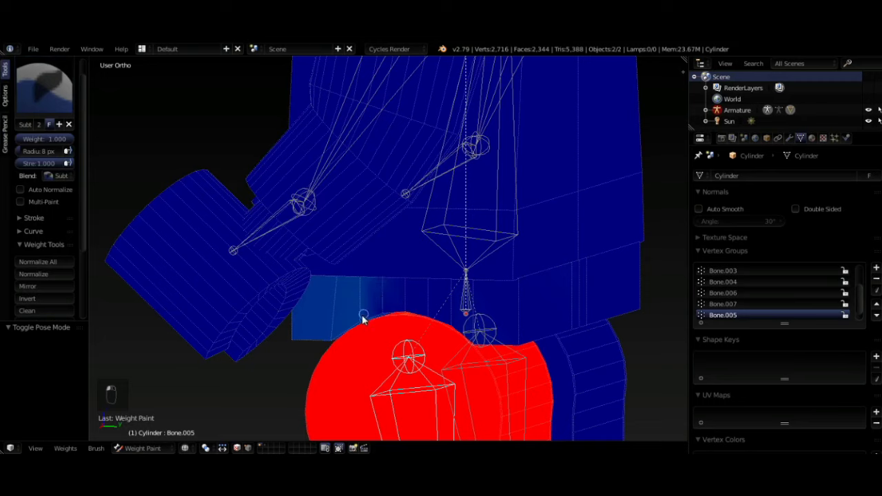
left_click(360, 277)
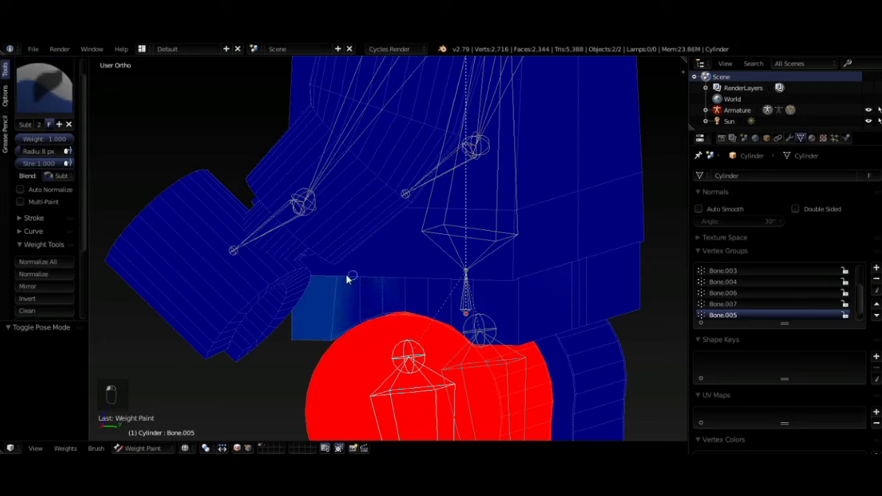
left_click(330, 340)
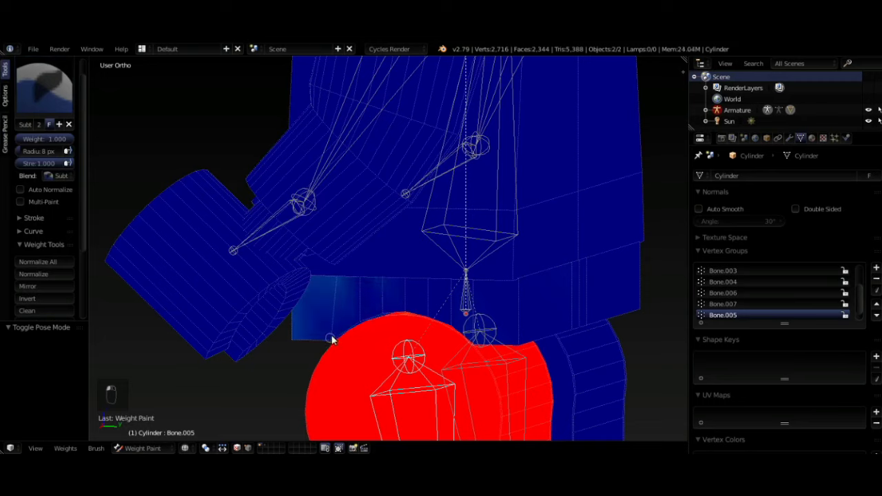
left_click(337, 277)
left_click(295, 338)
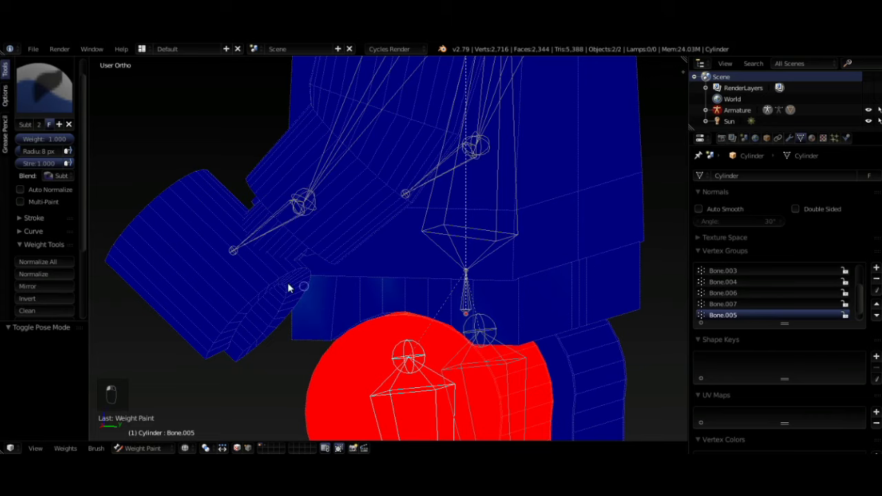
scroll(339, 297, "down", 5)
middle_click_drag(358, 293, 460, 243)
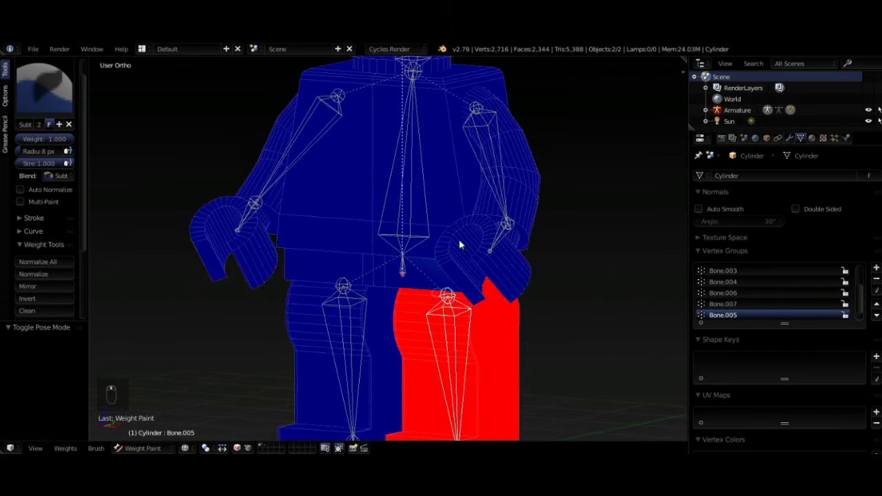
Select the Bone.003 arm bone for weight painting and set the Subtract brush radius to 14 px
right_click(488, 148)
middle_click_drag(481, 188, 470, 110)
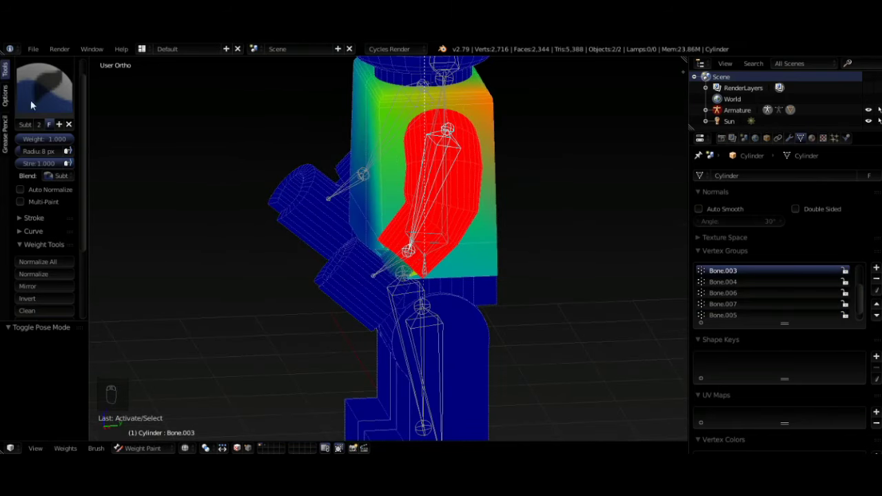
left_click(42, 152)
left_click(129, 141)
left_click_drag(31, 152, 36, 152)
scroll(462, 124, "down", 1)
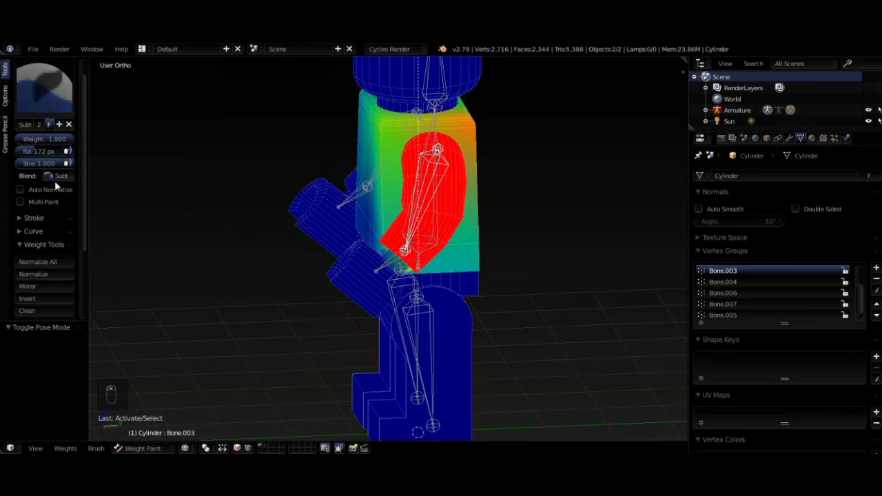
left_click_drag(24, 151, 58, 150)
Subtract Bone.003 weight from the torso's upper and lower corners beside the weighted arm, on both front and back
left_click_drag(378, 131, 370, 109)
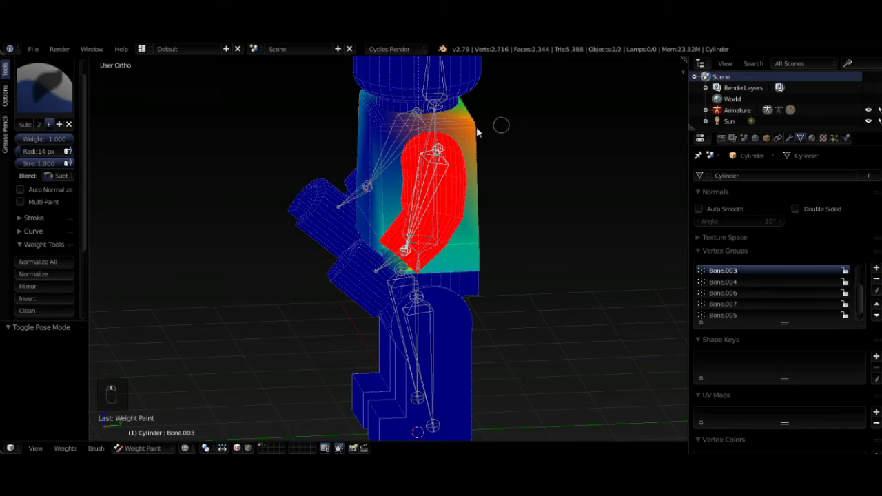
middle_click_drag(477, 129, 445, 146)
mouse_move(442, 143)
left_mouse_down()
mouse_move(427, 120)
mouse_move(456, 123)
left_mouse_up()
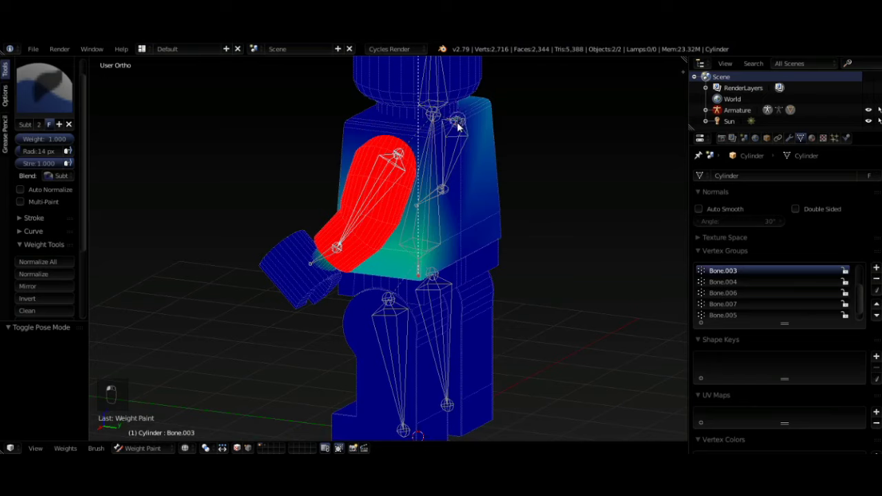
left_click(419, 279)
left_click_drag(423, 274, 420, 244)
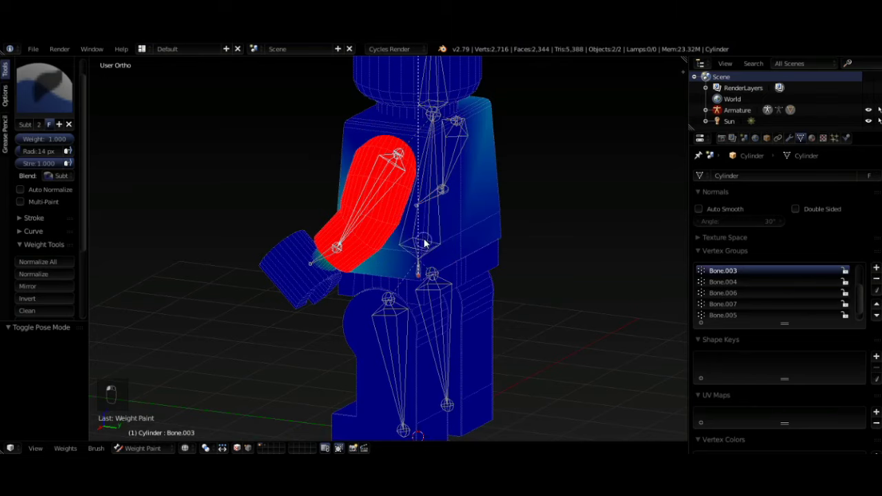
mouse_move(407, 262)
middle_mouse_down()
mouse_move(465, 236)
mouse_move(558, 232)
mouse_move(614, 272)
middle_mouse_up()
mouse_move(472, 247)
left_mouse_down()
mouse_move(462, 227)
mouse_move(472, 219)
mouse_move(464, 219)
left_mouse_up()
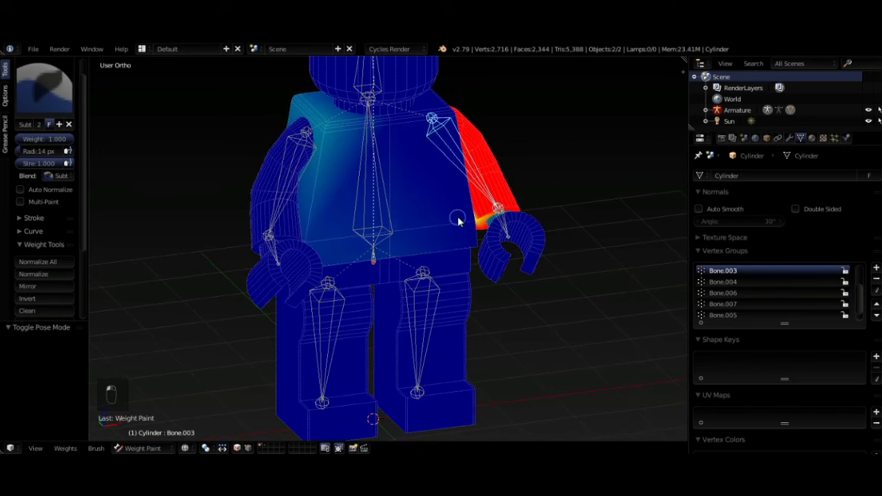
Restore full Bone.003 weight on the arm's lower inner edge near the hand using the Add brush
scroll(430, 222, "down", 1)
mouse_move(429, 222)
middle_mouse_down()
mouse_move(398, 221)
mouse_move(446, 222)
middle_mouse_up()
scroll(447, 221, "up", 1)
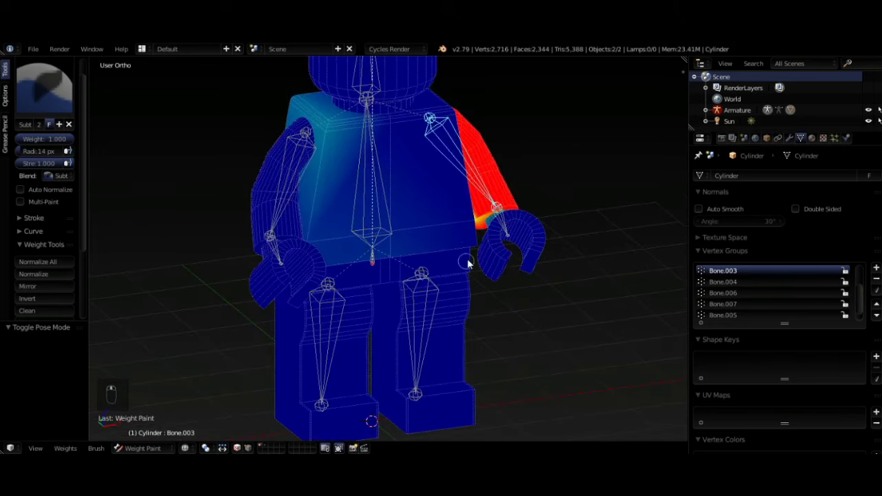
scroll(468, 261, "up", 3)
scroll(569, 231, "up", 2)
middle_click_drag(570, 236, 531, 233)
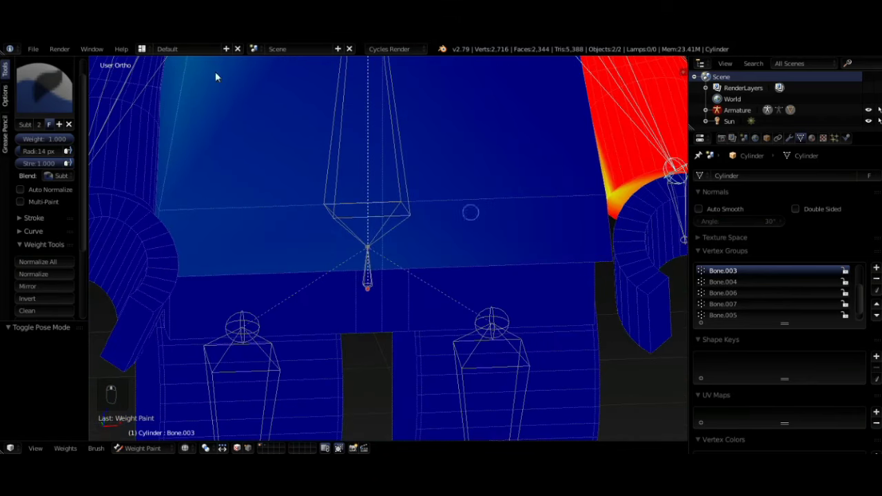
left_click(39, 101)
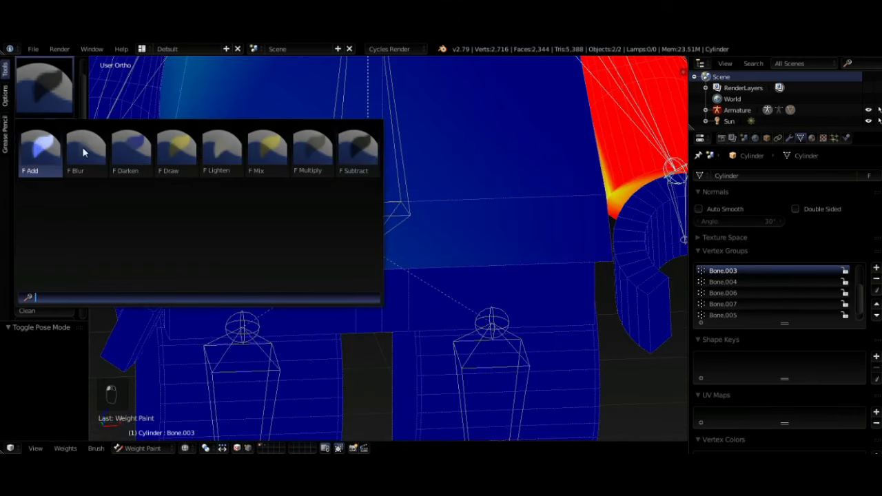
left_click(42, 148)
left_click_drag(615, 195, 625, 198)
middle_click_drag(625, 198, 615, 207)
left_click(619, 203)
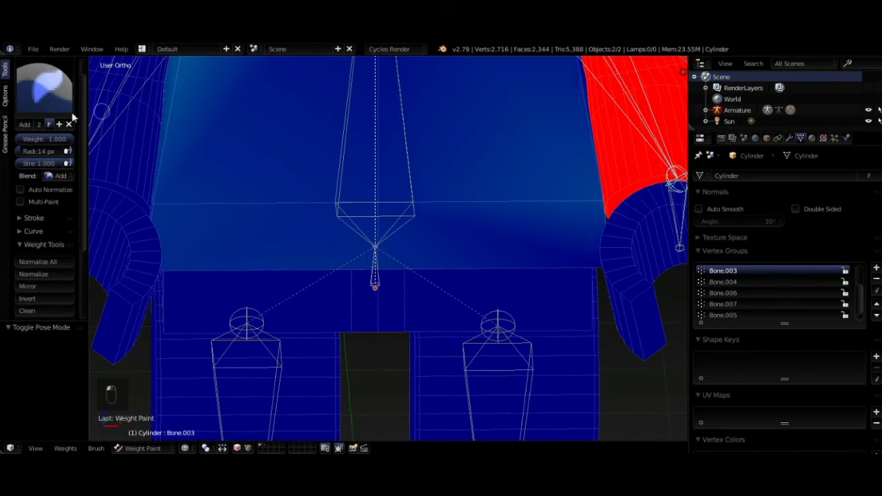
Subtract Bone.003 weight from the torso's front edge right beside the arm with a 1 px Subtract brush
left_click(45, 88)
left_click(358, 148)
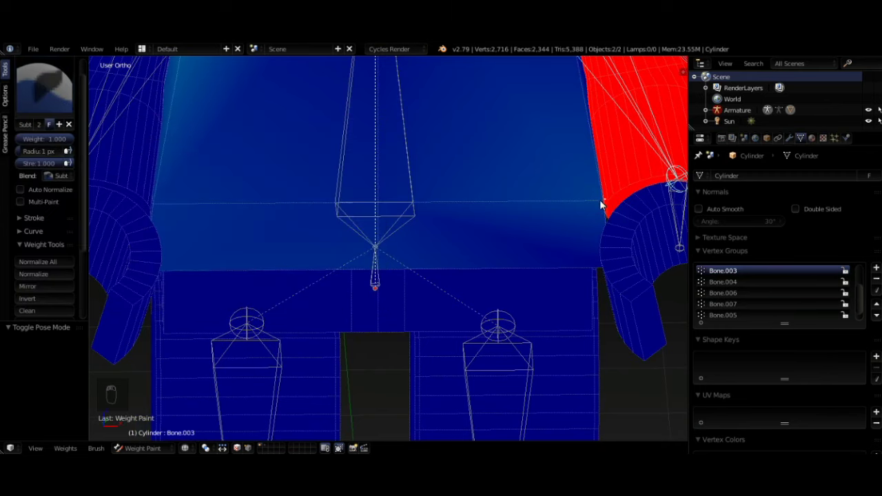
middle_click_drag(597, 205, 568, 210)
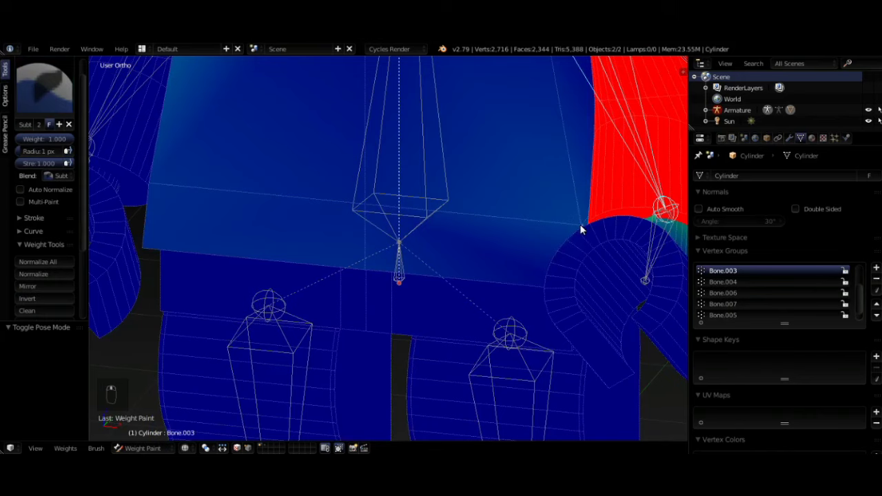
middle_click_drag(572, 225, 571, 220)
scroll(81, 175, "down", 2)
scroll(147, 158, "up", 3)
scroll(400, 162, "down", 10)
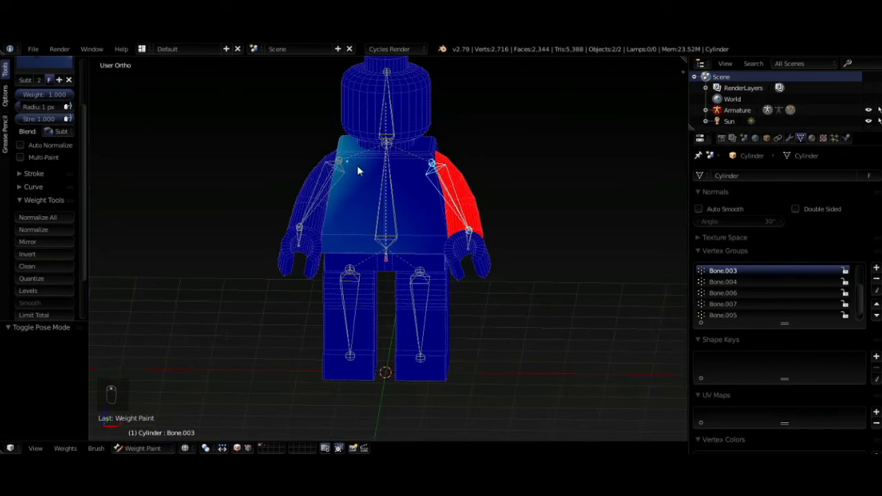
Enlarge the Subtract brush to 67 px and erase the remaining Bone.003 weight from the torso's opposite shoulder, front and lower back
middle_click_drag(357, 167, 381, 195)
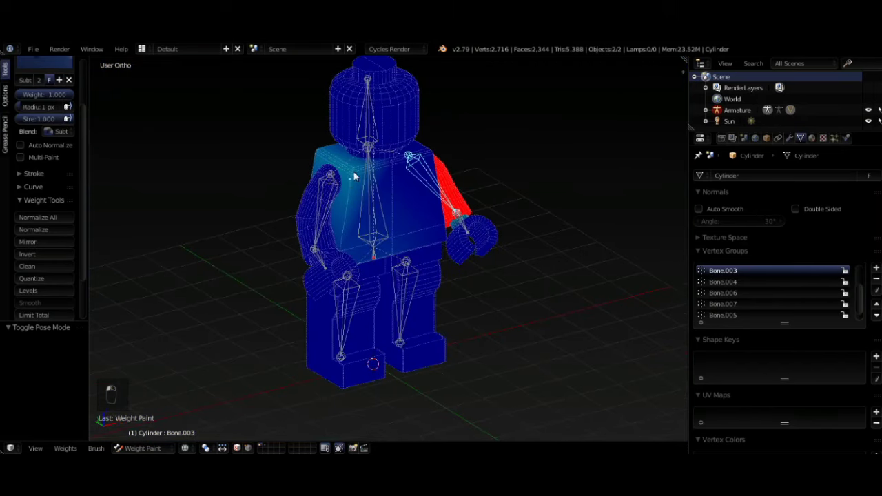
left_click_drag(353, 177, 355, 174)
scroll(68, 161, "up", 3)
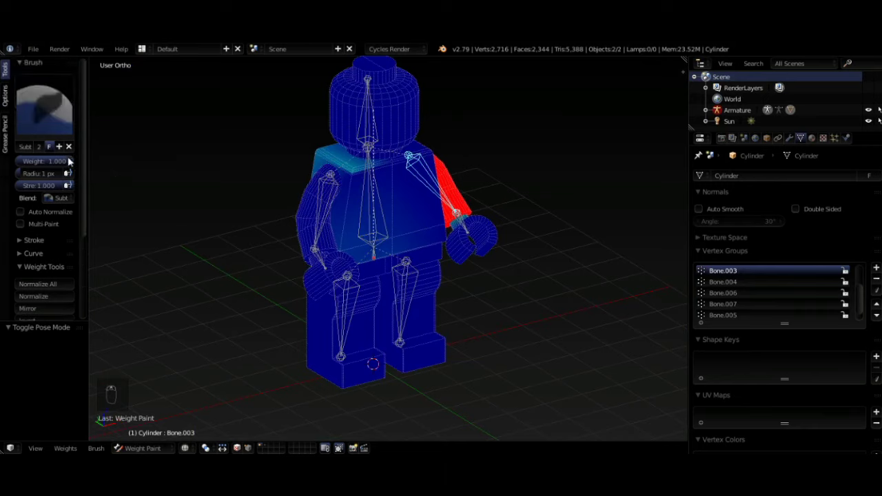
left_click(40, 173)
key("Return")
left_click_drag(26, 174, 27, 175)
mouse_move(303, 182)
left_mouse_down()
mouse_move(337, 202)
mouse_move(331, 248)
mouse_move(332, 179)
left_mouse_up()
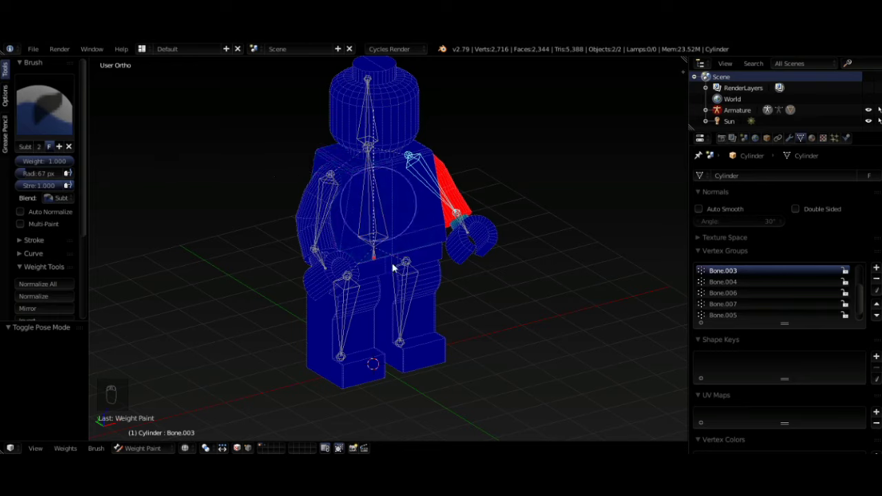
mouse_move(349, 232)
middle_mouse_down()
mouse_move(573, 199)
mouse_move(506, 209)
mouse_move(329, 173)
mouse_move(557, 185)
mouse_move(530, 193)
middle_mouse_up()
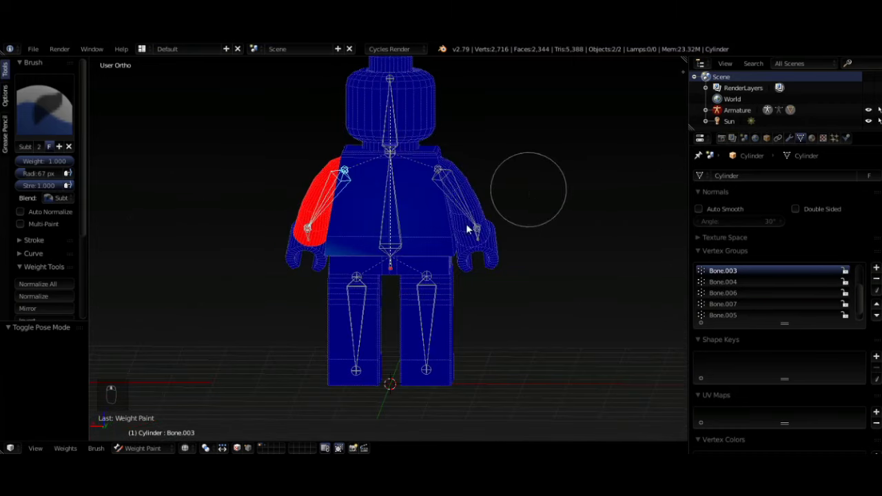
mouse_move(422, 252)
middle_mouse_down()
mouse_move(557, 229)
mouse_move(492, 230)
middle_mouse_up()
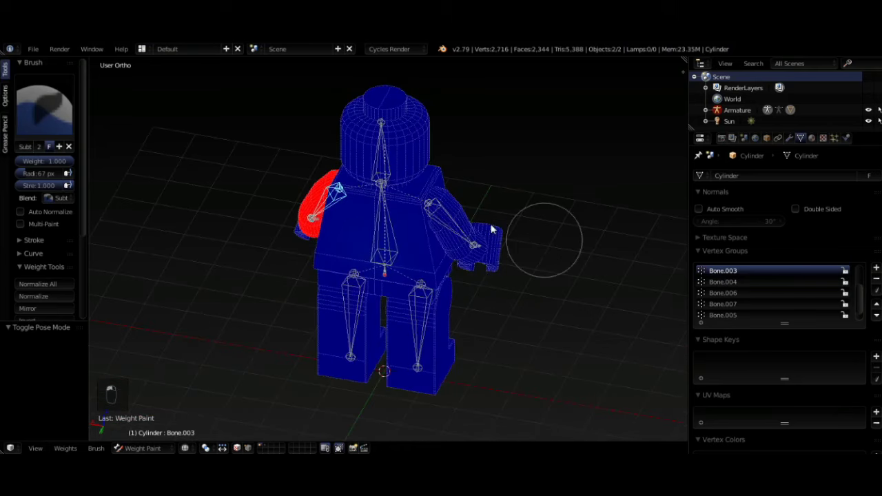
Select the Bone.006 arm bone and subtract its weight from the torso's upper back and opposite shoulder
right_click(453, 222)
left_click_drag(384, 218, 387, 197)
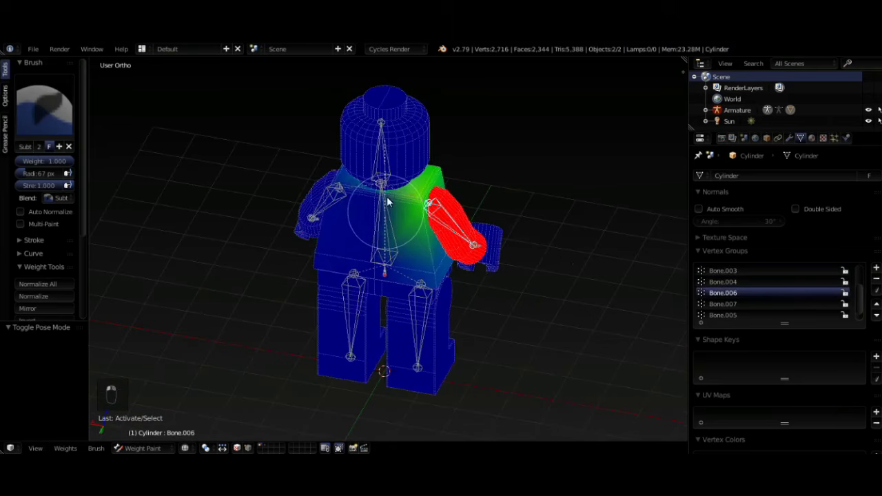
left_click_drag(338, 164, 339, 162)
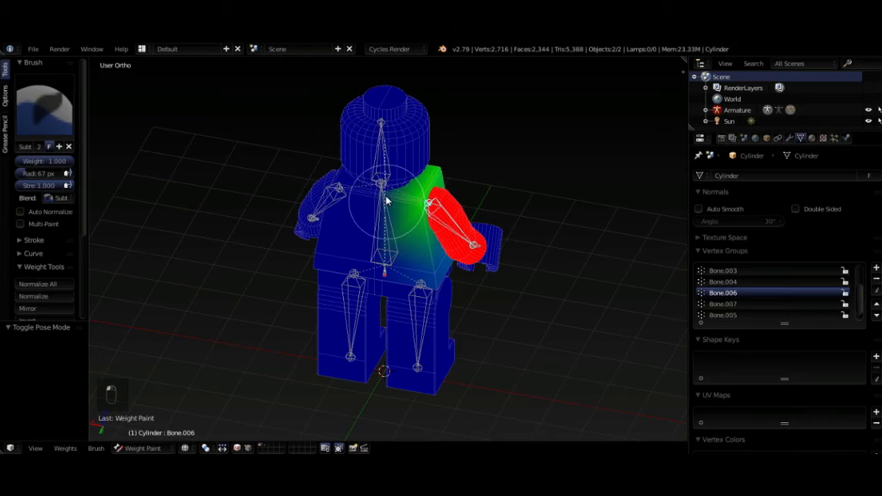
Set the Subtract brush radius to 14 px and erase Bone.006 weight from the torso's front shoulder corner beside the arm
scroll(469, 155, "down", 3)
middle_click_drag(492, 165, 351, 165)
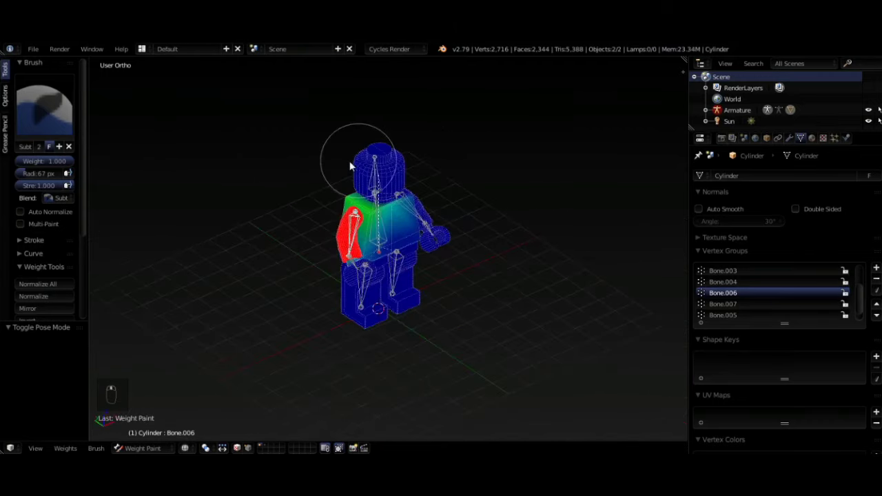
scroll(321, 191, "up", 3)
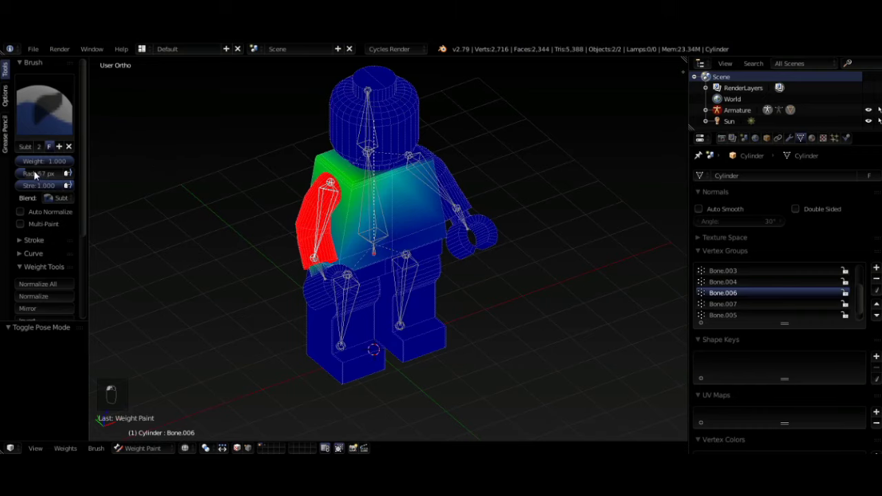
left_click_drag(42, 176, 43, 176)
scroll(250, 178, "up", 5)
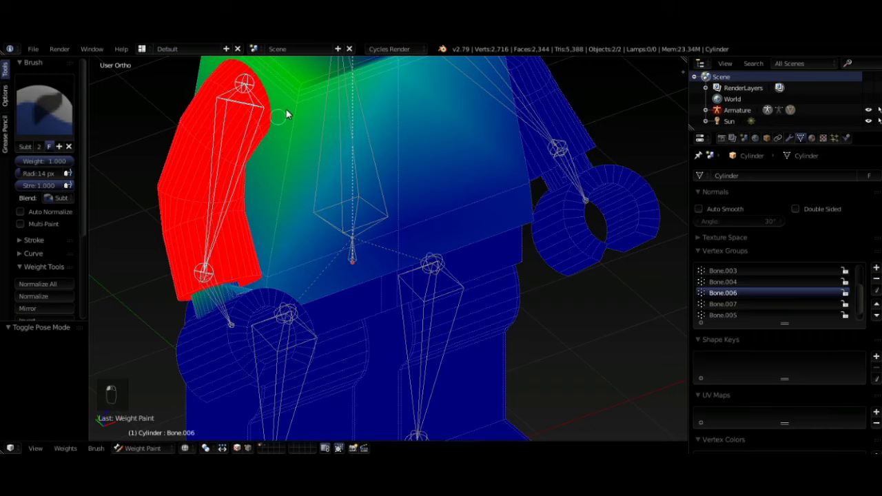
mouse_move(291, 108)
left_mouse_down()
mouse_move(299, 83)
mouse_move(298, 99)
left_mouse_up()
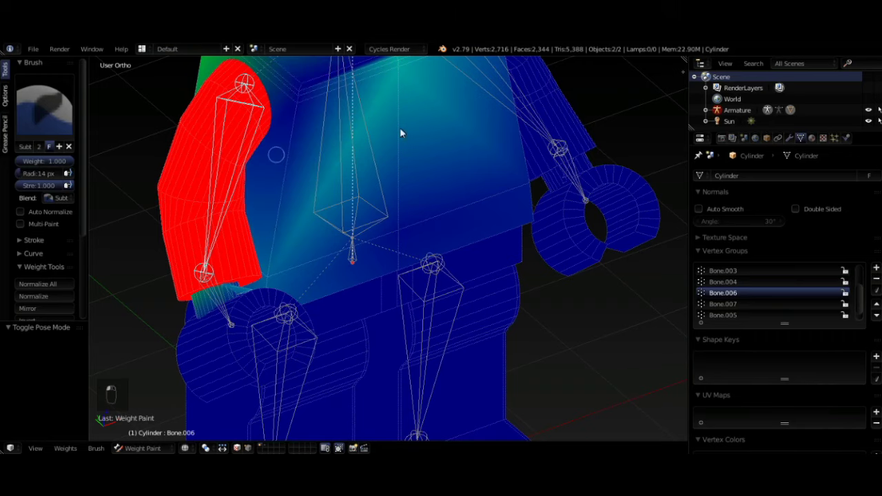
Subtract Bone.006 weight across the torso's front, covering the chest, the lower corners and the opposite side's edge
scroll(402, 123, "down", 3)
left_click_drag(402, 126, 396, 161)
mouse_move(396, 145)
middle_mouse_down()
mouse_move(386, 172)
mouse_move(370, 167)
middle_mouse_up()
left_click(340, 272)
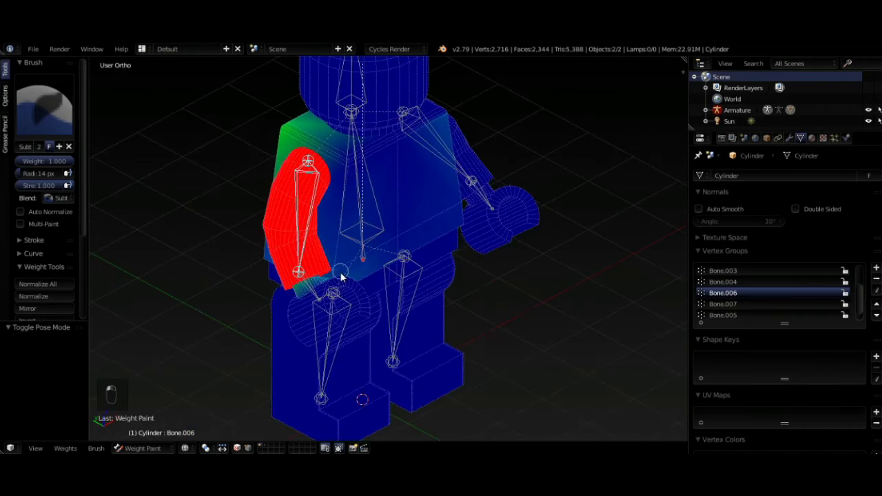
left_click(341, 272)
middle_click_drag(351, 277, 264, 269)
middle_click_drag(337, 248, 378, 248)
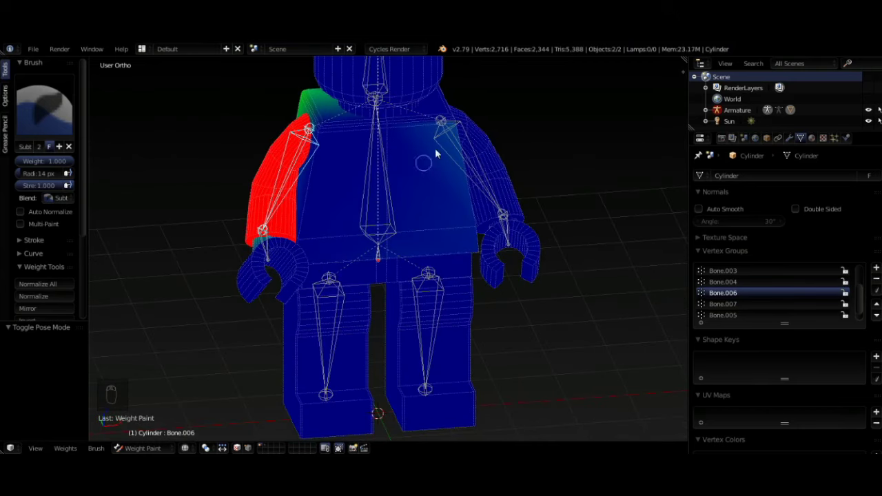
mouse_move(461, 125)
left_mouse_down()
mouse_move(447, 141)
mouse_move(489, 258)
left_mouse_up()
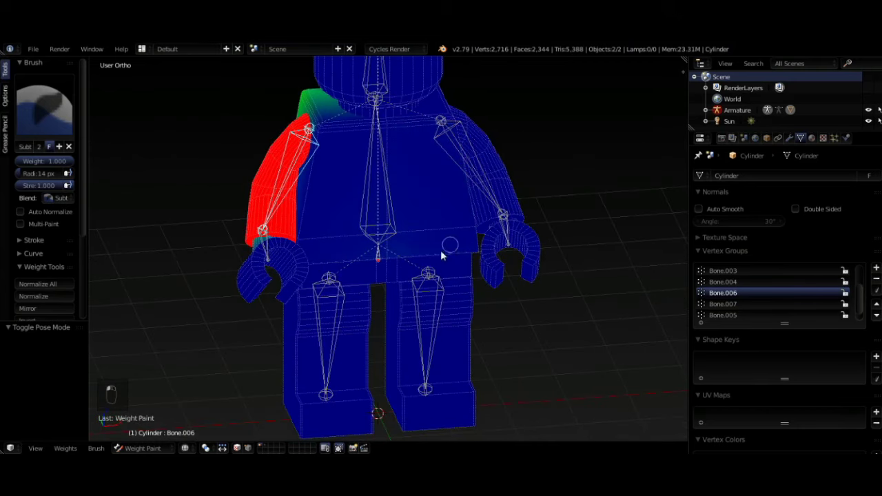
Subtract the remaining Bone.006 weight from the torso's back, from the shoulder down to the lower edge
middle_click_drag(389, 108, 494, 228)
left_click_drag(382, 183, 368, 250)
left_click_drag(370, 315, 377, 336)
middle_click_drag(386, 265, 494, 235)
Select the Bone.001 torso bone and paint its weight up along one side of the torso's back with the Add brush
right_click(405, 237)
mouse_move(405, 237)
middle_mouse_down()
mouse_move(472, 199)
mouse_move(552, 209)
mouse_move(259, 182)
middle_mouse_up()
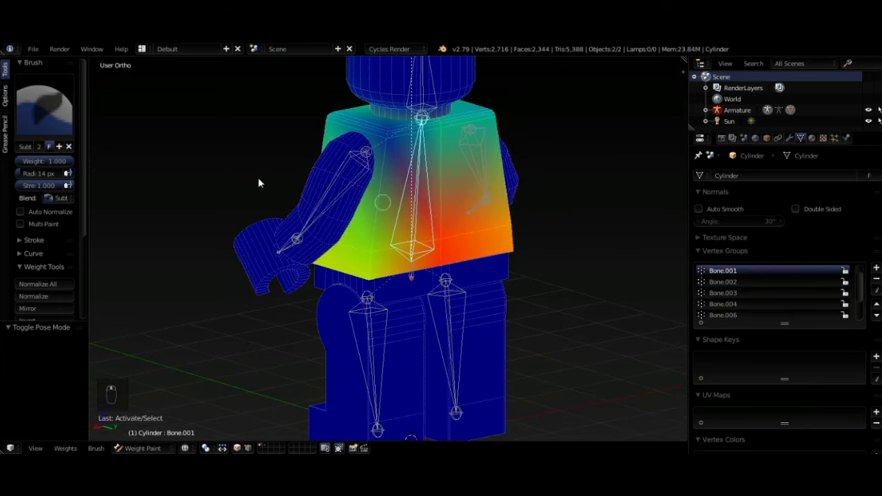
left_click(45, 137)
left_click(38, 173)
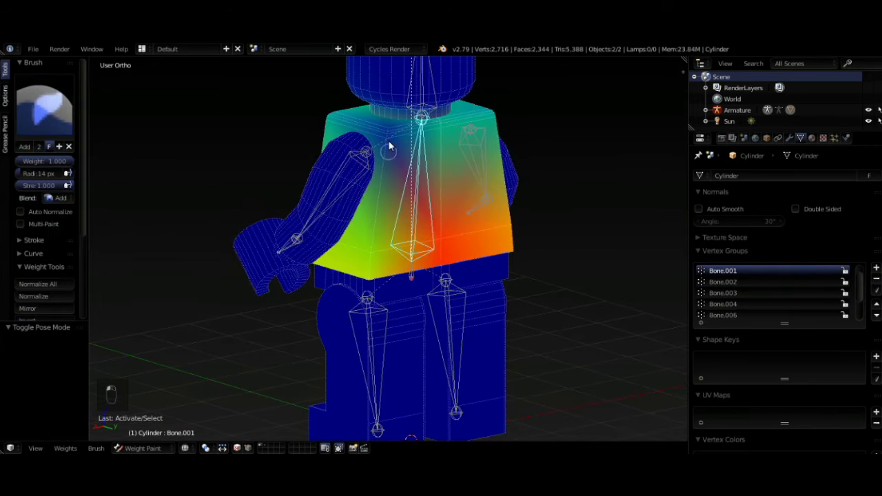
mouse_move(384, 149)
left_mouse_down()
mouse_move(395, 127)
mouse_move(433, 121)
left_mouse_up()
middle_click_drag(456, 131, 380, 195)
mouse_move(359, 243)
left_mouse_down()
mouse_move(354, 277)
mouse_move(372, 277)
left_mouse_up()
Erase the stray Bone.001 weight from the hip block's upper rear corner with the Subtract brush
middle_click_drag(433, 237, 422, 181)
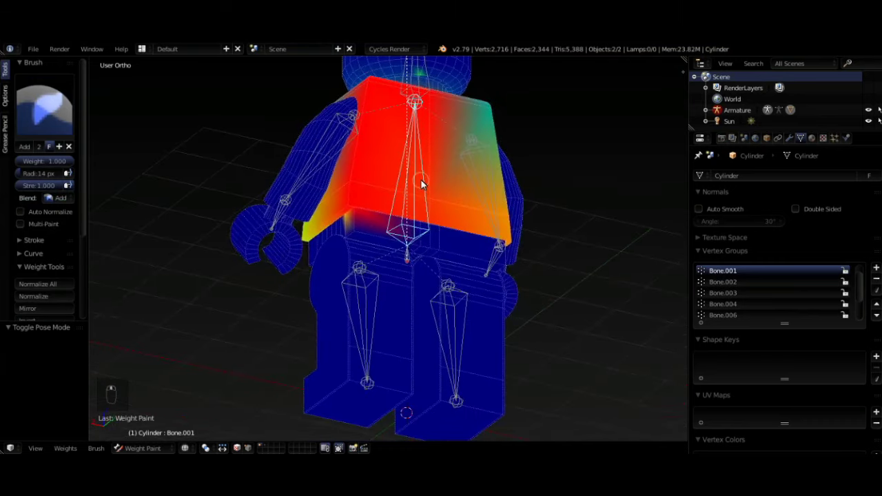
scroll(422, 183, "up", 6)
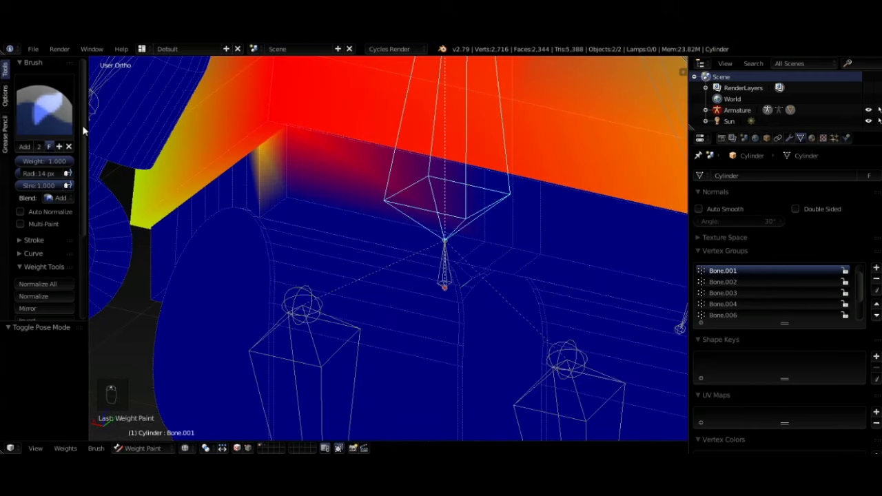
left_click(65, 124)
left_click(368, 169)
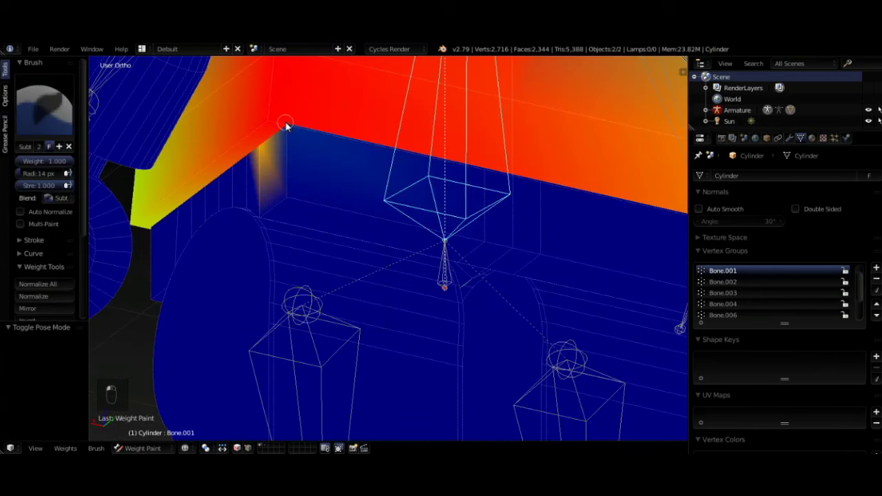
left_click(288, 125)
left_click(262, 144)
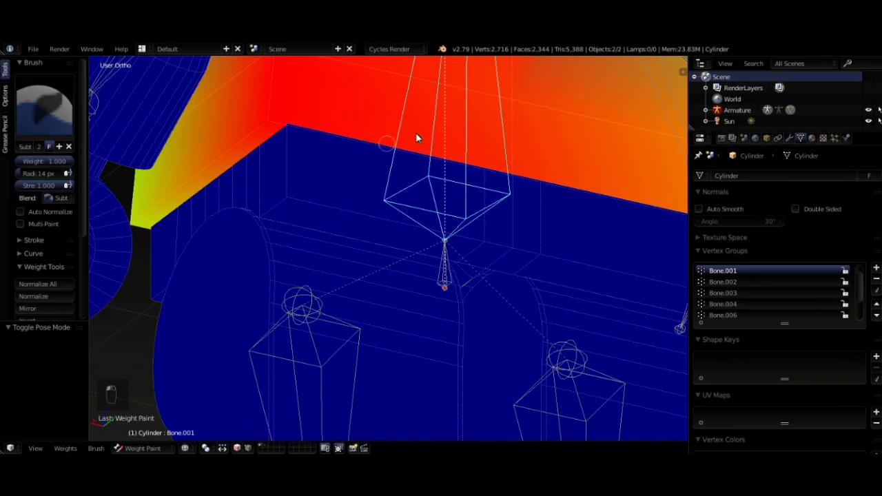
Switch to the Add brush and paint Bone.001 weight onto the torso's upper back toward the unfinished shoulder
scroll(441, 124, "down", 3)
middle_click_drag(467, 111, 399, 150)
middle_click_drag(453, 142, 402, 150)
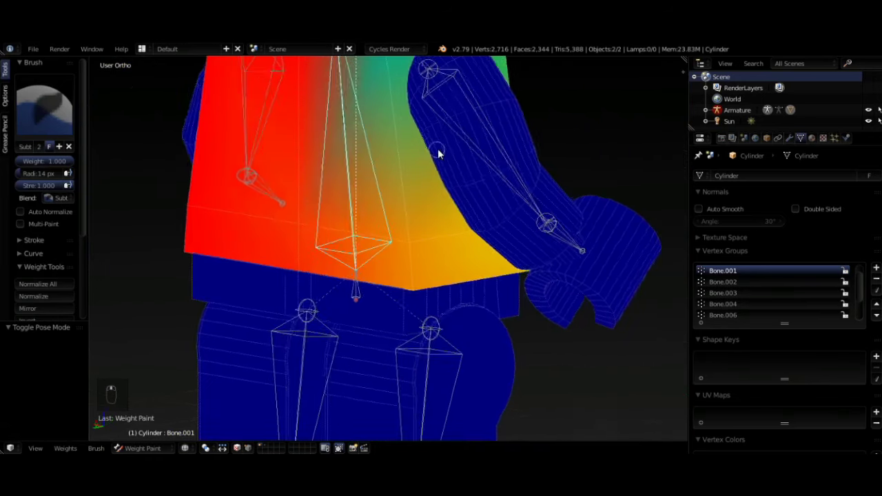
scroll(438, 148, "down", 3)
left_click(62, 128)
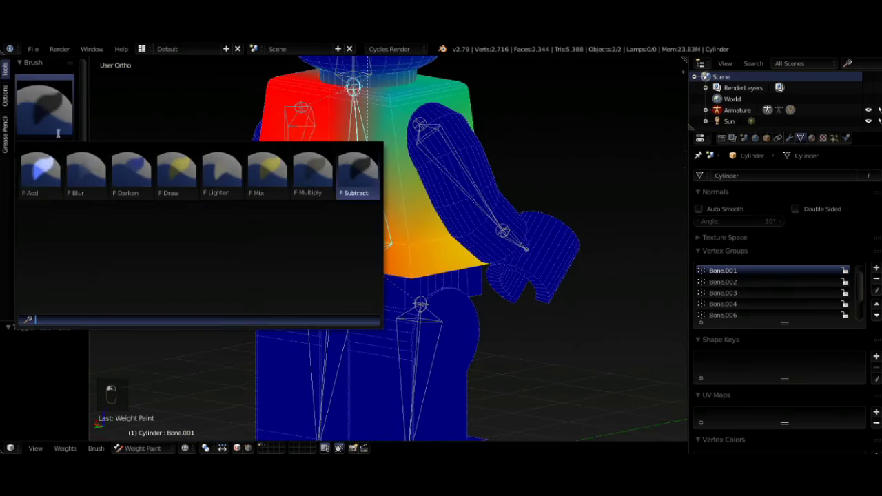
left_click(42, 172)
left_click(384, 119)
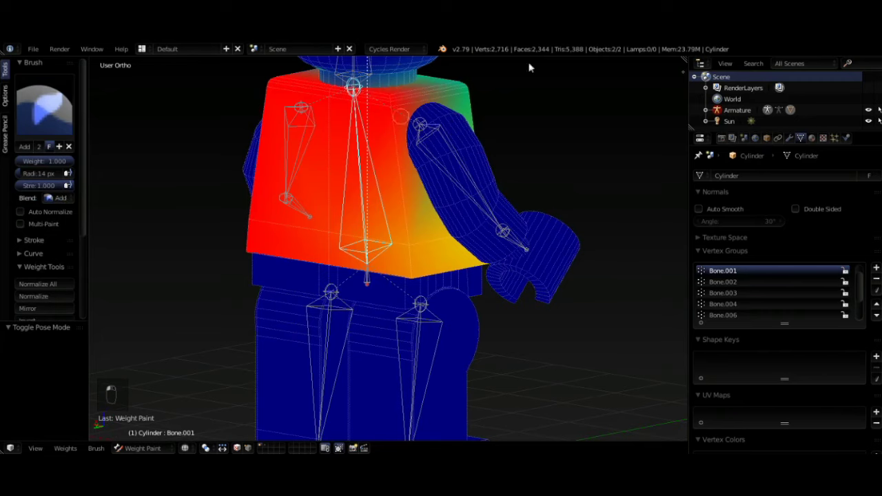
Paint Bone.001 weight across the upper chest and over the far front shoulder corner of the torso
mouse_move(435, 68)
middle_mouse_down()
mouse_move(434, 98)
mouse_move(352, 115)
middle_mouse_up()
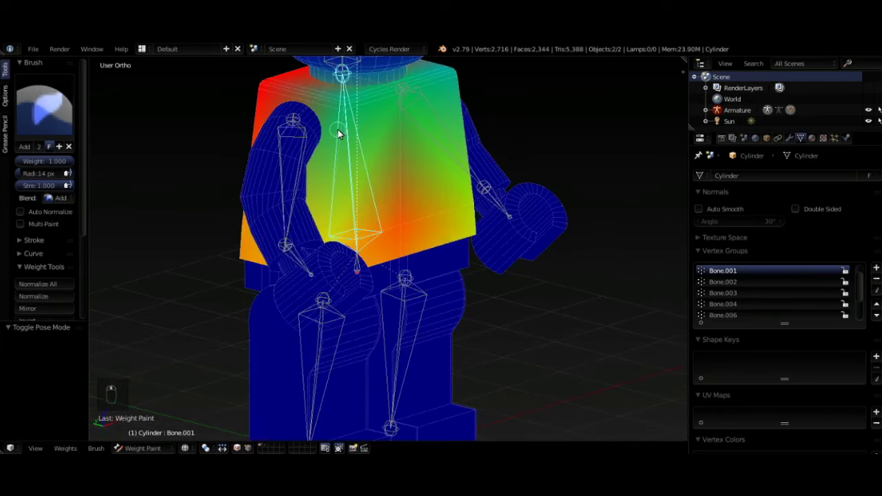
left_click(338, 97)
left_click(402, 100)
left_click(407, 89)
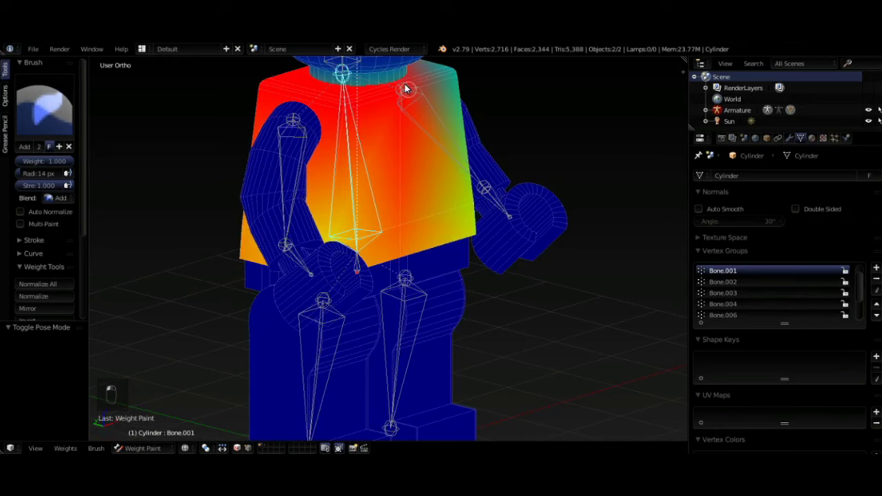
left_click(450, 75)
left_click(435, 65)
Examine the Bone.001 weights over the torso's front and around the neck
middle_click_drag(493, 79, 454, 70)
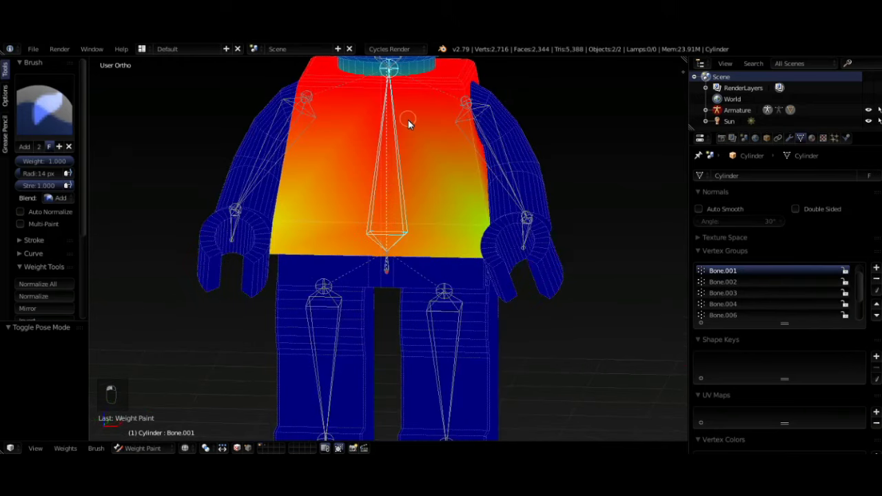
middle_click_drag(408, 120, 468, 148)
scroll(490, 114, "down", 3)
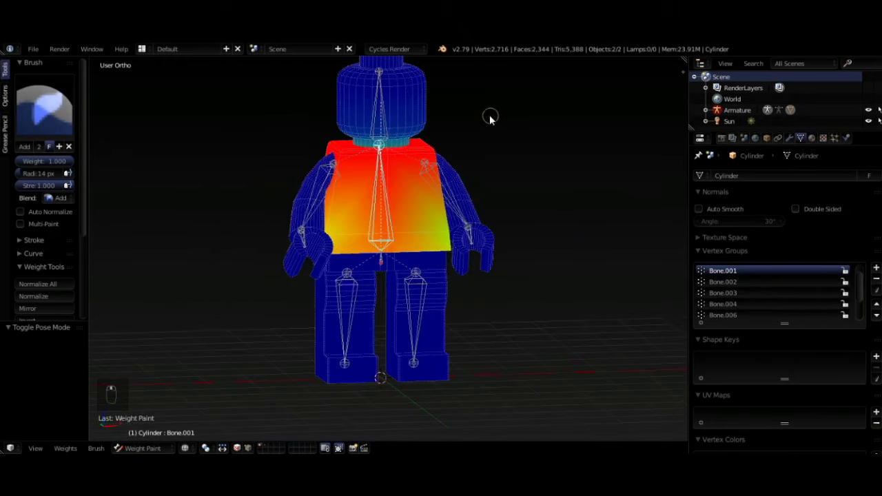
mouse_move(490, 118)
middle_mouse_down()
mouse_move(449, 136)
mouse_move(483, 123)
mouse_move(475, 124)
middle_mouse_up()
scroll(475, 124, "up", 3)
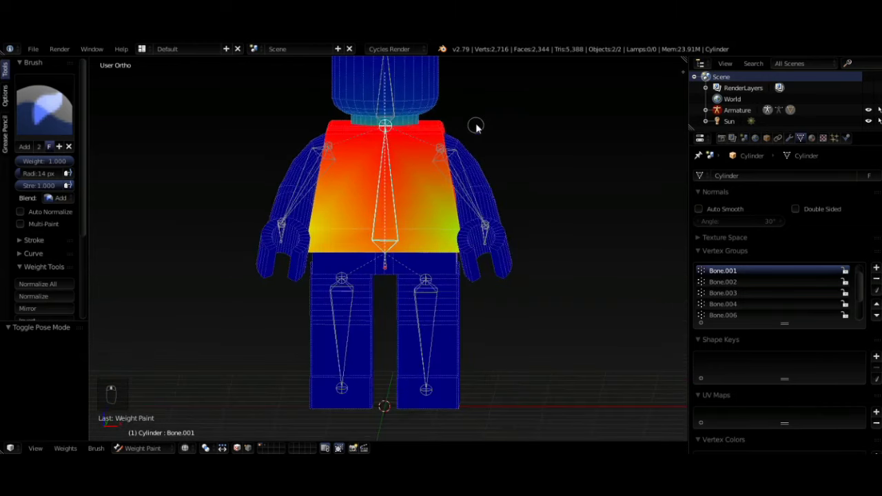
scroll(465, 110, "up", 4)
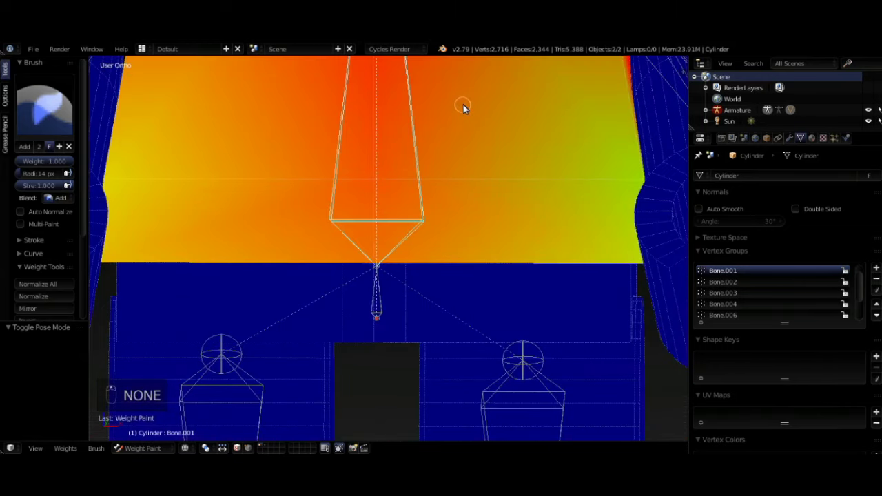
scroll(463, 109, "up", 5)
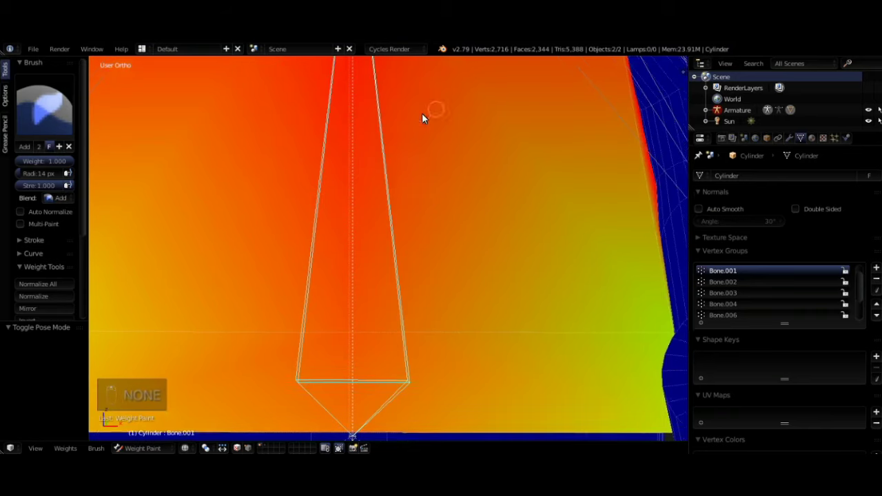
scroll(424, 125, "down", 3)
scroll(424, 126, "up", 1, "shift")
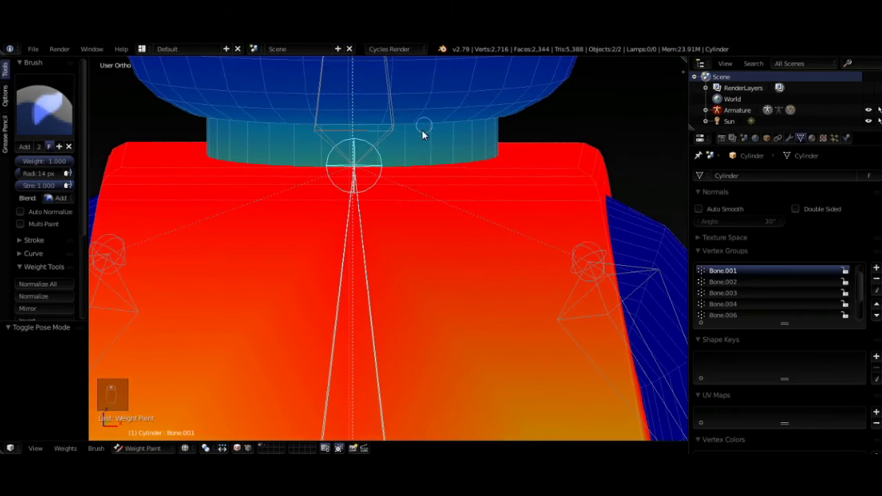
scroll(423, 136, "up", 3)
scroll(423, 137, "up", 2, "shift")
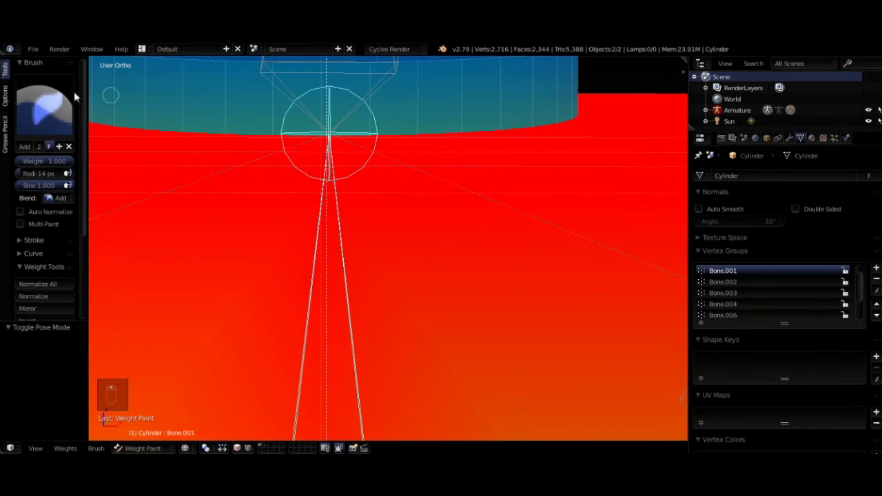
Switch to the Subtract brush and check the Bone.001 weights around the neck and the torso's back
left_click(19, 121)
left_click(365, 187)
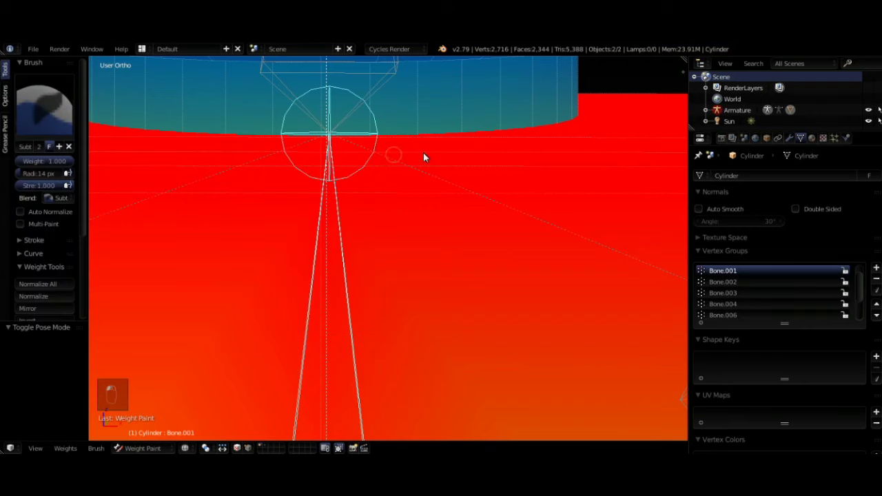
scroll(479, 142, "down", 5)
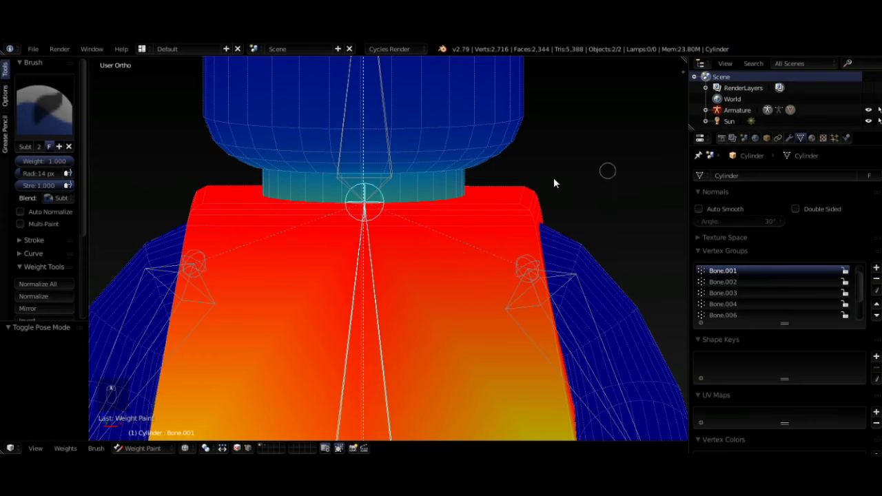
middle_click_drag(599, 174, 425, 174)
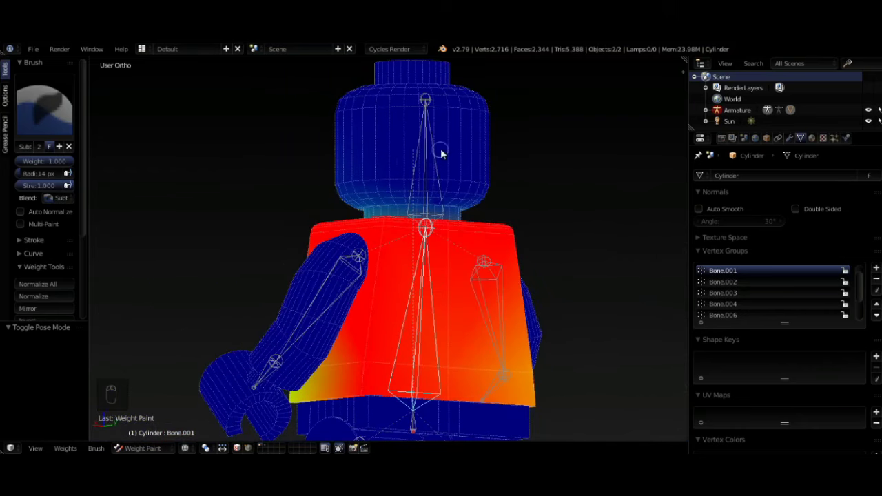
middle_click_drag(476, 164, 537, 182)
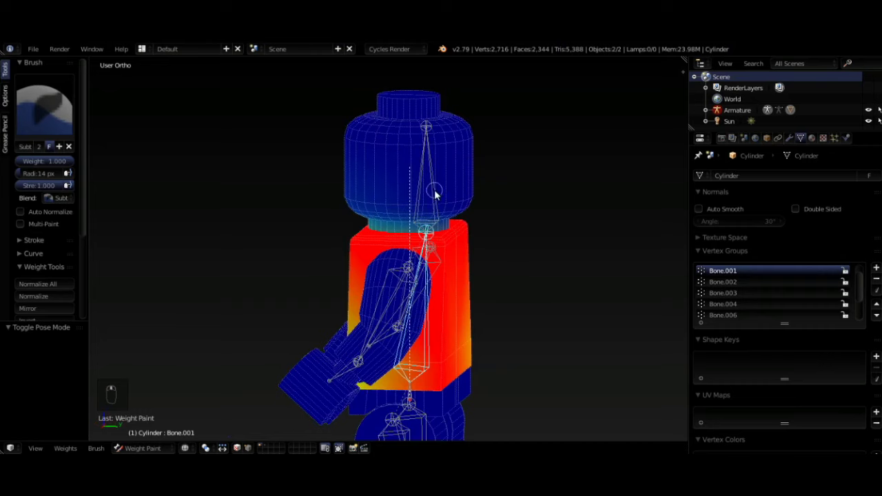
Check the weights of the Bone.002 head bone and the small hip bone
right_click(435, 194)
middle_click_drag(449, 186, 370, 249)
scroll(542, 139, "down", 4)
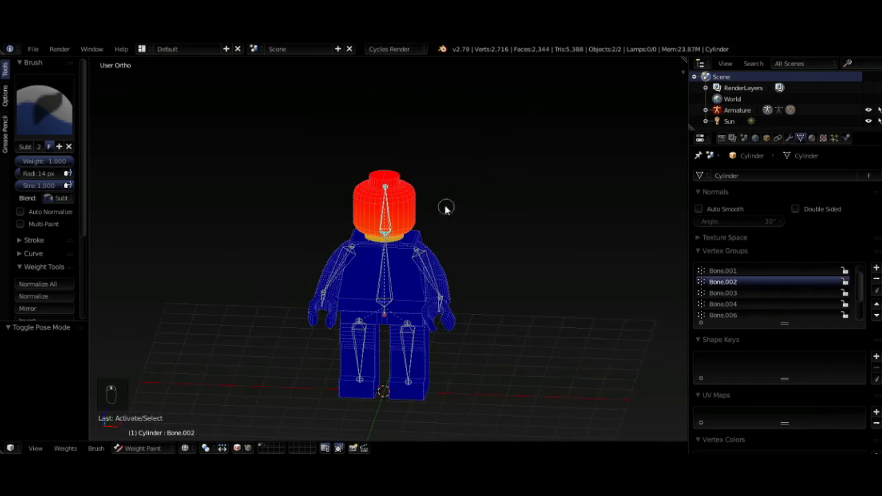
scroll(429, 310, "up", 4)
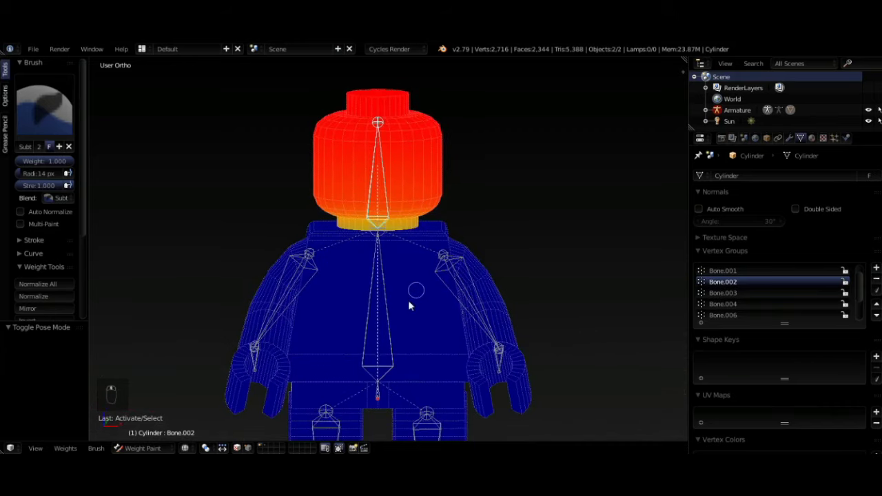
scroll(431, 297, "down", 3)
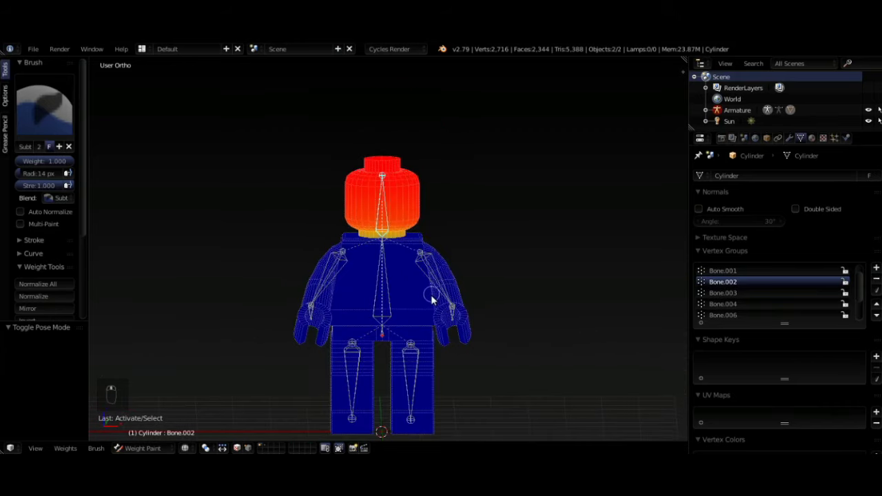
right_click(385, 334)
middle_click_drag(456, 332, 350, 287)
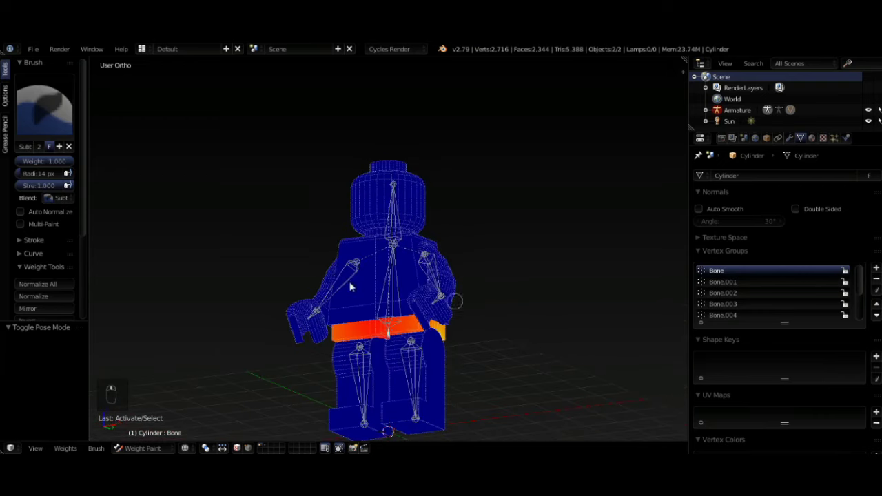
Check the weights of both hand bones and the Bone.003 arm bone
right_click(315, 315)
middle_click_drag(383, 314, 396, 302)
right_click(428, 282)
right_click(428, 313)
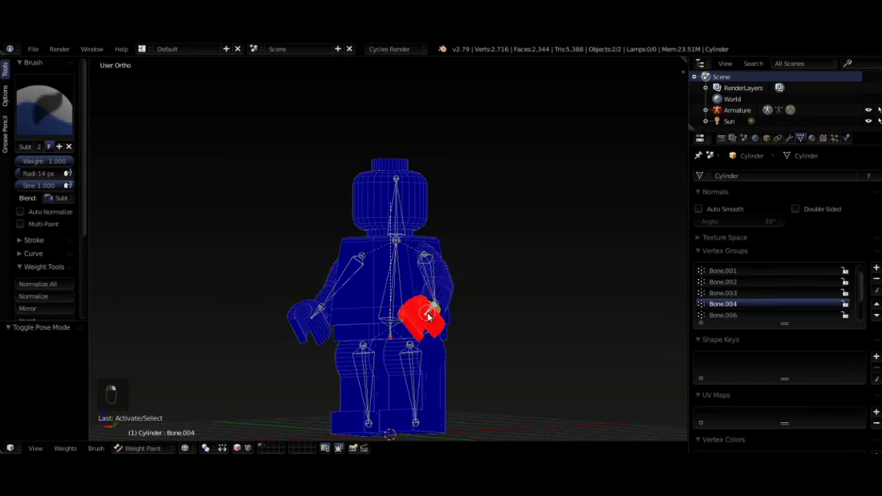
middle_click_drag(453, 319, 488, 307)
right_click(318, 302)
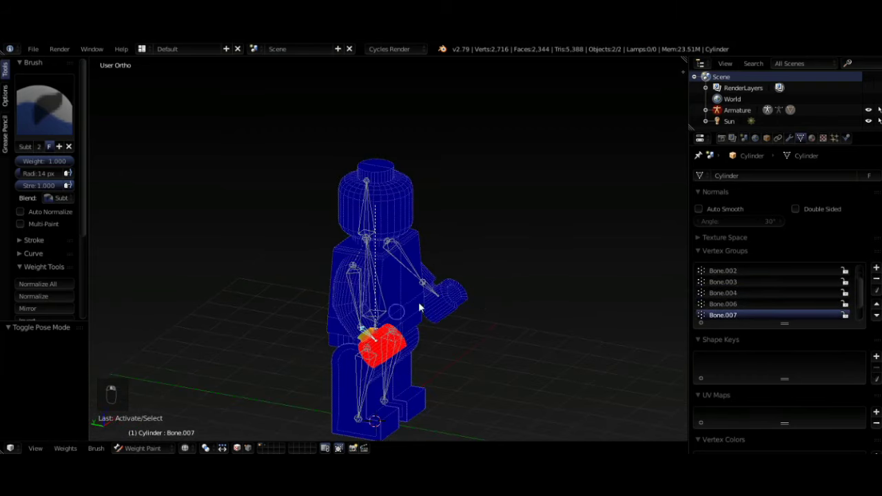
scroll(419, 306, "down", 3)
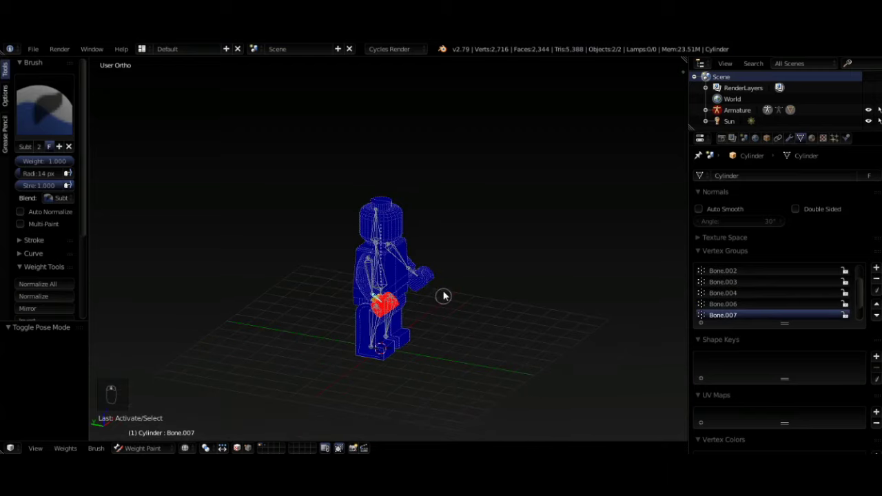
Switch the mesh from Weight Paint to Object Mode and select the armature's Bone.001 for posing
left_click(162, 451)
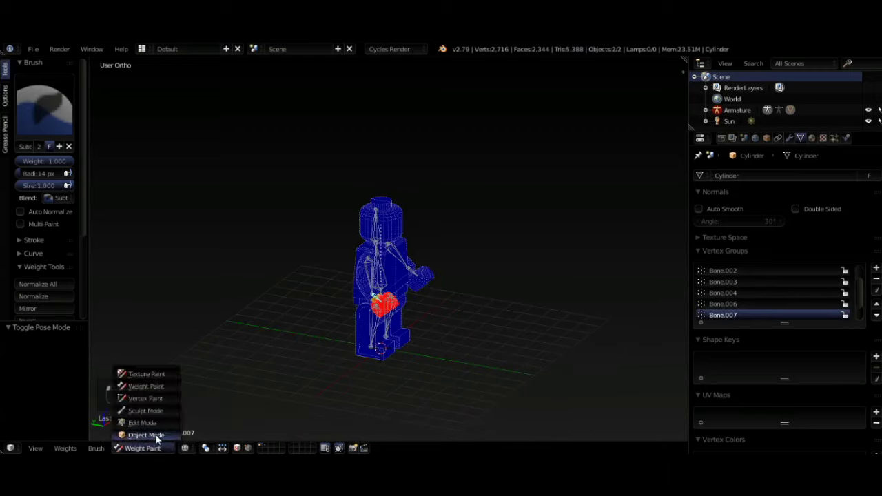
left_click(157, 439)
middle_click_drag(387, 374, 270, 375)
left_click(179, 450)
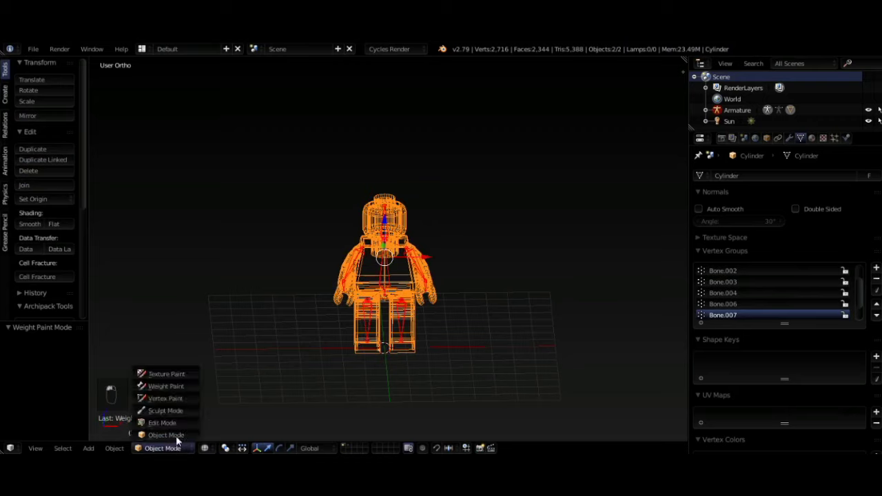
right_click(398, 287)
left_click(157, 449)
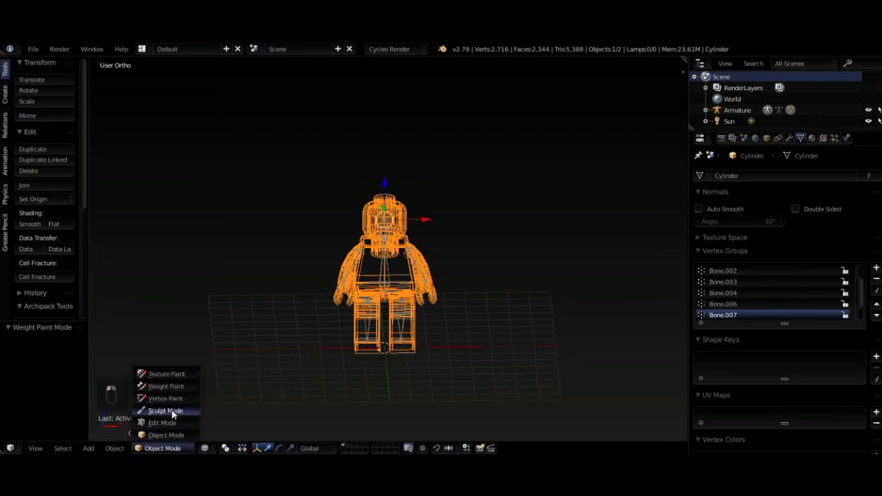
right_click(388, 270)
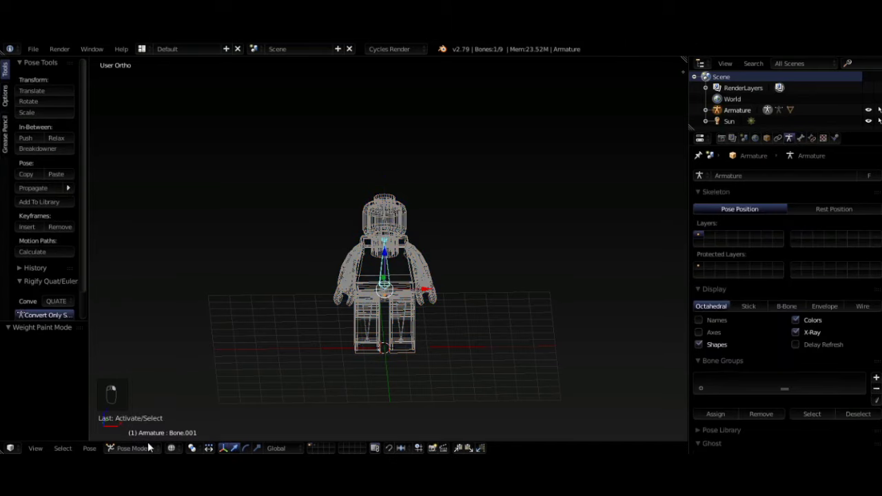
Display the minifigure in solid shading and view it from the side
scroll(572, 215, "down", 2)
key("z")
mouse_move(561, 213)
middle_mouse_down()
mouse_move(493, 217)
mouse_move(459, 256)
mouse_move(433, 260)
mouse_move(407, 246)
middle_mouse_up()
key("shift+z")
scroll(426, 261, "up", 2)
key("z")
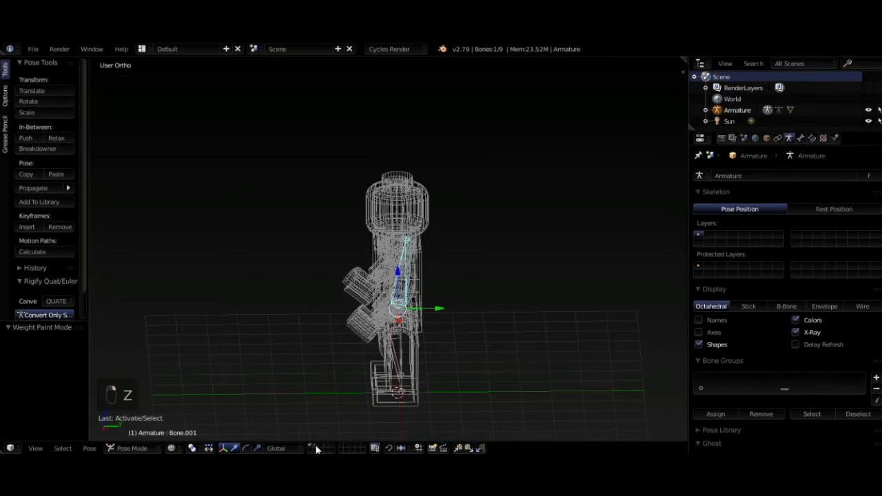
mouse_move(414, 370)
middle_mouse_down()
mouse_move(417, 347)
mouse_move(395, 292)
mouse_move(441, 283)
middle_mouse_up()
key("z")
Rotate the Bone.003 arm bone by 103° and inspect how the arm deforms at the shoulder
right_click(415, 279)
key("r")
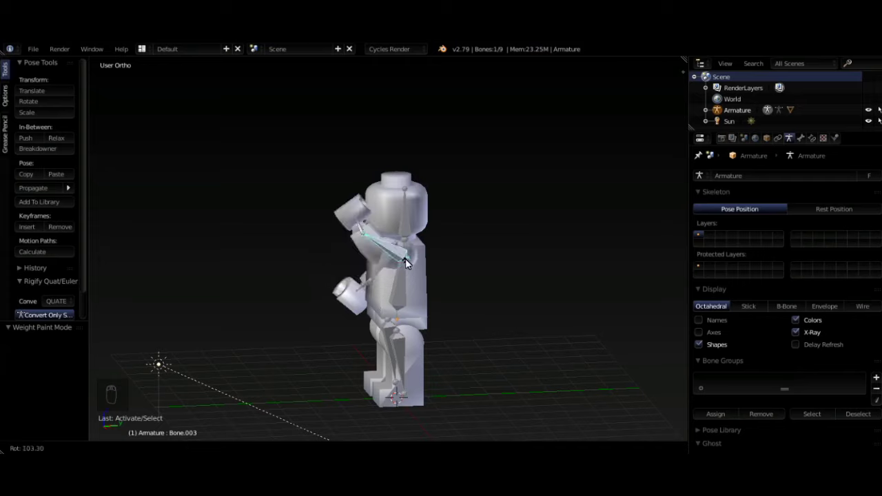
left_click(438, 267)
middle_click_drag(439, 267, 688, 244)
scroll(412, 256, "up", 4)
middle_click_drag(390, 233, 569, 266)
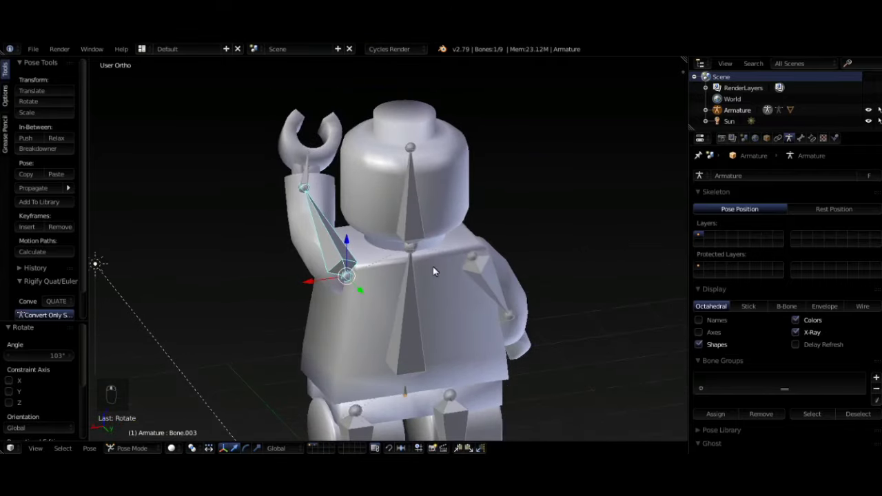
scroll(390, 261, "up", 3)
middle_click_drag(387, 260, 353, 224)
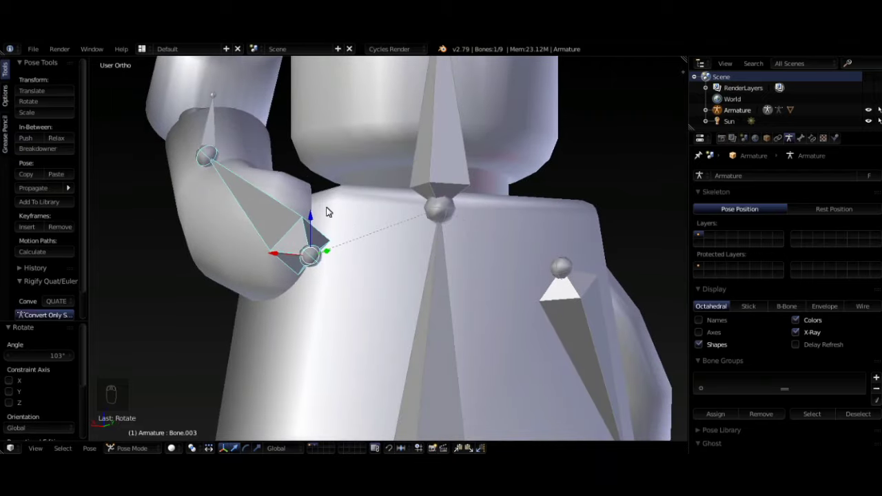
middle_click_drag(328, 212, 422, 242)
scroll(313, 207, "down", 4)
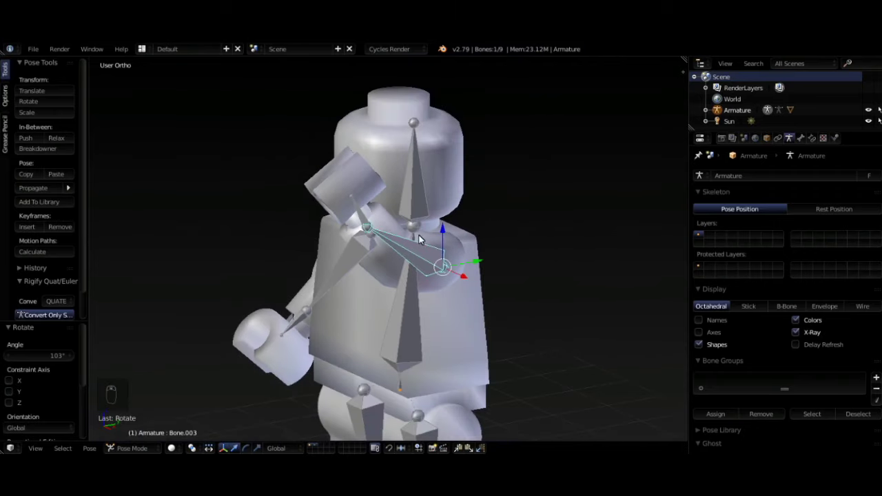
Select all bones and clear their pose rotation and scale
key("a")
key("a")
key("a")
key("alt+r")
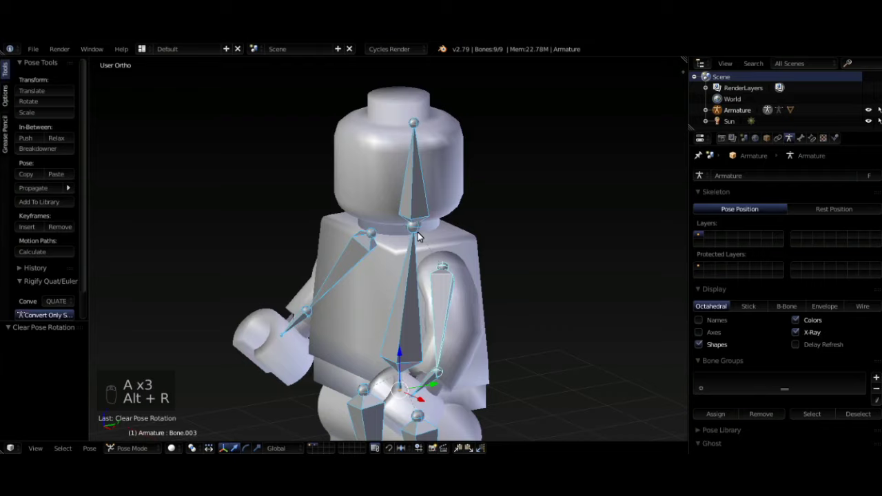
key("alt+s")
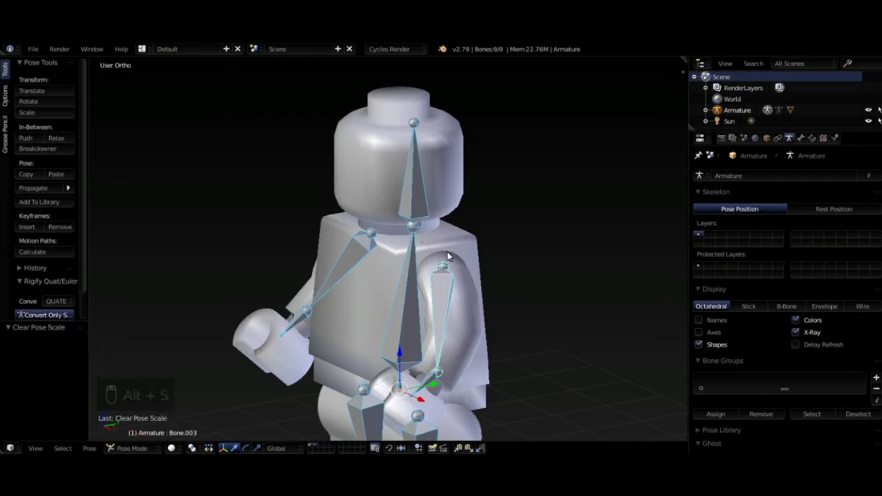
Edit the armature and move Bone.003's shoulder joint by -0.151 in Y and -0.080 in Z, staying within the side view
key("Tab")
middle_click_drag(453, 249, 422, 258)
right_click(416, 253)
key("KP_3")
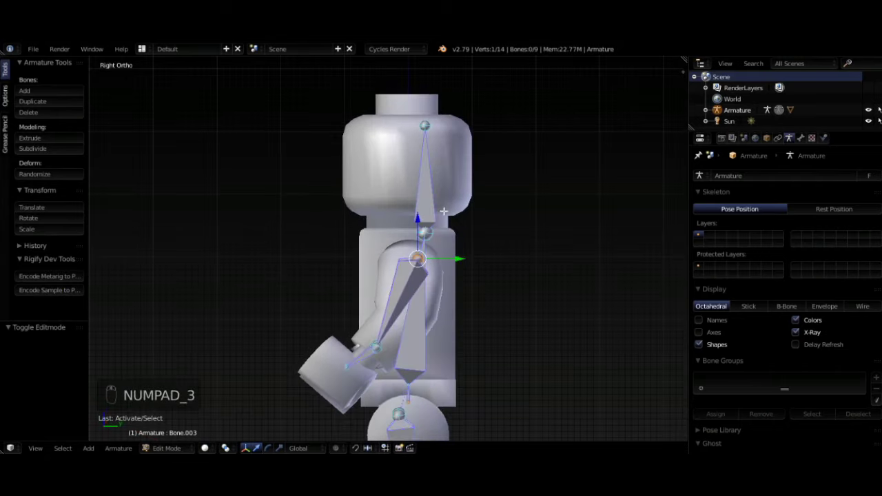
key("g")
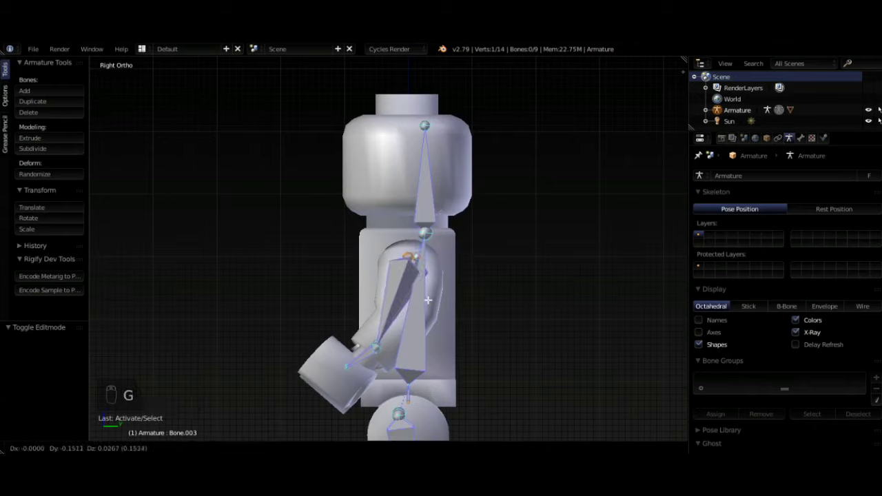
left_click(428, 307)
middle_click_drag(400, 305, 304, 301)
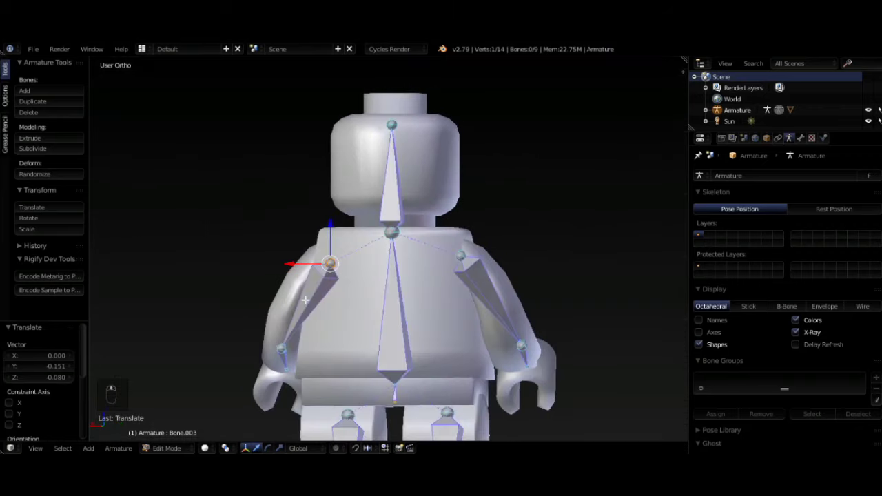
middle_click_drag(513, 293, 464, 268)
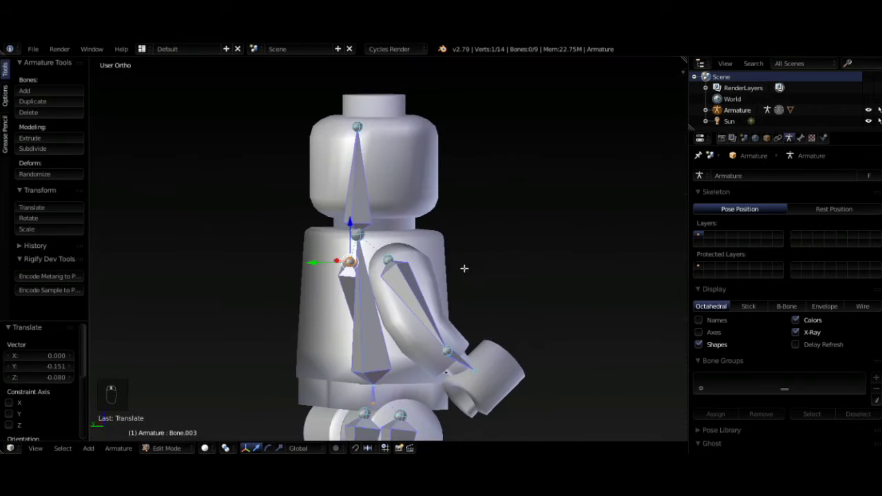
Move the opposite arm's shoulder joint on Bone.006 by -0.142 in Y and -0.133 in Z in the left side view
key("KP_3")
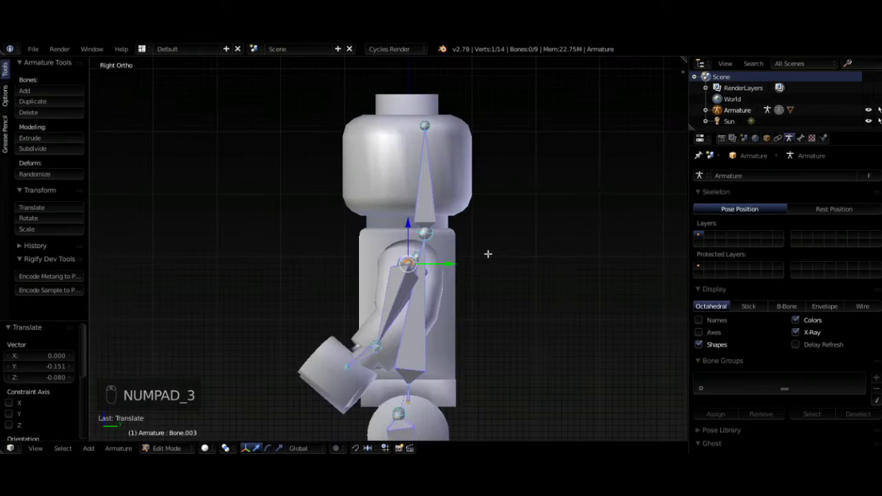
key("ctrl+KP_3")
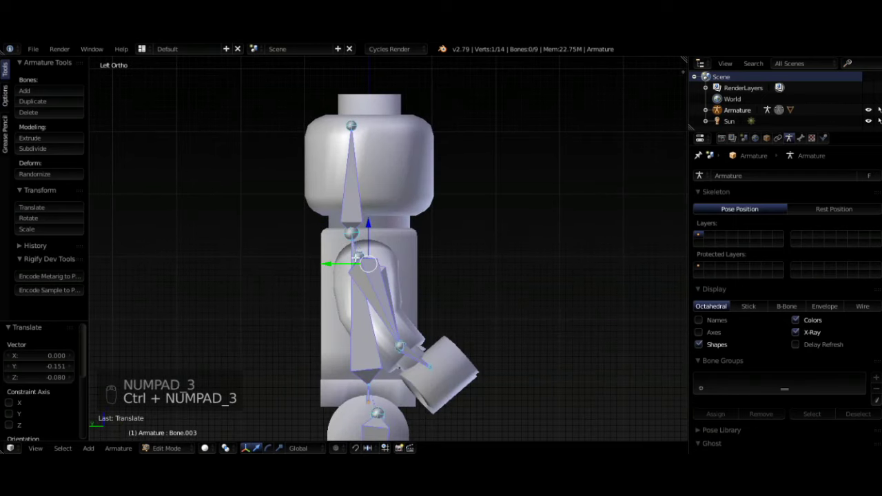
right_click(359, 258)
key("g")
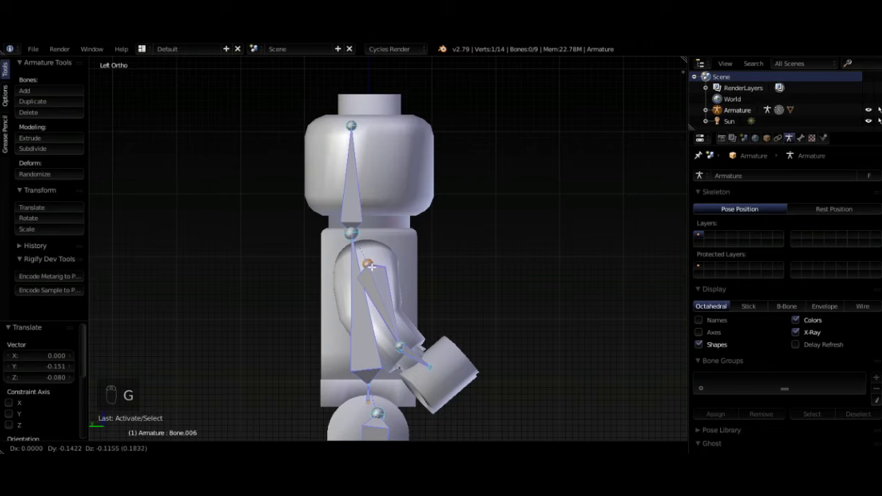
left_click(371, 267)
middle_click_drag(460, 241, 301, 272)
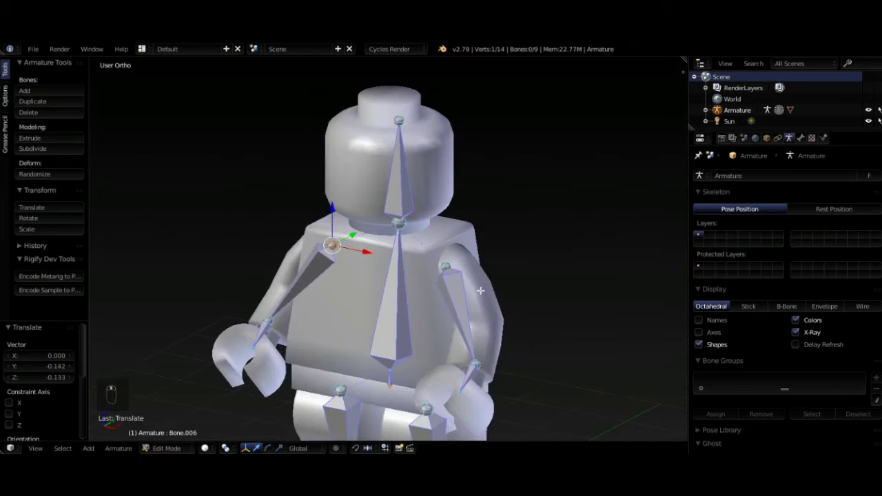
mouse_move(484, 290)
middle_mouse_down()
mouse_move(508, 290)
mouse_move(499, 284)
middle_mouse_up()
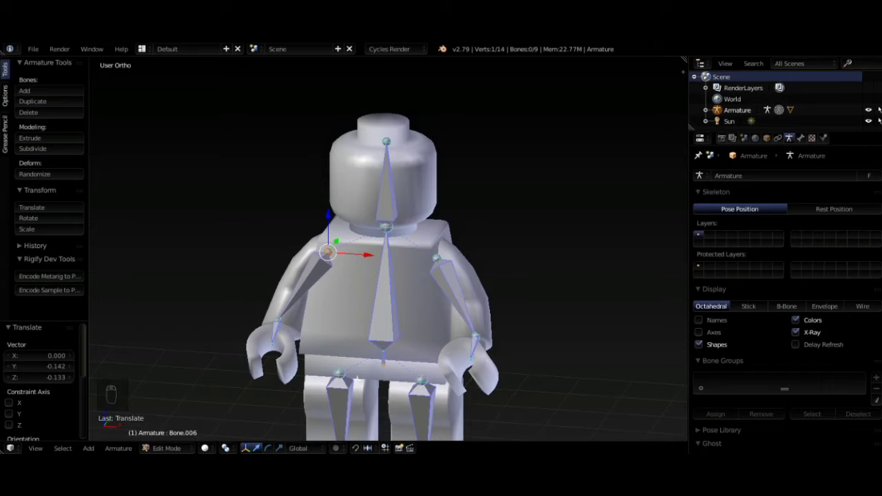
Return to Pose Mode, rotate the Bone.003 arm bone by 82.2° and inspect how the shoulder moves
key("Tab")
middle_click_drag(508, 326, 442, 280)
right_click(377, 317)
key("r")
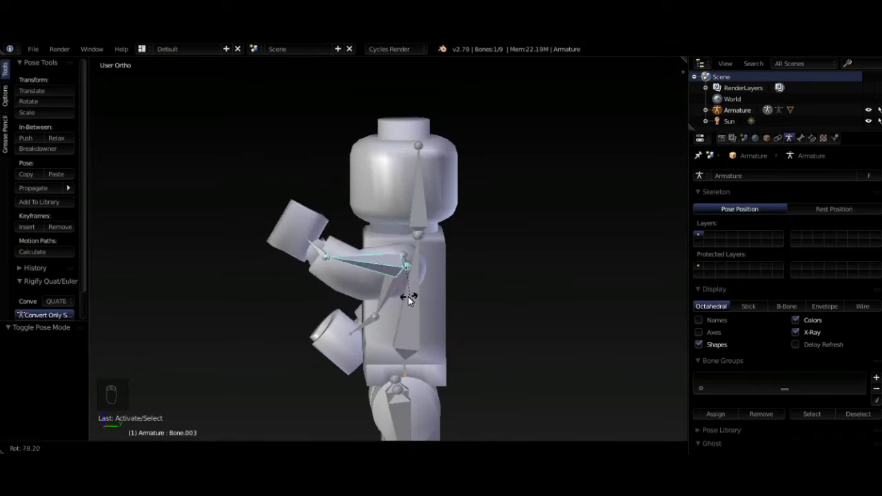
left_click(408, 297)
middle_click_drag(379, 309, 474, 345)
scroll(391, 311, "up", 1)
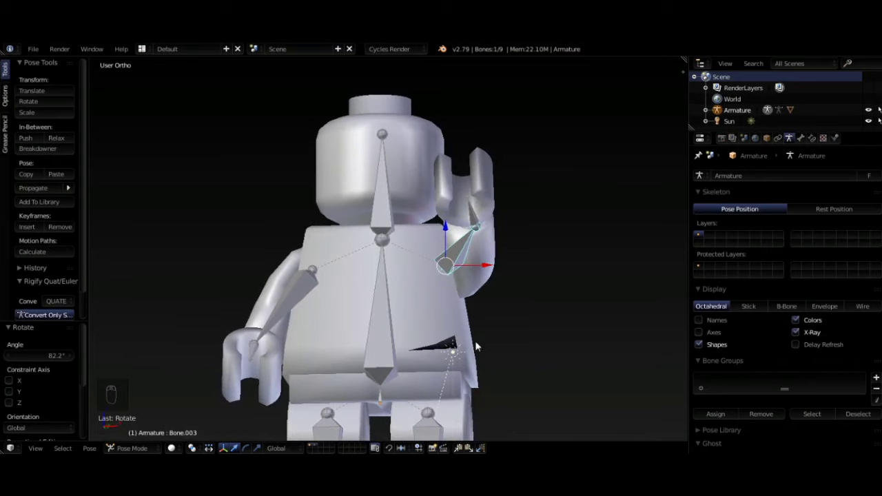
Leave Pose Mode, select the minifigure mesh and put it in Weight Paint mode
left_click(131, 448)
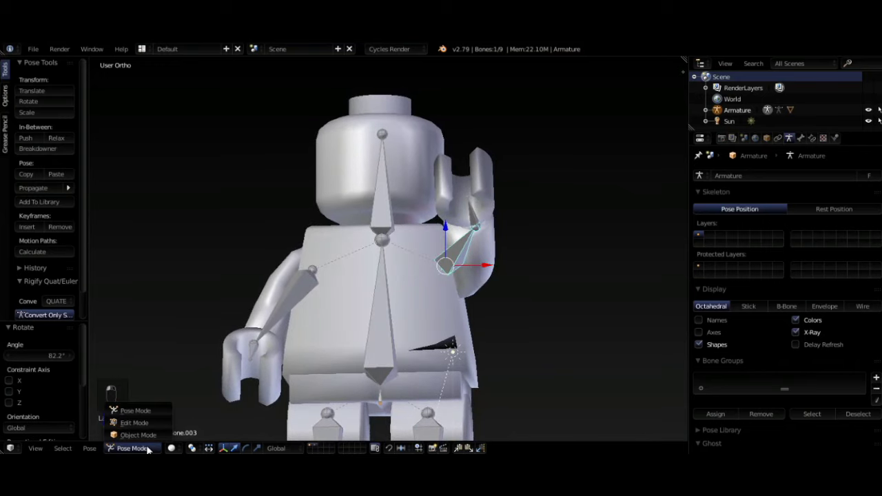
left_click(138, 435)
right_click(410, 325)
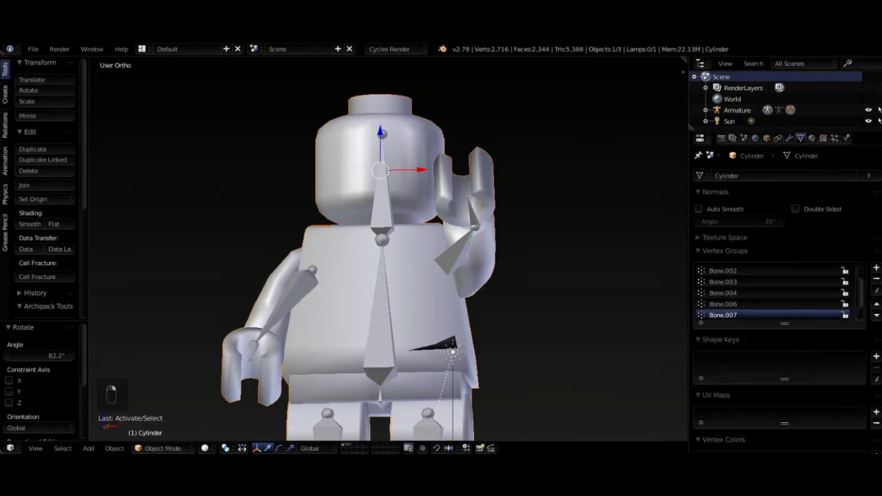
left_click(153, 450)
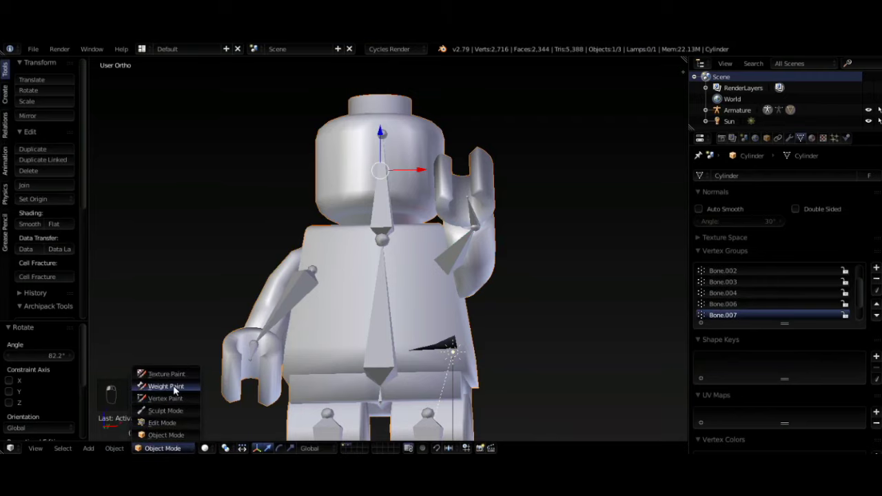
left_click(169, 386)
scroll(463, 361, "up", 2)
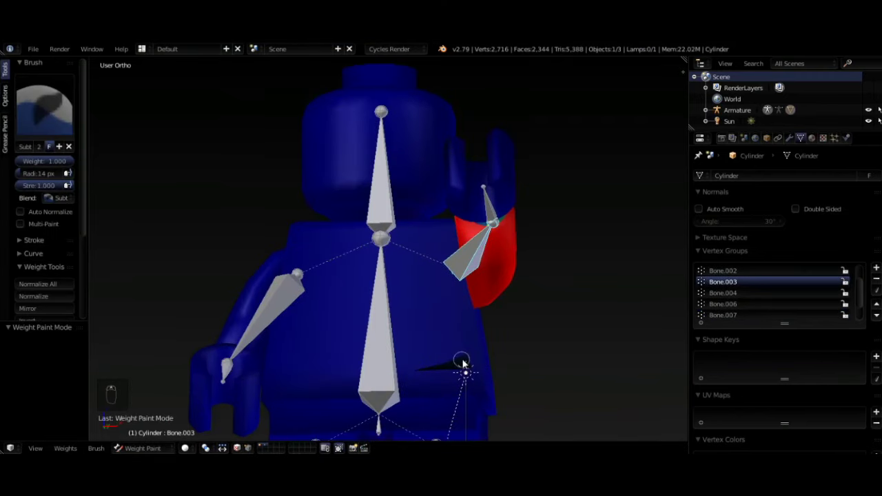
Inspect the Bone.003 arm weights from several angles and display the weights of Bone.006
middle_click_drag(464, 365, 458, 346)
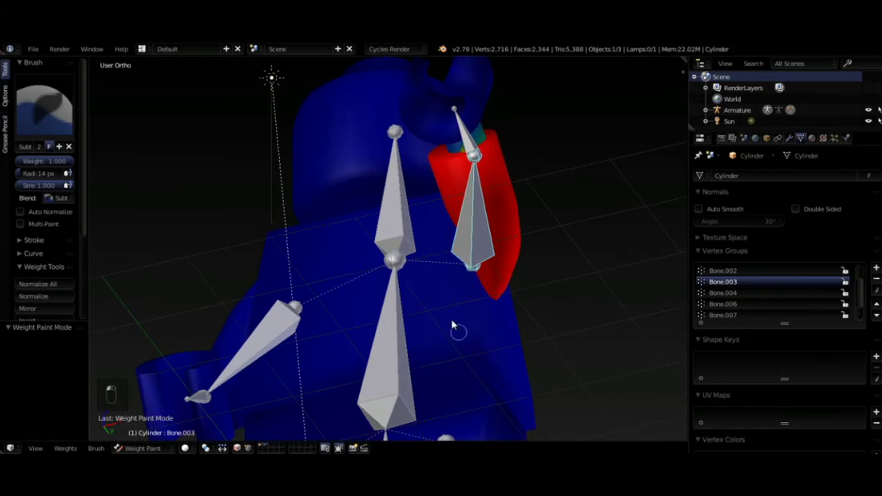
left_click_drag(444, 336, 475, 352)
mouse_move(486, 386)
middle_mouse_down()
mouse_move(451, 360)
mouse_move(424, 391)
mouse_move(276, 415)
mouse_move(329, 353)
mouse_move(412, 358)
mouse_move(355, 375)
middle_mouse_up()
right_click(329, 353)
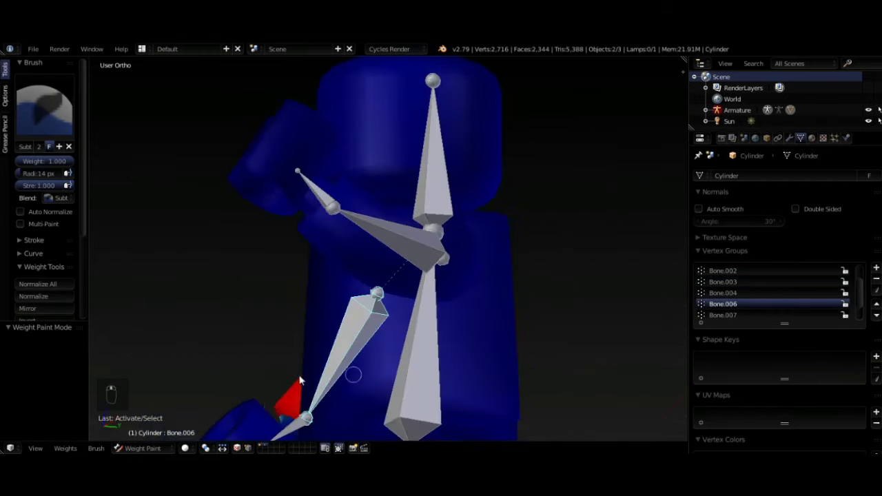
Check the mesh in Edit Mode and examine the Bone.006 arm weights from the front in Weight Paint
left_click(170, 449)
left_click(175, 434)
key("Tab")
scroll(321, 362, "down", 5)
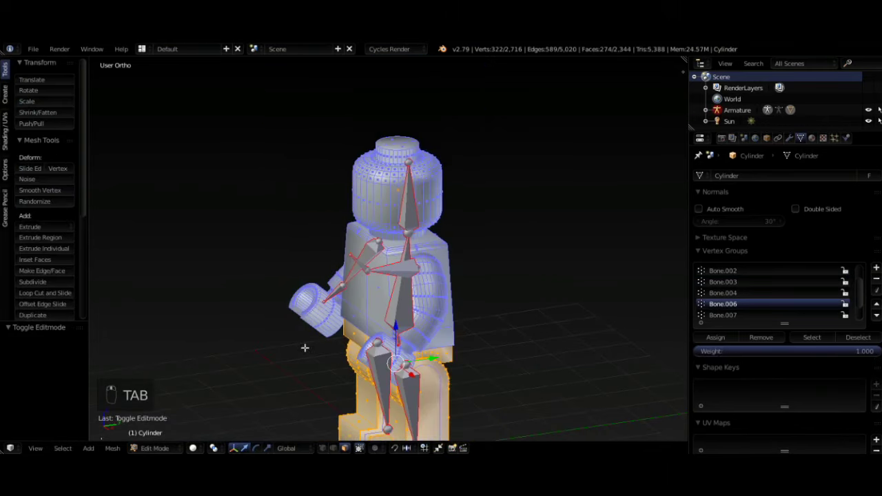
key("Tab")
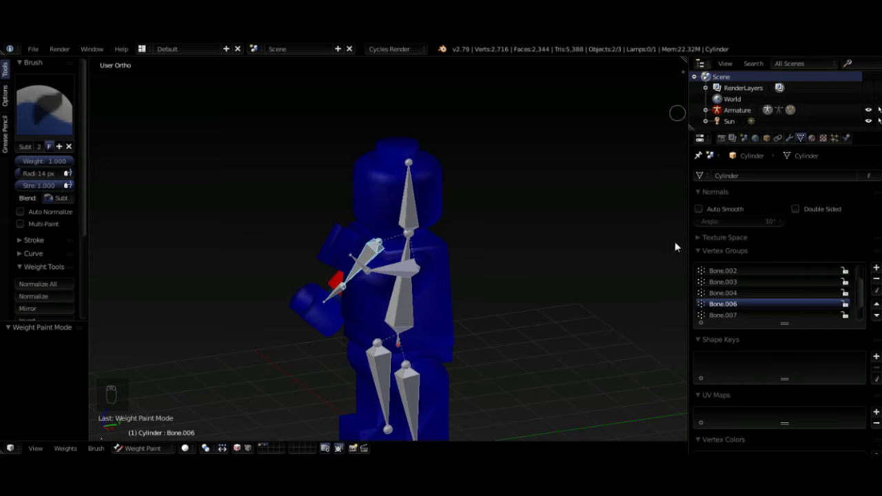
middle_click_drag(676, 246, 490, 347)
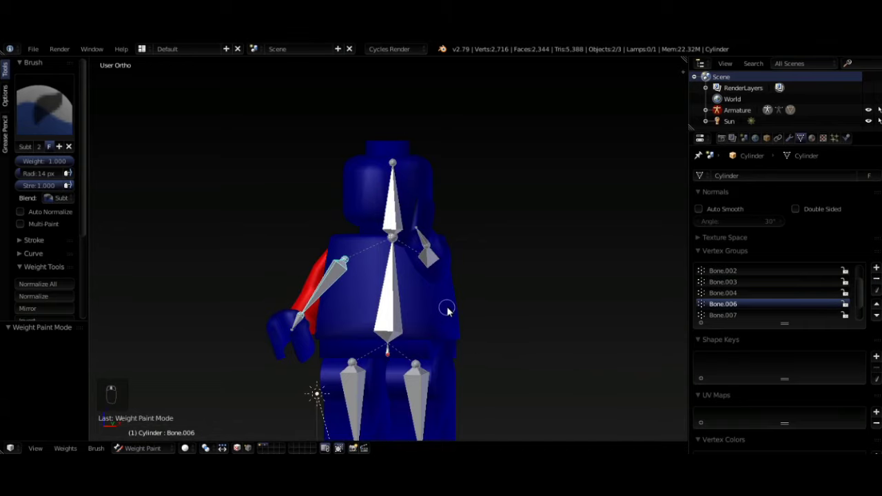
Preview the posed minifigure in rendered shading, open the mesh for editing and return to solid shading
key("shift+z")
middle_click_drag(495, 304, 455, 329)
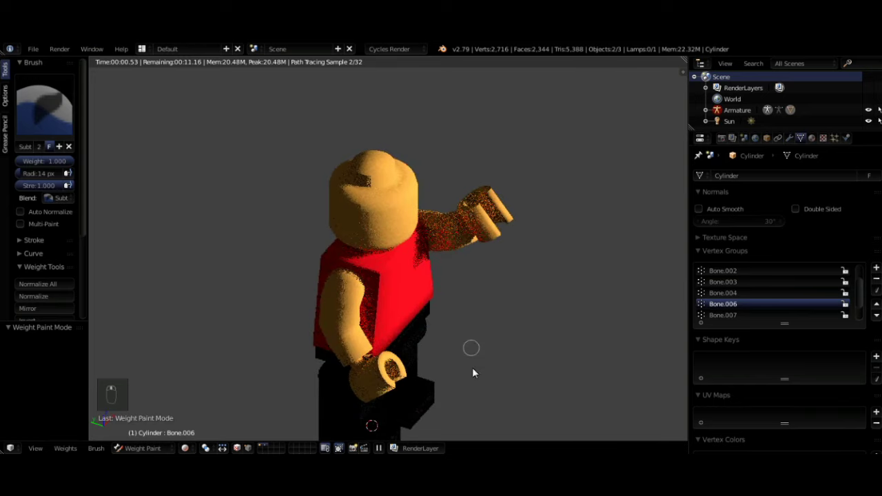
key("Tab")
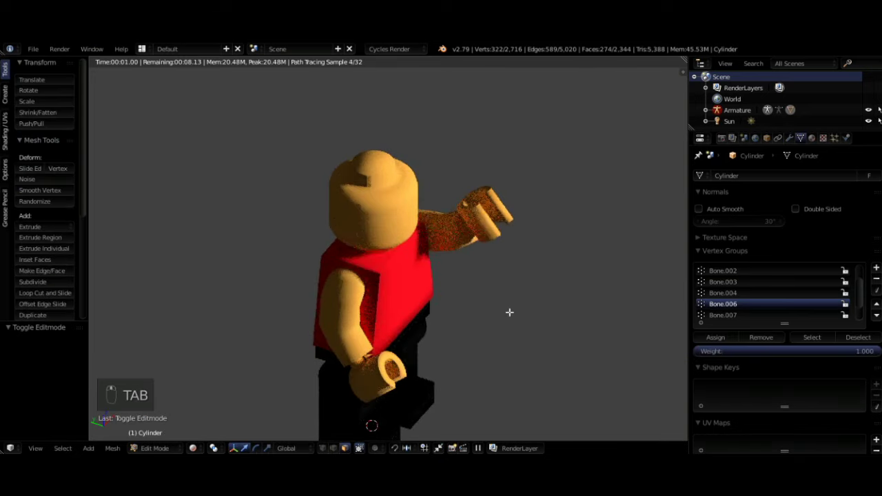
key("shift+z")
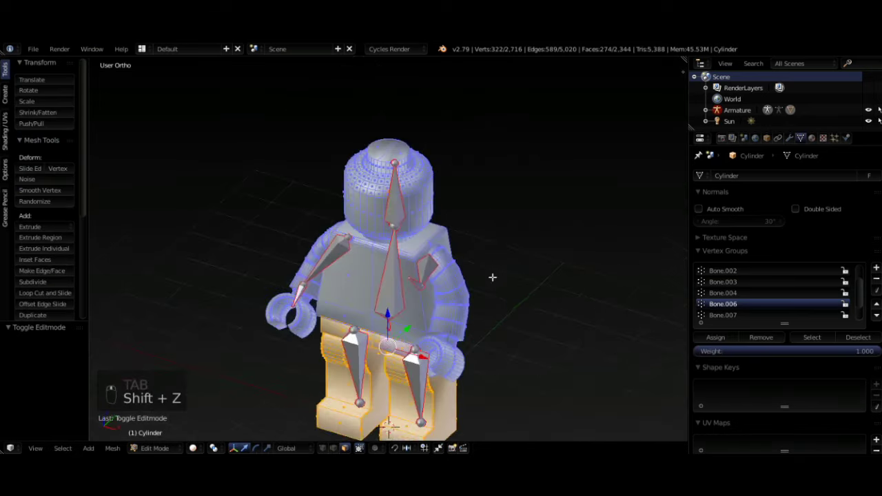
Leave mesh editing and Weight Paint so the minifigure mesh is in Object Mode
key("Tab")
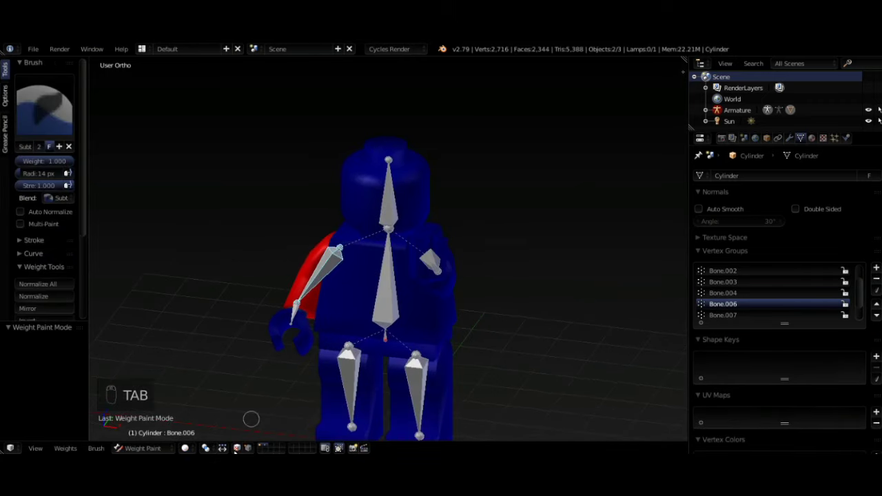
left_click(171, 448)
left_click(167, 439)
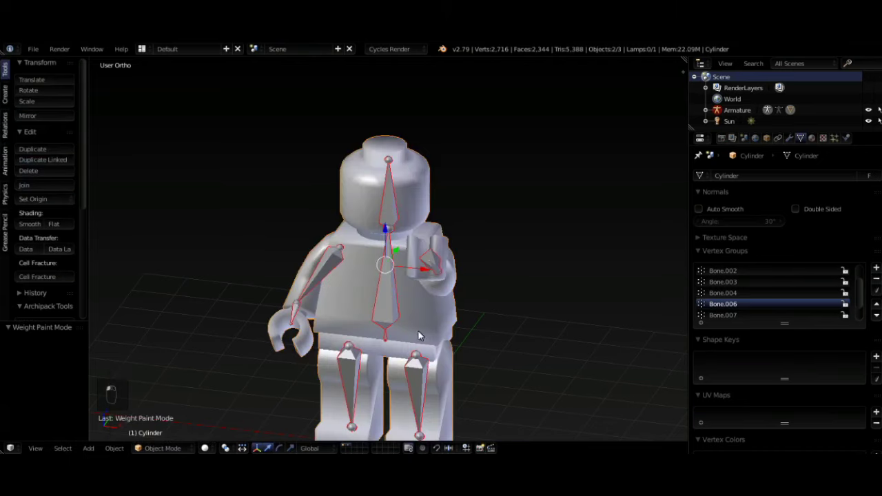
Examine the minifigure with its raised arm from the side and front, including the shoulder area up close
scroll(486, 301, "down", 3)
middle_click_drag(488, 302, 357, 277)
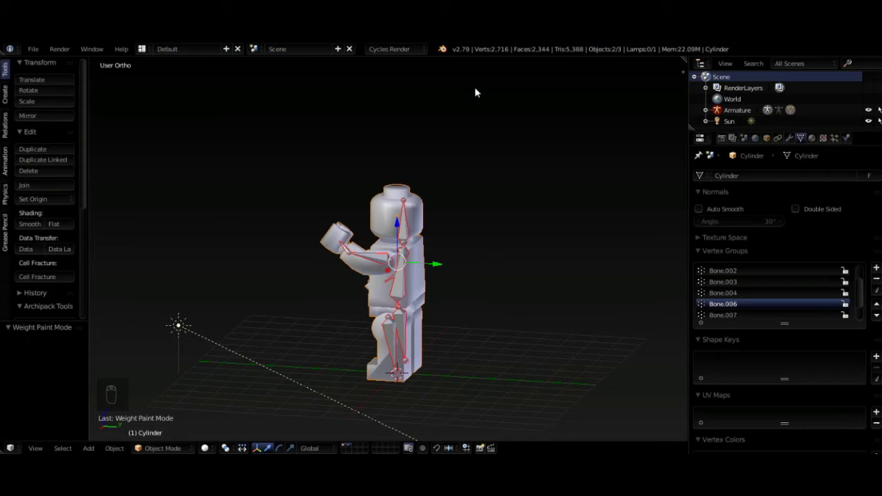
middle_click_drag(503, 219, 542, 294)
key("Tab")
key("Tab")
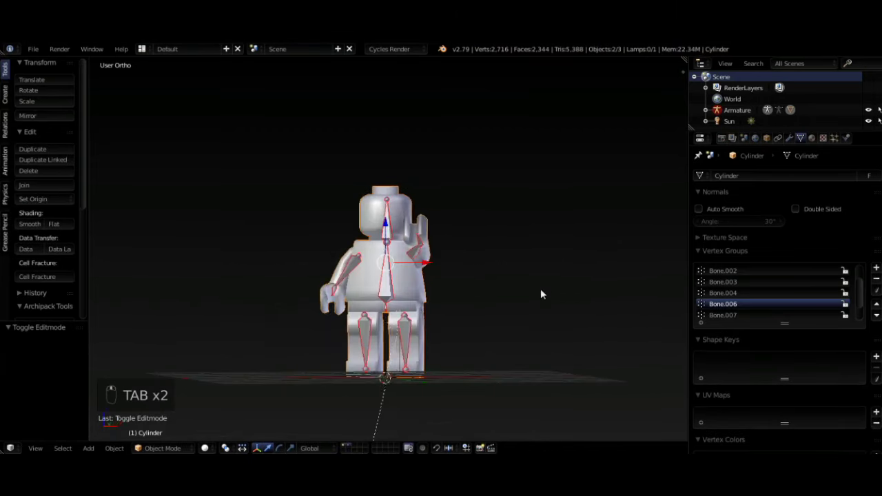
scroll(459, 325, "up", 4)
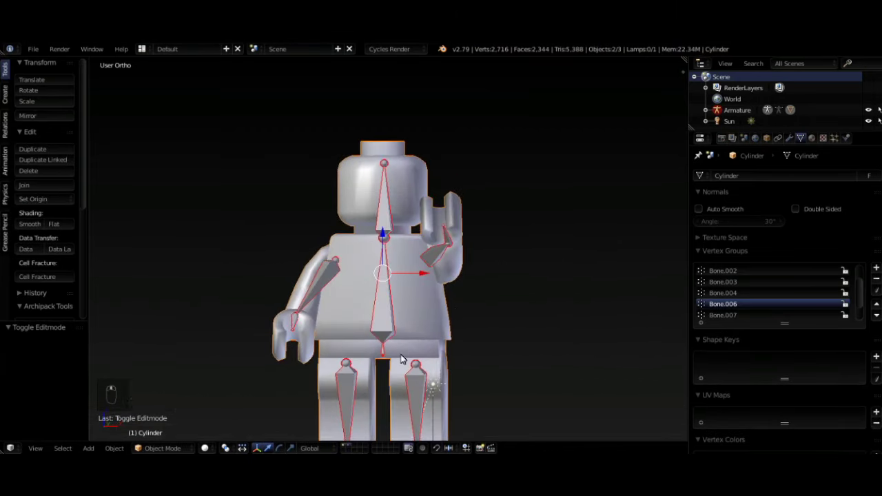
scroll(431, 301, "up", 3)
scroll(455, 286, "up", 4)
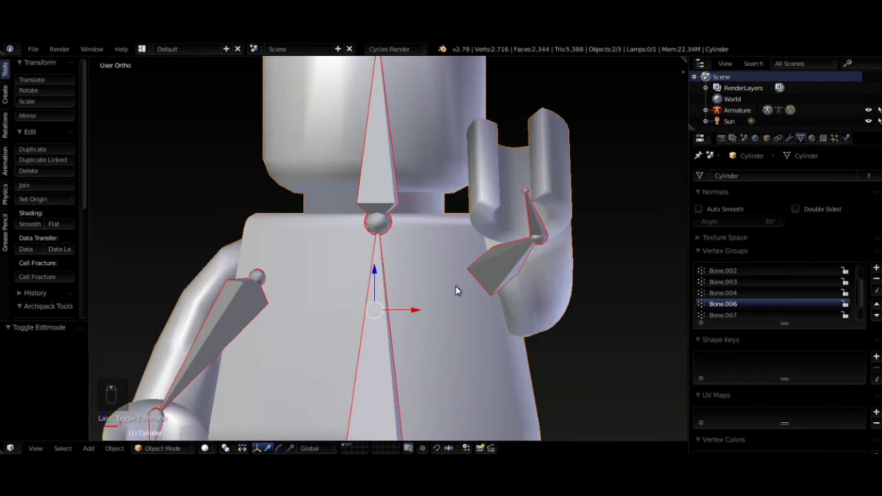
scroll(471, 301, "down", 4)
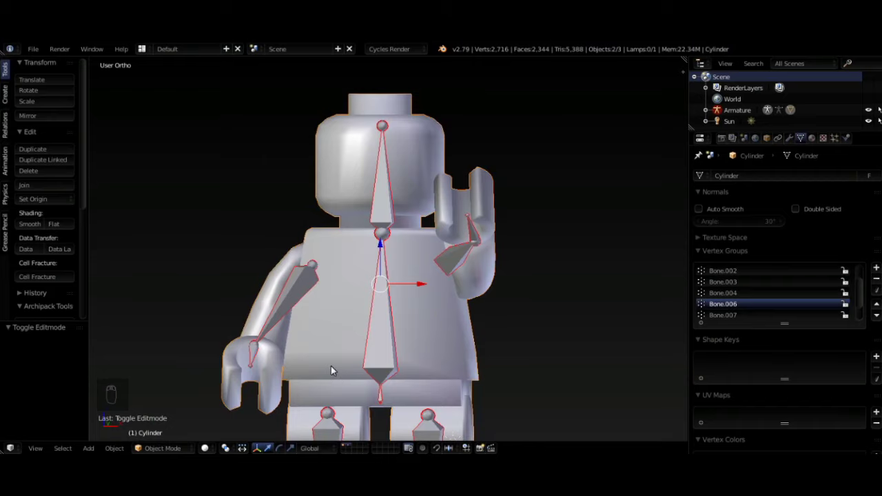
Put the armature in Pose Mode, select all bones and clear their pose rotation
left_click(176, 448)
left_click(381, 321)
left_click(154, 449)
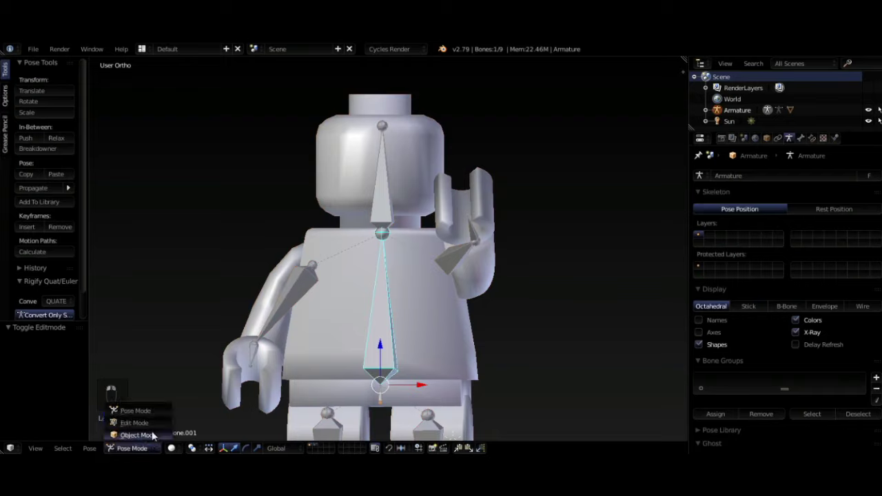
key("a")
key("a")
key("a")
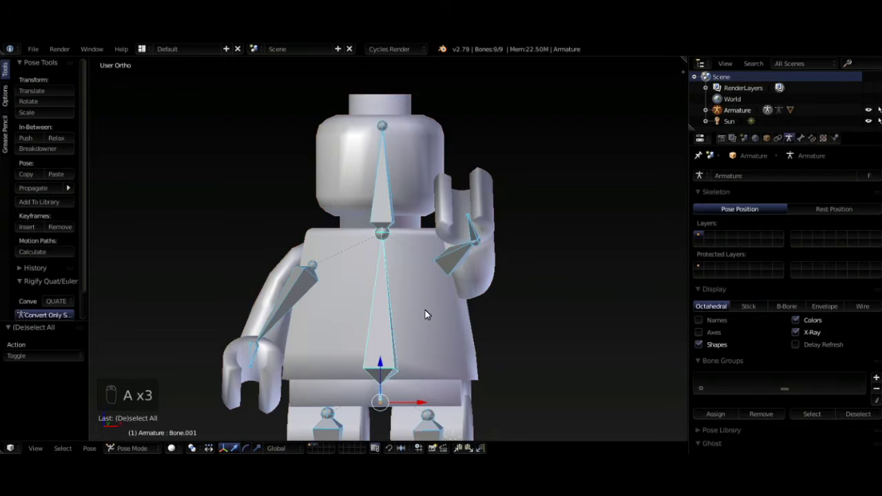
key("alt+r")
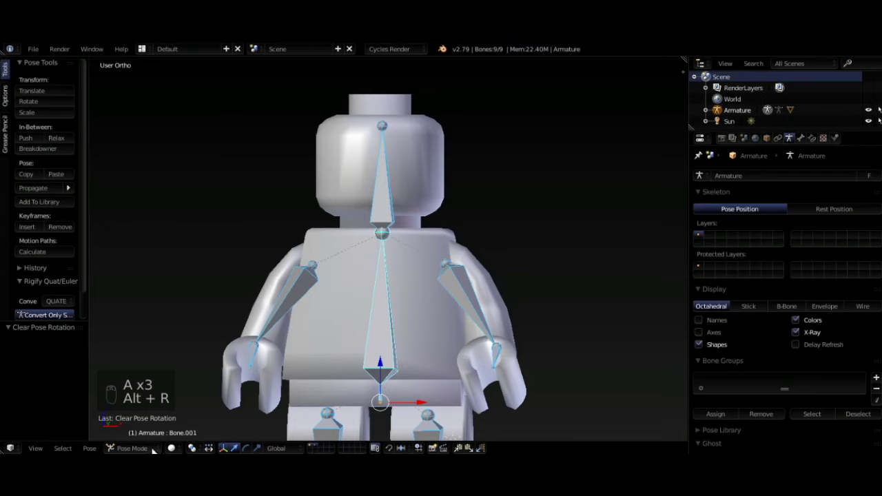
Put the armature in Object Mode and move it to the third layer
left_click(131, 448)
left_click(138, 434)
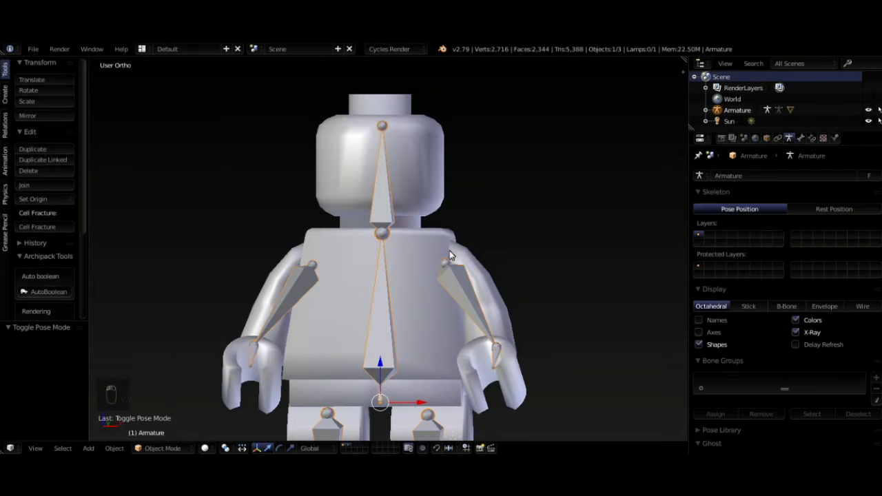
key("m")
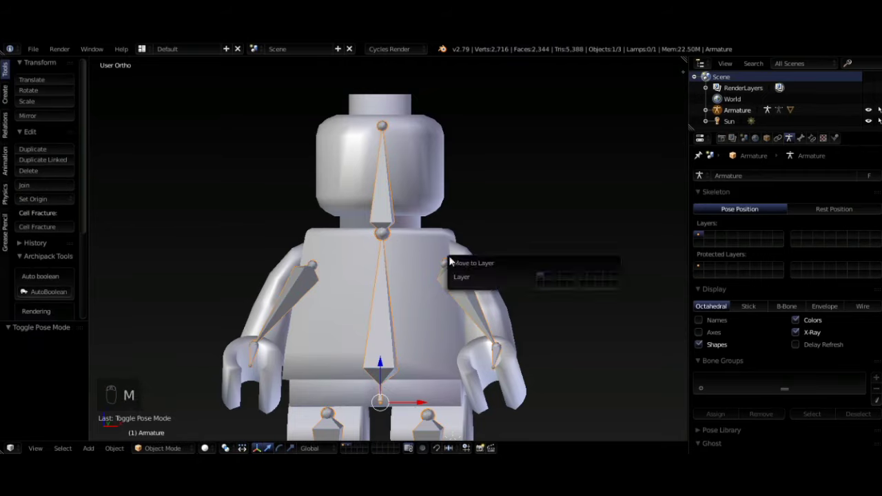
left_click(557, 276)
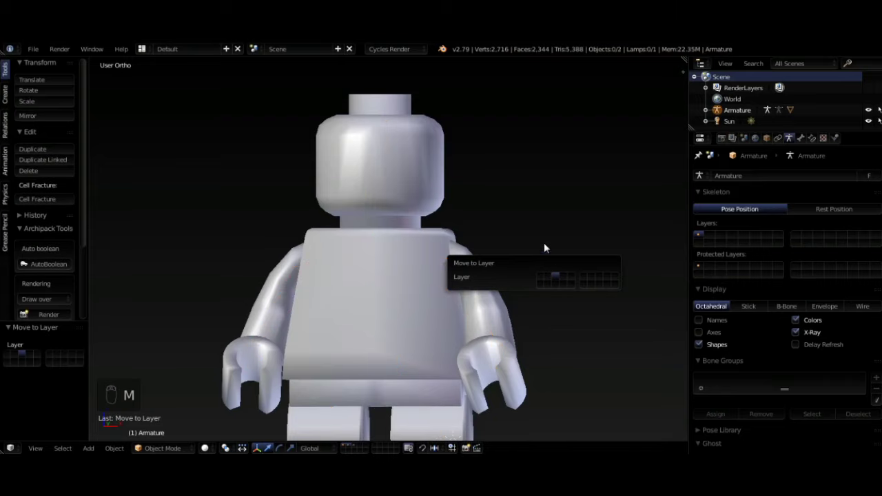
Select the minifigure mesh, preview its head in rendered shading and return to solid shading
scroll(502, 216, "down", 3)
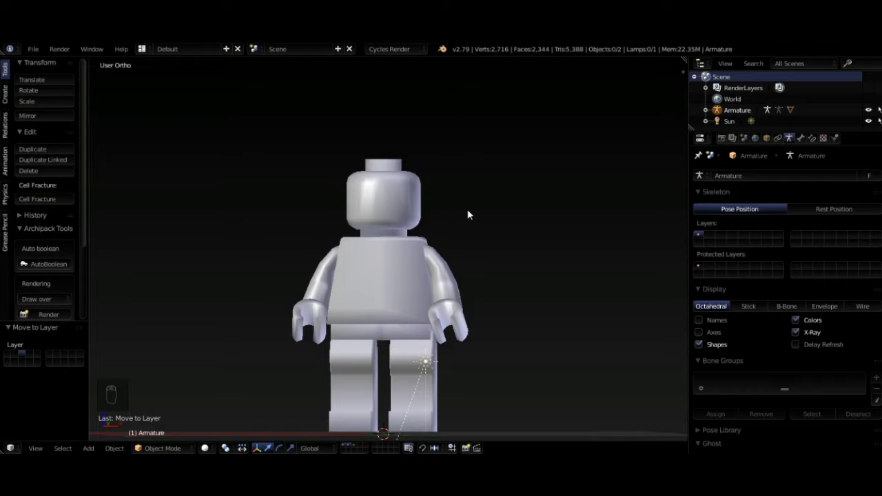
scroll(475, 221, "up", 3)
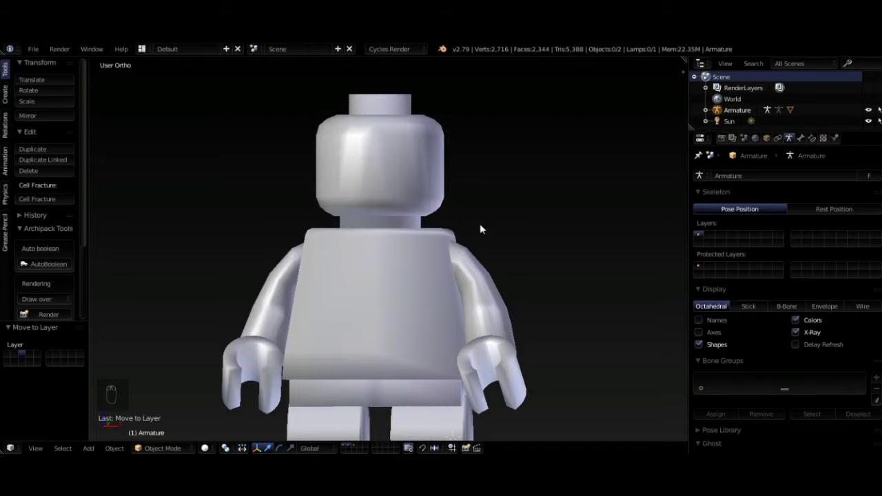
scroll(480, 224, "up", 8, "shift")
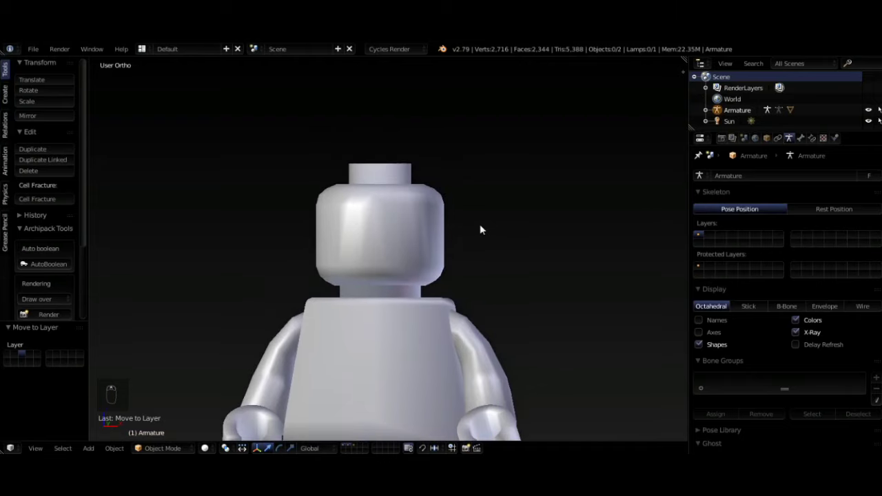
scroll(476, 253, "up", 2)
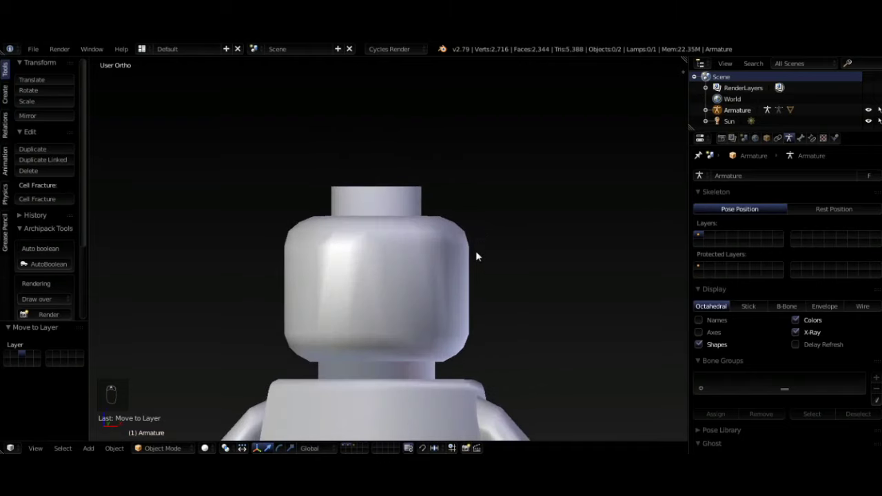
right_click(403, 268)
key("shift+z")
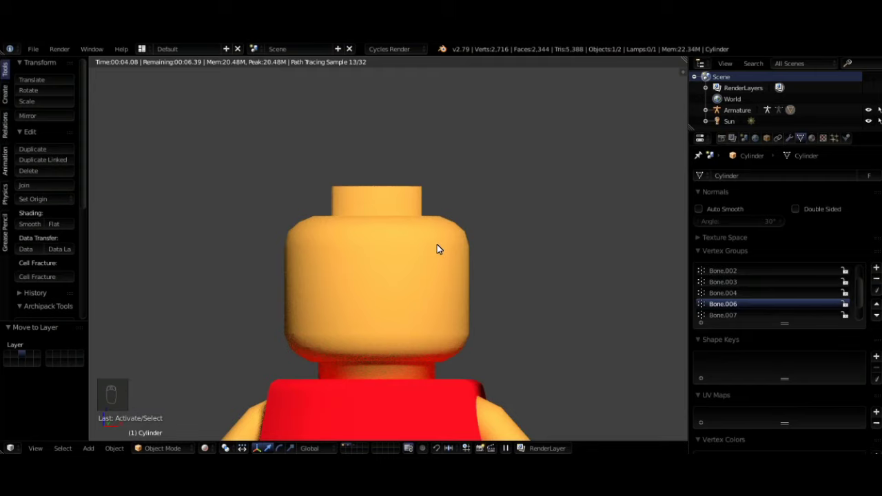
key("shift+z")
key("shift+z")
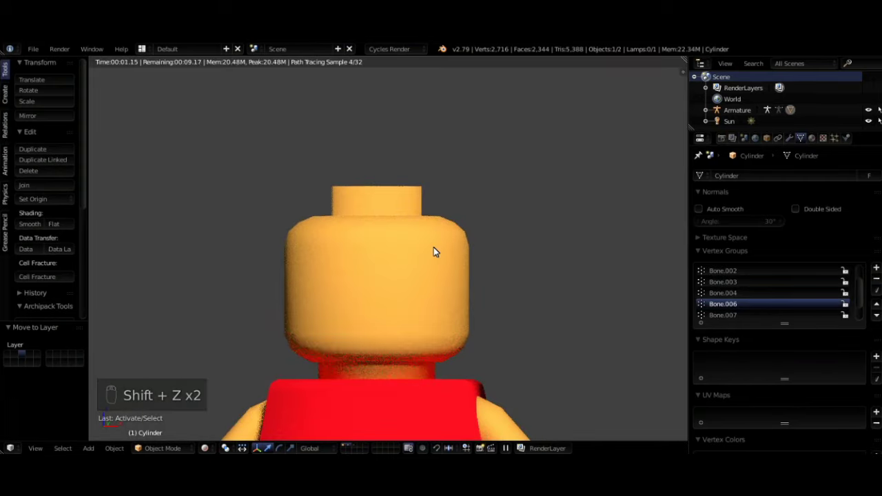
key("shift+z")
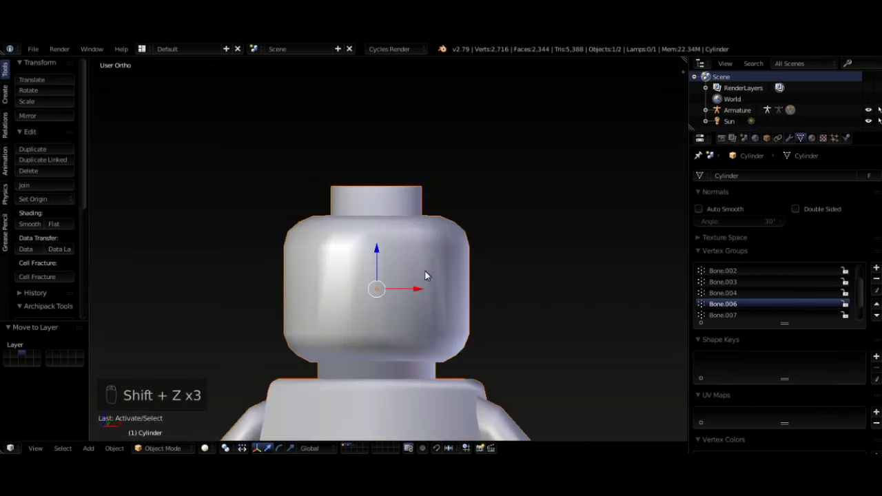
Open the minifigure mesh for editing, select the band of ten faces across the front of the head and show its material settings
key("Tab")
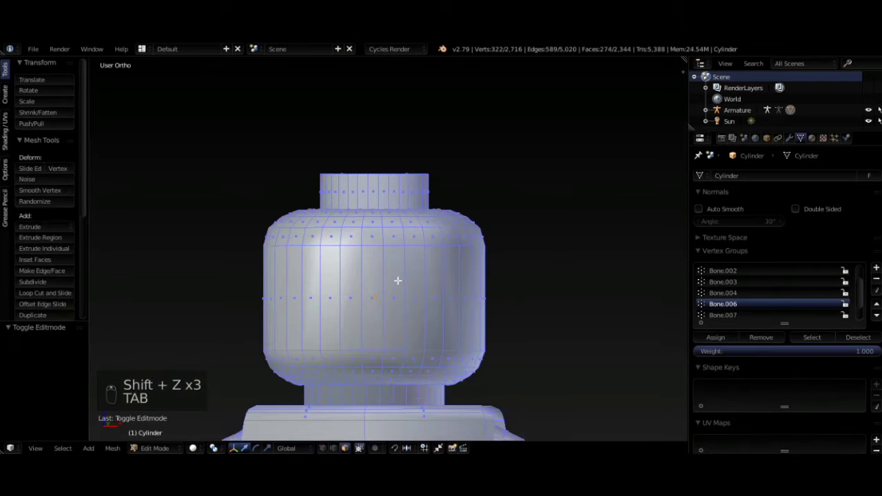
right_click(397, 263)
right_click(435, 288, "shift")
right_click(415, 296, "shift")
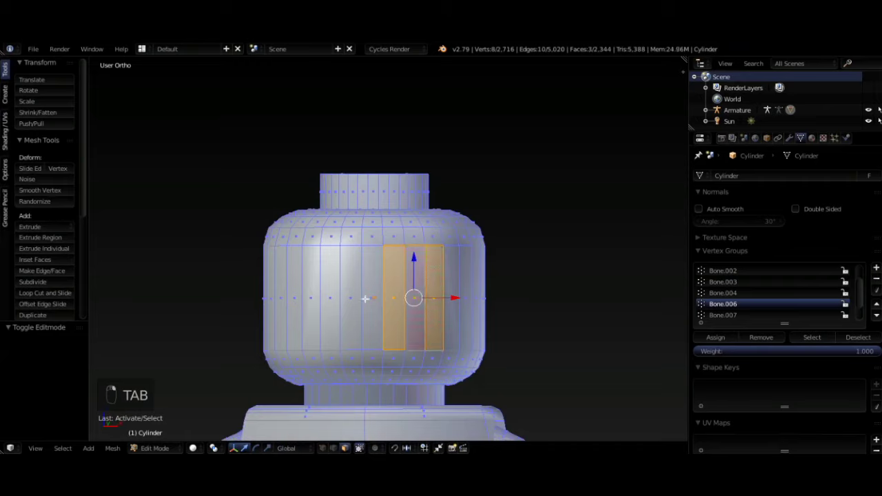
right_click(365, 299, "shift")
right_click(331, 297, "shift")
right_click(306, 295, "shift")
right_click(284, 294, "shift")
right_click(292, 294, "shift")
right_click(356, 294, "shift")
scroll(540, 310, "down", 2)
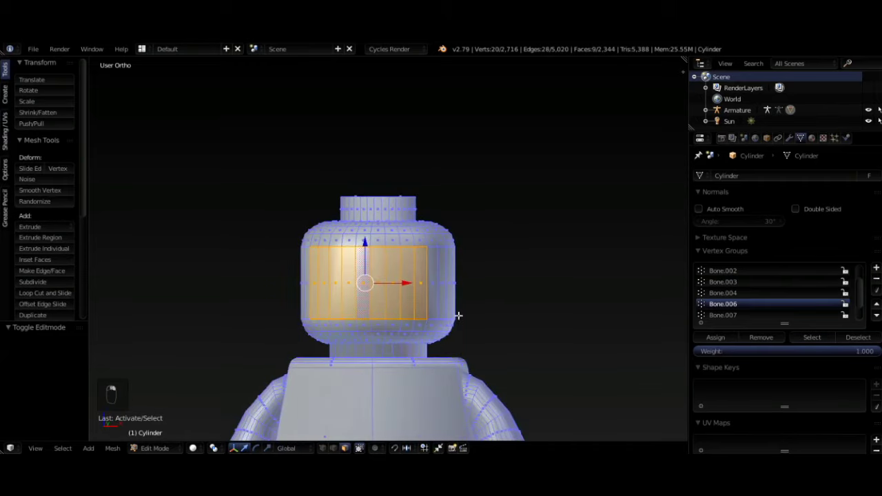
right_click(431, 302, "shift")
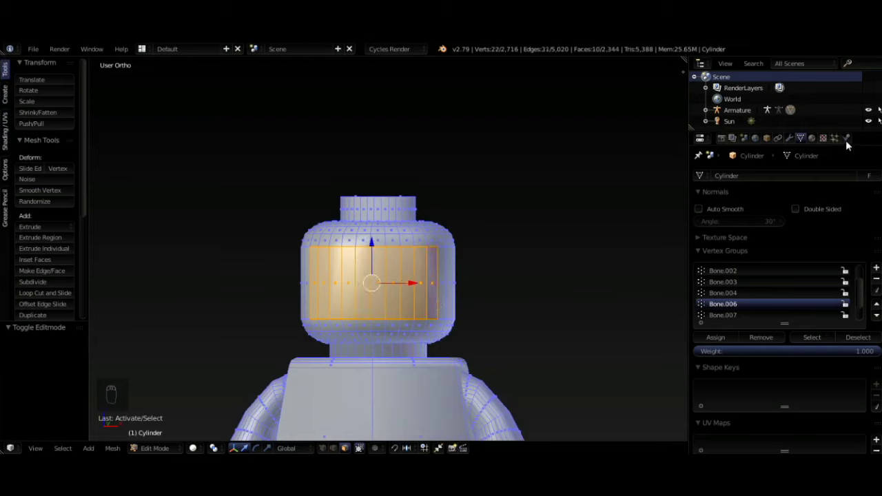
left_click(813, 138)
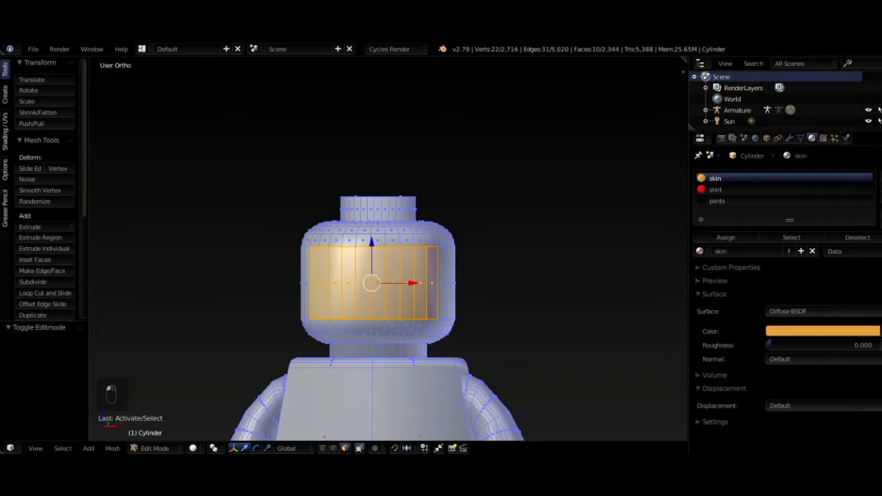
left_click(881, 332)
Select the side faces and both top faces of the stud on top of the head
middle_click_drag(486, 249, 401, 200)
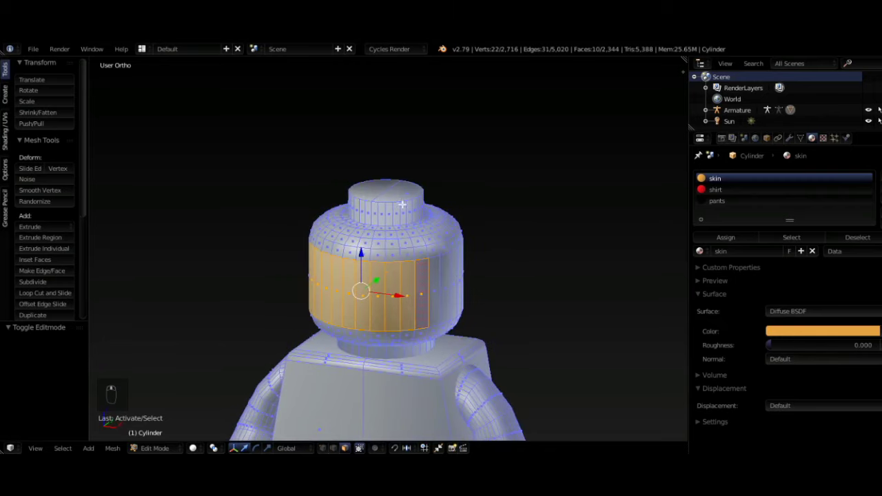
scroll(394, 216, "up", 2)
right_click(398, 190, "alt")
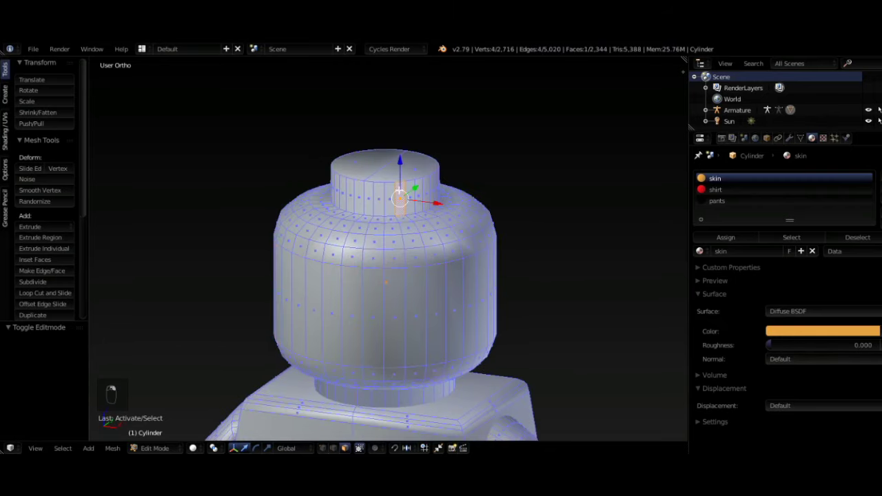
right_click(399, 178, "shift")
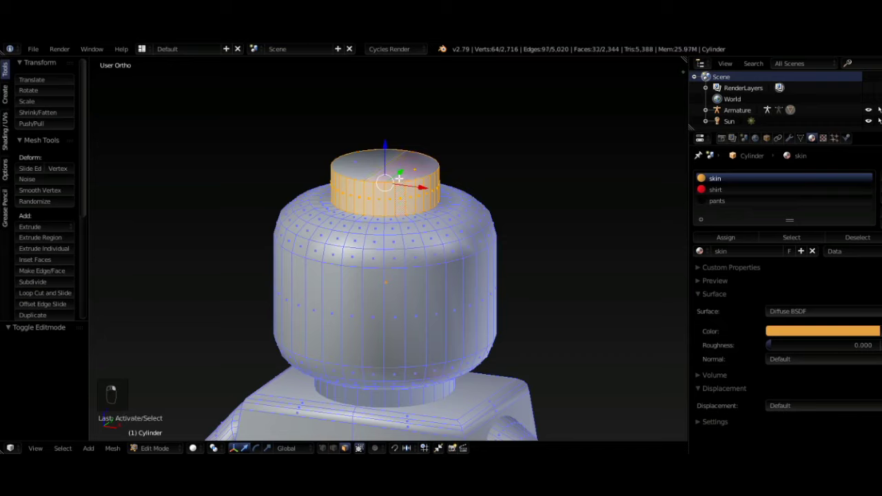
middle_click_drag(360, 175, 473, 204)
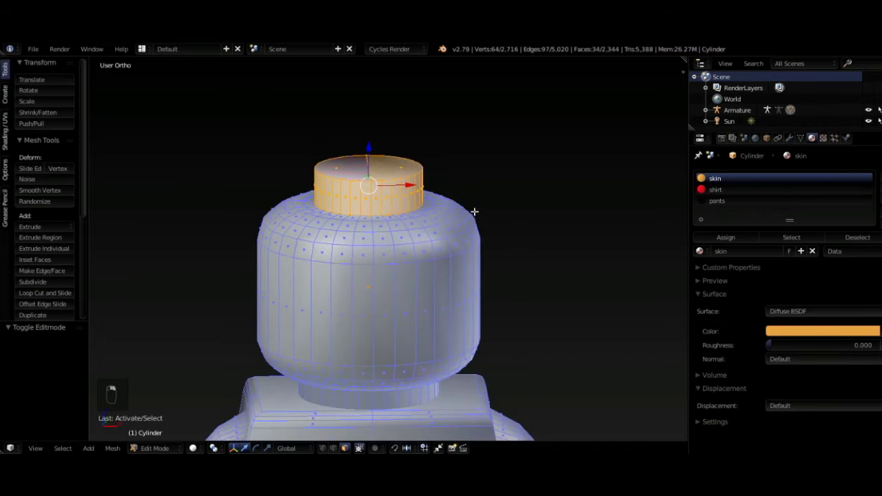
Duplicate the head stud in place and scale the copy uniformly to about 2.2
key("shift+d")
right_click(475, 186)
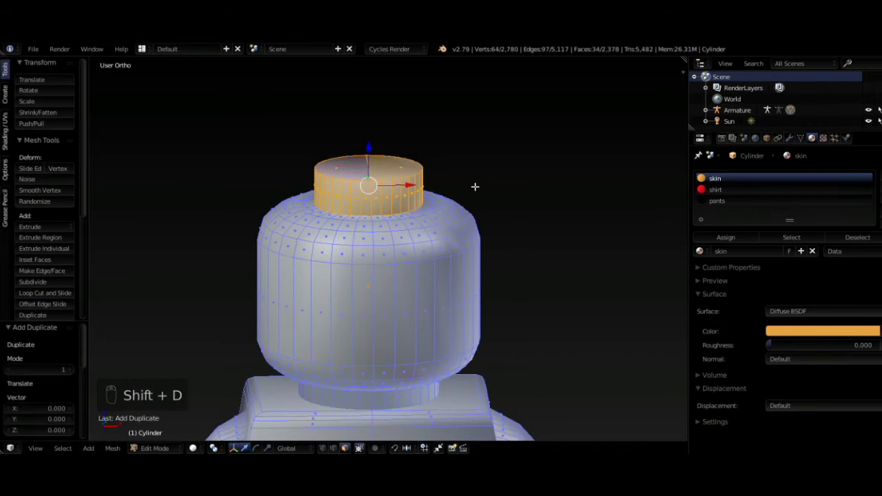
key("s")
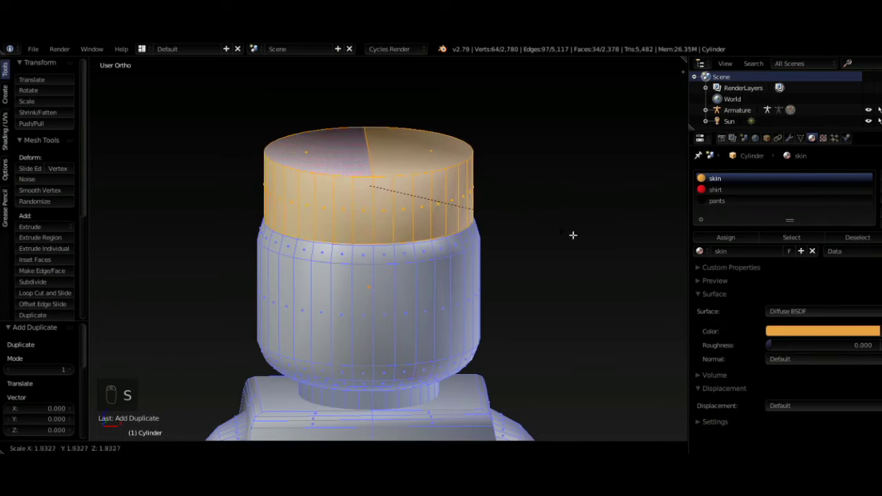
left_click(595, 254)
Switch to wireframe, check the enlarged stud copy from below and select all its linked geometry
middle_click_drag(512, 239, 504, 186)
scroll(457, 206, "up", 2)
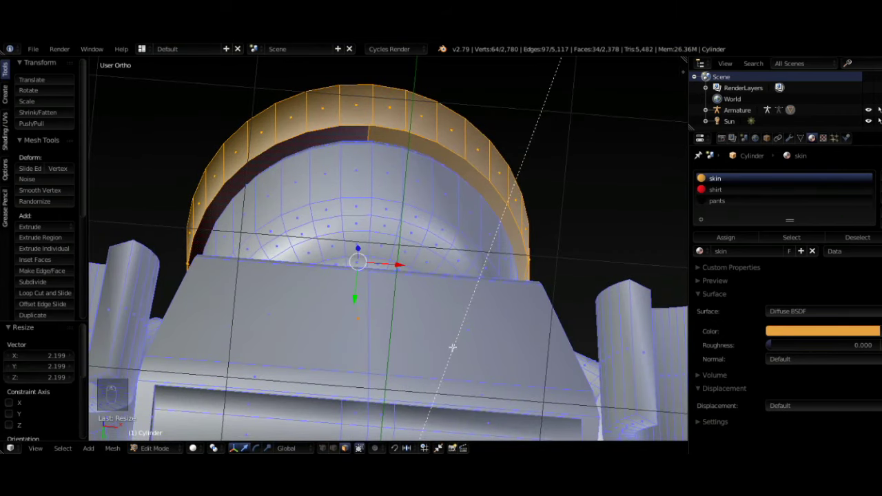
key("z")
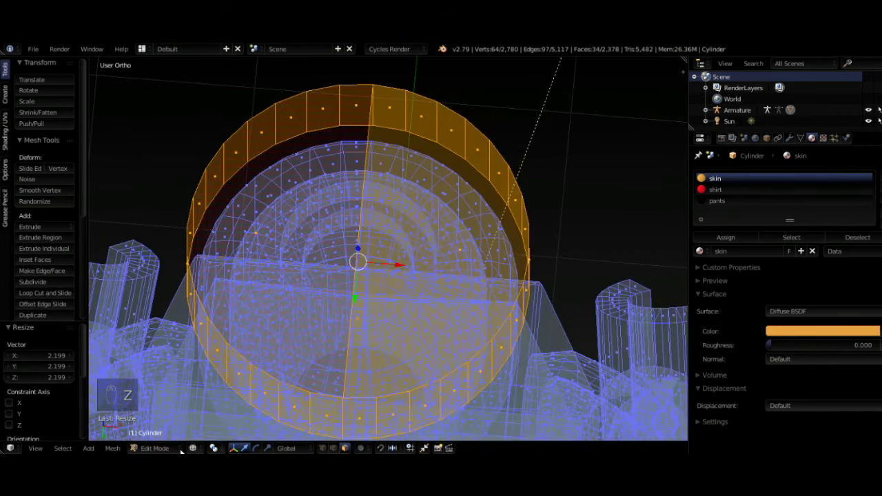
right_click(474, 189)
right_click(475, 187)
middle_click_drag(459, 227, 439, 273)
right_click(452, 160)
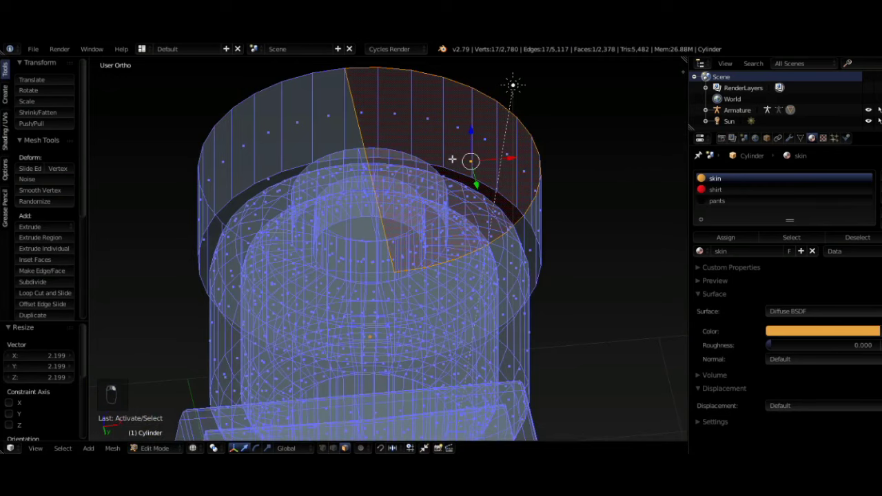
scroll(455, 160, "down", 2)
key("l")
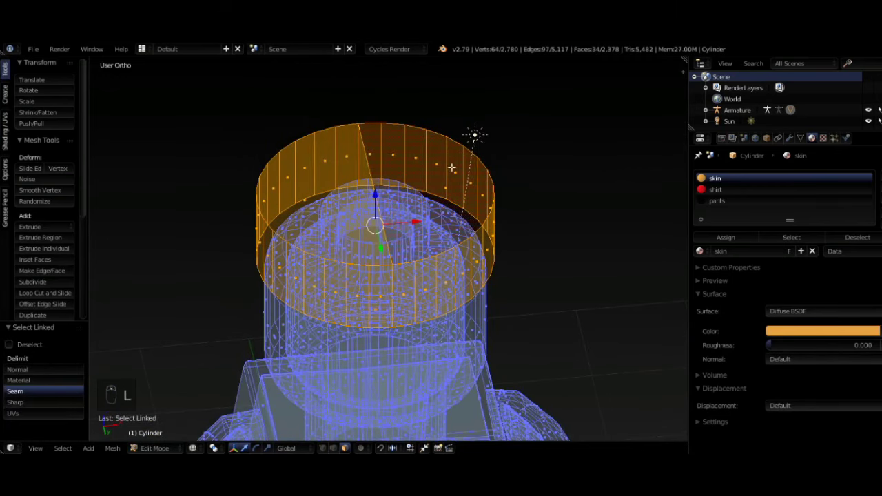
Lower the enlarged stud copy about 0.185 along Z so it sits over the upper part of the head
key("g")
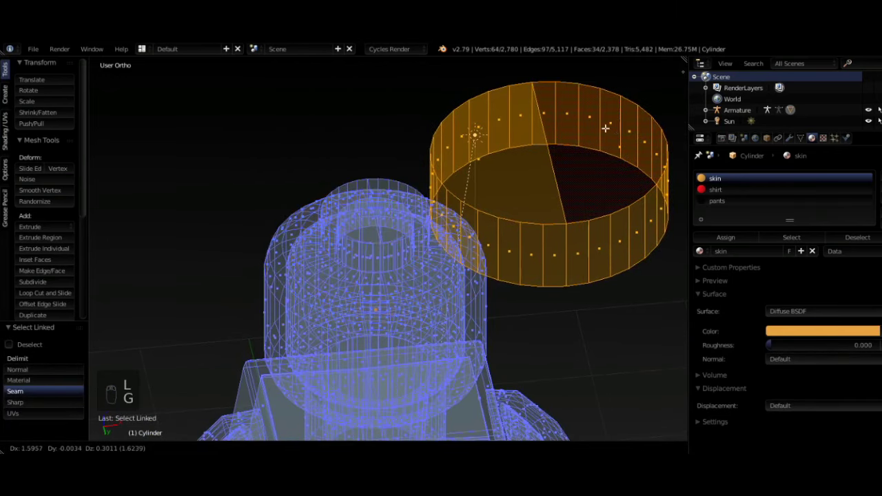
right_click(460, 138)
middle_click_drag(473, 147, 481, 192)
key("g")
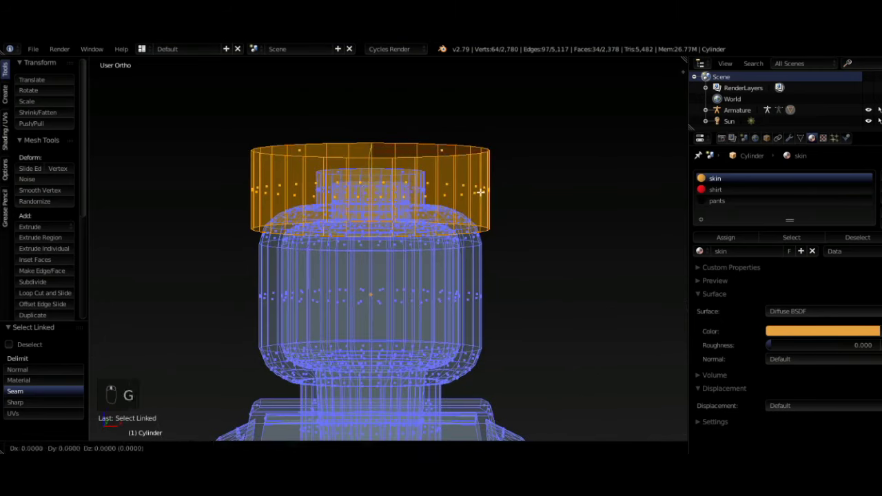
key("z")
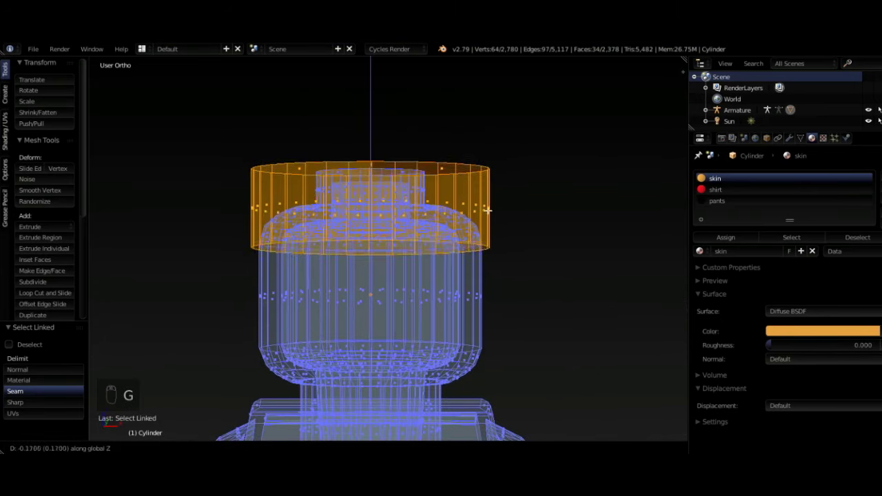
left_click(490, 211)
Return to solid shading and scale the enlarged stud copy to about 0.95 in X and Y only
mouse_move(490, 211)
middle_mouse_down()
mouse_move(499, 225)
mouse_move(496, 207)
middle_mouse_up()
scroll(496, 207, "down", 2, "ctrl")
scroll(497, 202, "up", 2, "ctrl")
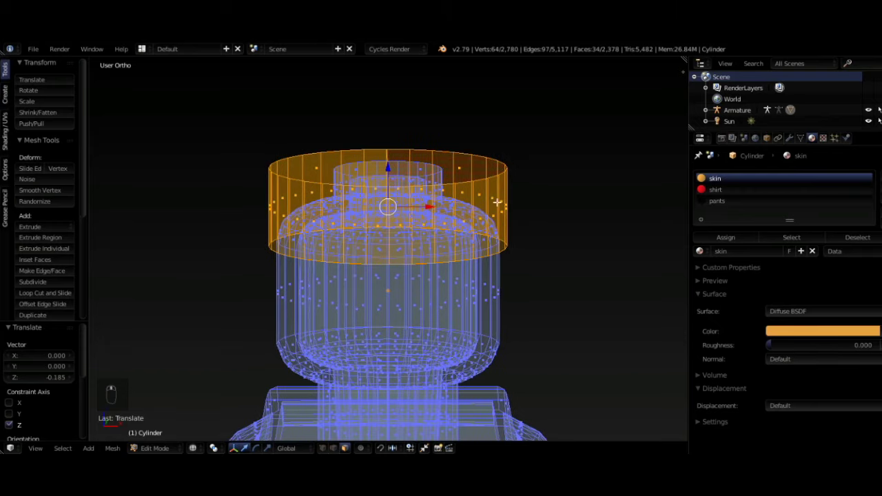
key("z")
mouse_move(496, 203)
middle_mouse_down()
mouse_move(497, 210)
mouse_move(494, 179)
middle_mouse_up()
key("s")
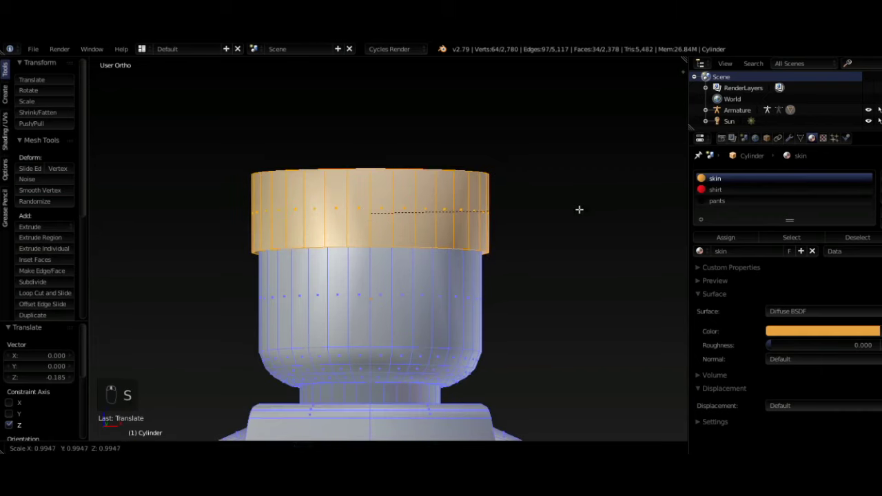
key("shift+z")
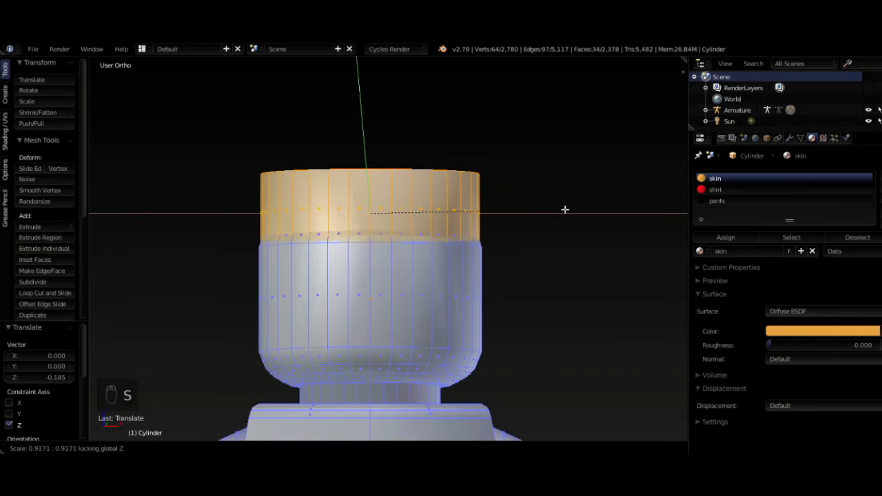
left_click(573, 210)
Switch to vertex selection and select both halves of the enlarged stud copy's top edge loop
middle_click_drag(519, 202, 517, 205)
right_click(488, 176)
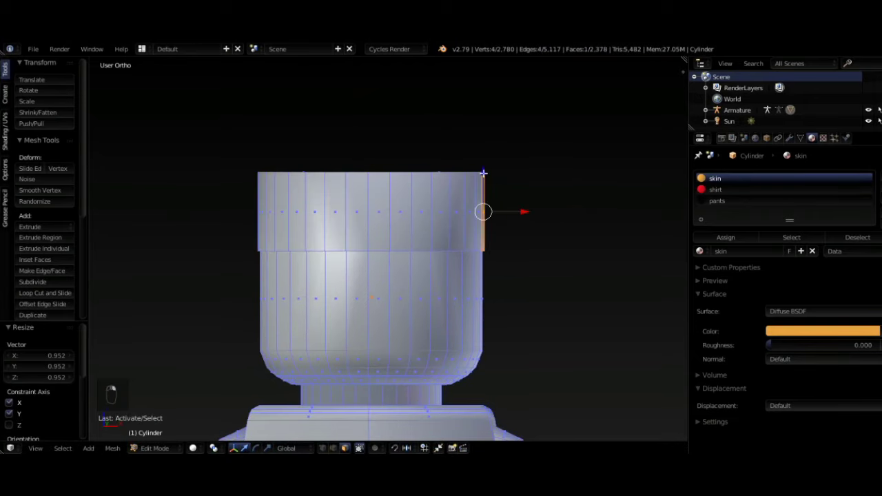
left_click(322, 448)
right_click(477, 171)
right_click(477, 173, "alt")
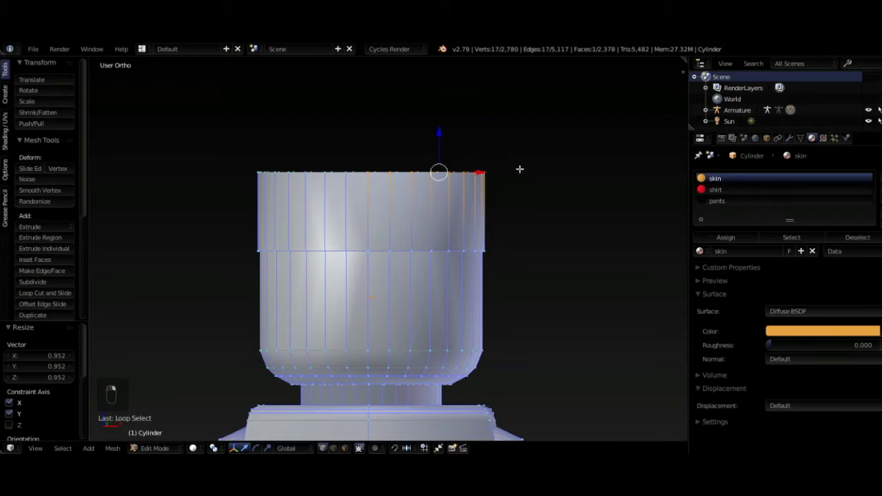
right_click(344, 172, "alt+shift")
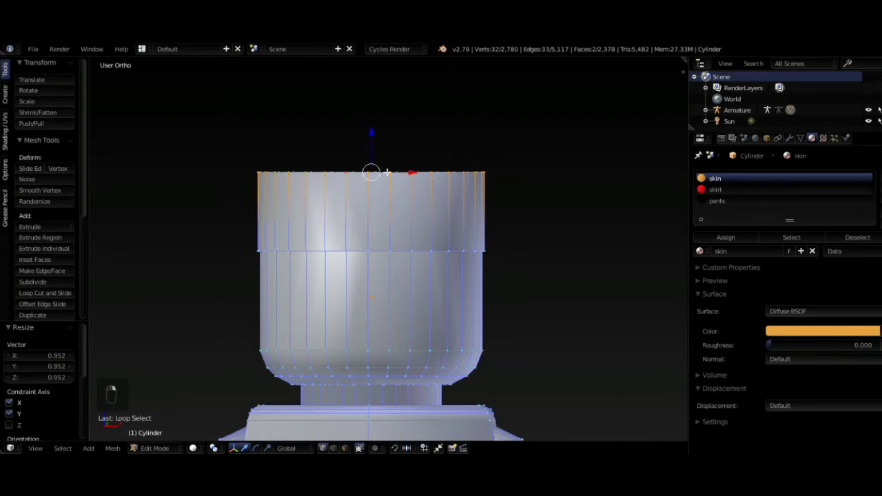
middle_click_drag(388, 172, 387, 200)
key("g")
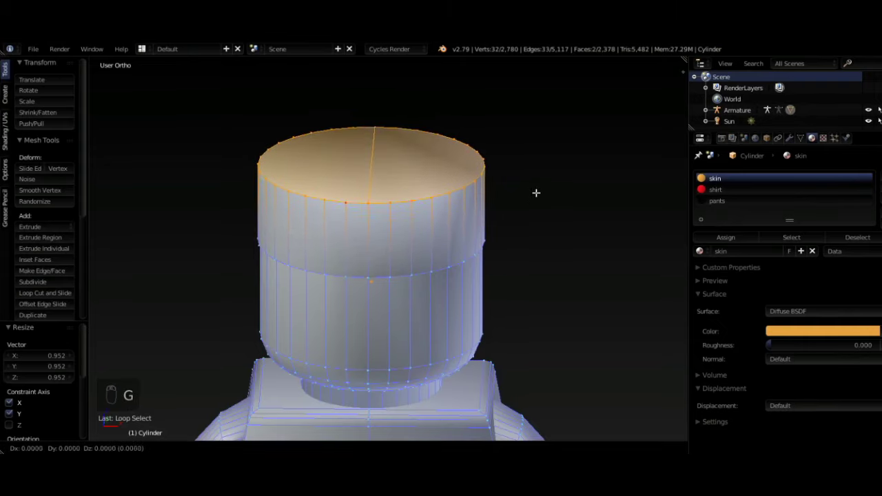
key("z")
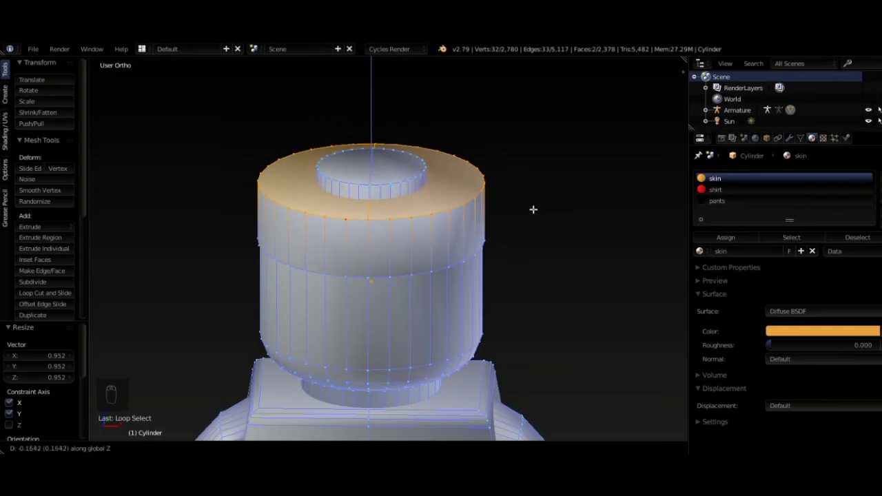
left_click(530, 185)
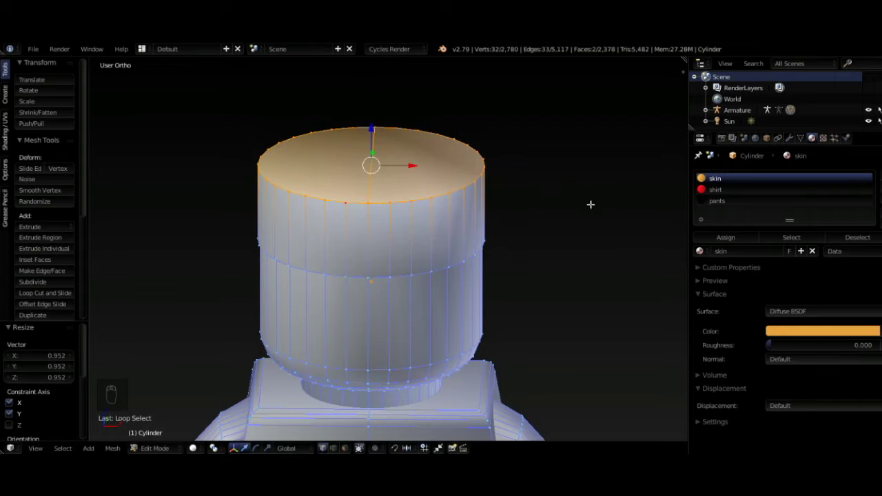
Scale the headpiece's top edge loop uniformly to about 0.917 to taper the sides
key("s")
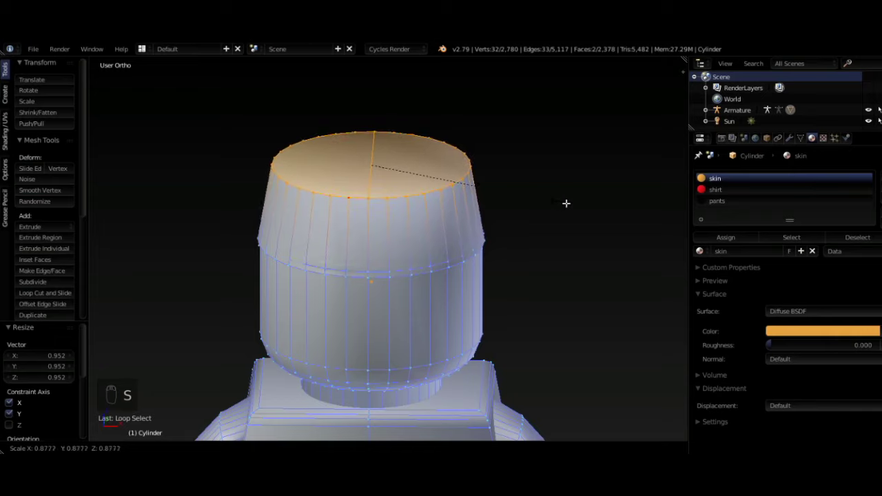
left_click(559, 205)
middle_click_drag(558, 205, 551, 170)
Slide one front vertex of the headpiece's lower rim upward along its edge by a factor of about 0.36
right_click(380, 256)
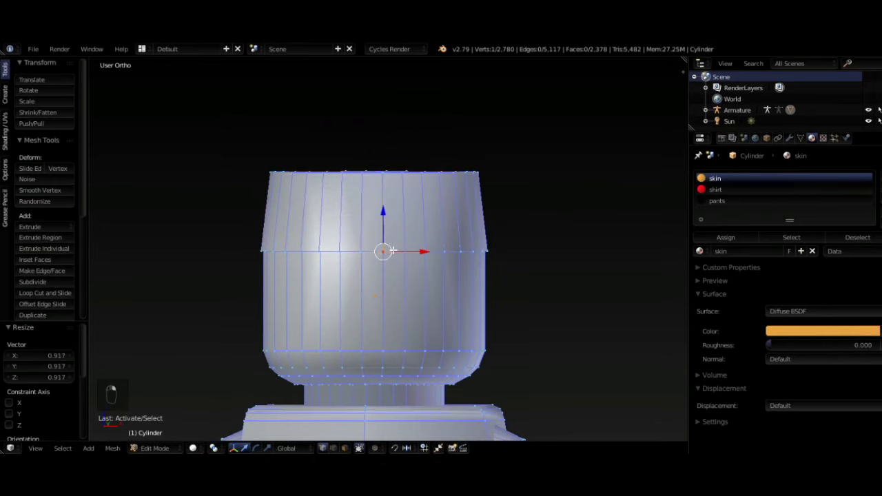
key("g")
key("z")
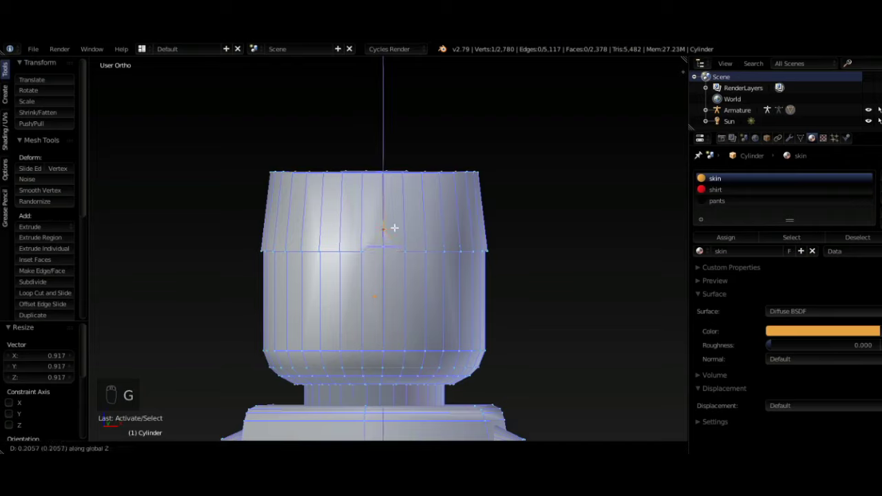
key("g")
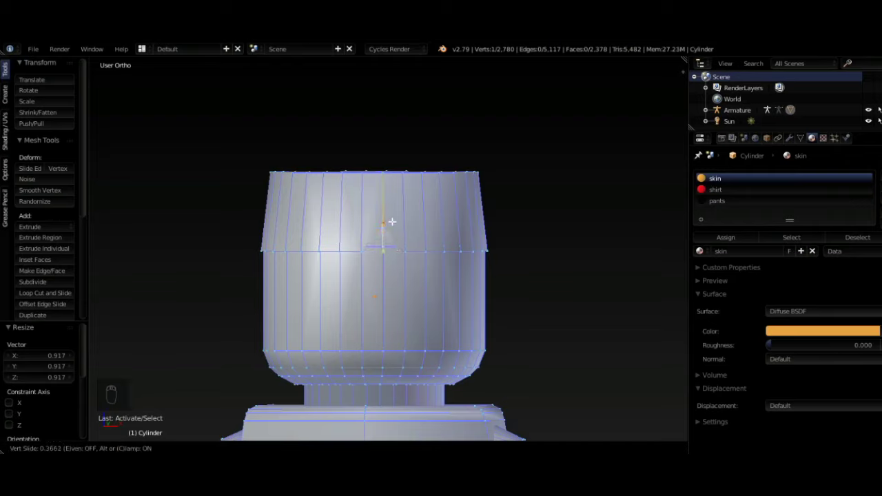
left_click(392, 221)
Move two more alternate front vertices of the lower rim up about 0.25 and 0.27 in Z to form points
middle_click_drag(337, 257, 353, 254)
right_click(352, 253)
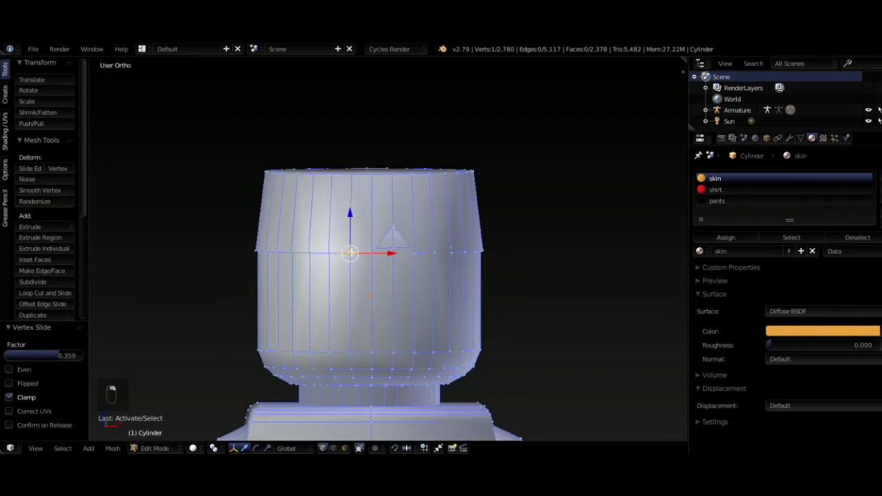
key("g")
left_click(353, 226)
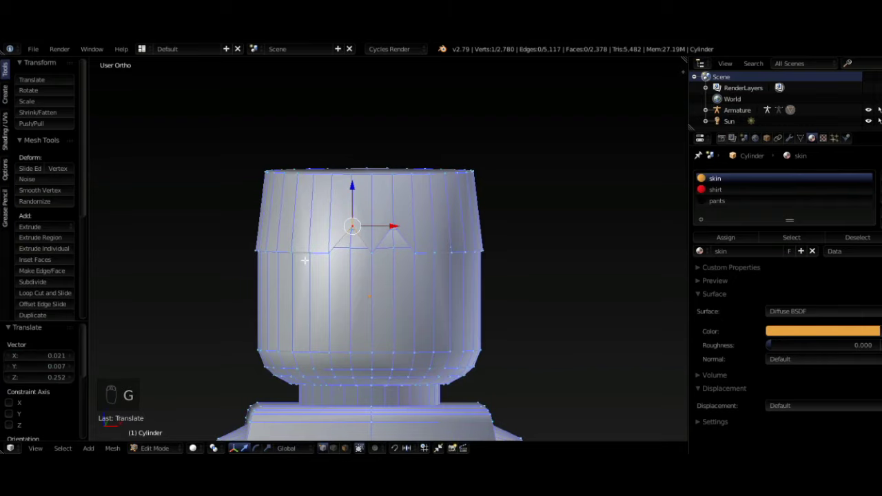
right_click(315, 251)
key("g")
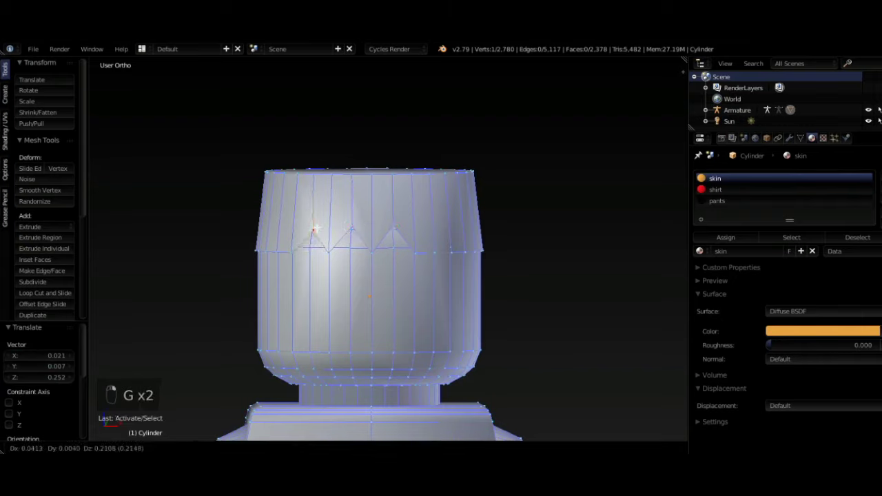
left_click(316, 224)
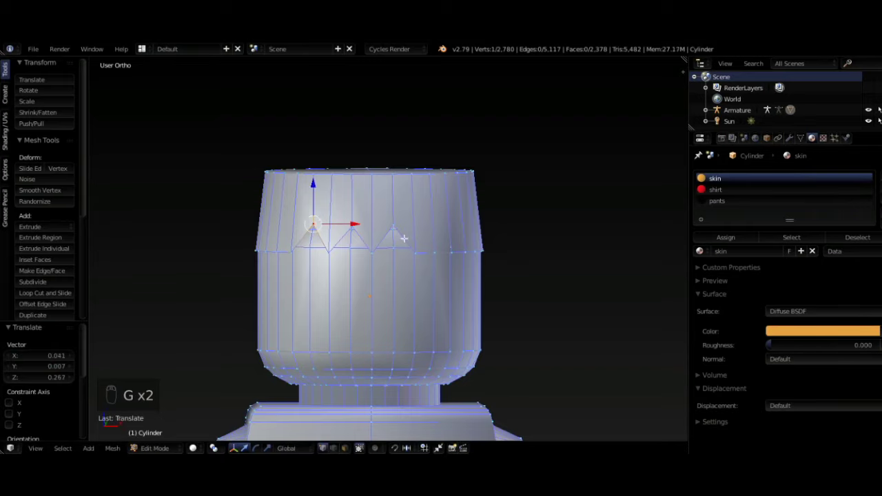
Slide the next two alternate rim vertices toward the +X side upward by factors of about 0.34 and 0.36
right_click(438, 254)
key("g")
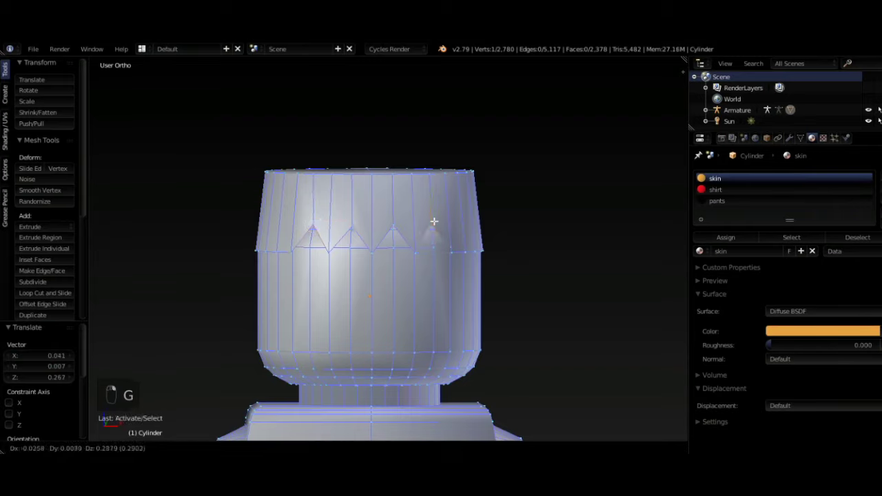
key("g")
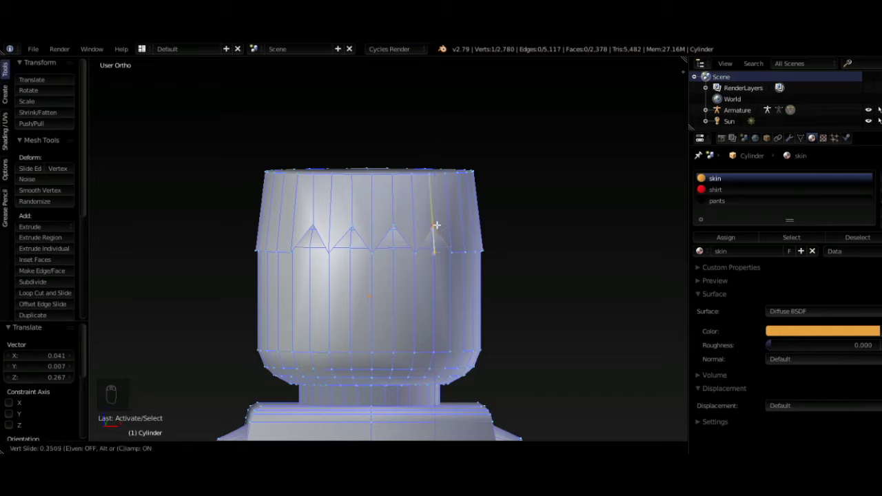
left_click(437, 225)
middle_click_drag(485, 240, 447, 250)
right_click(449, 255)
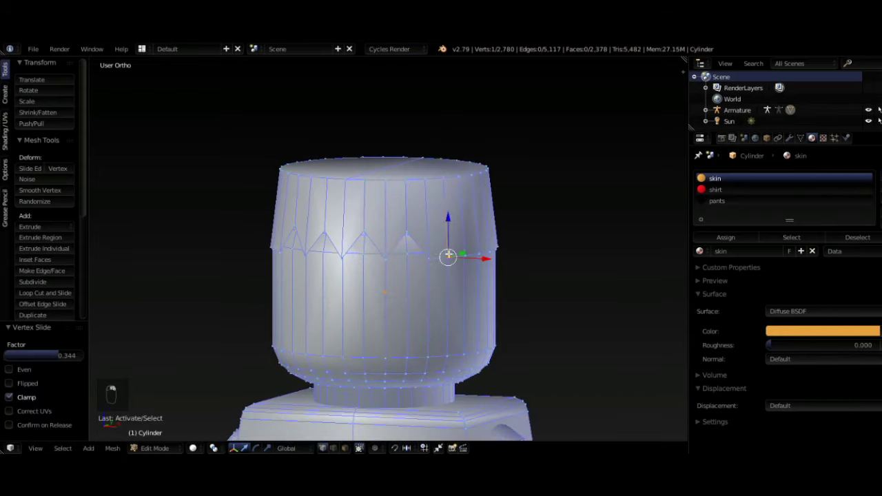
key("g")
key("g")
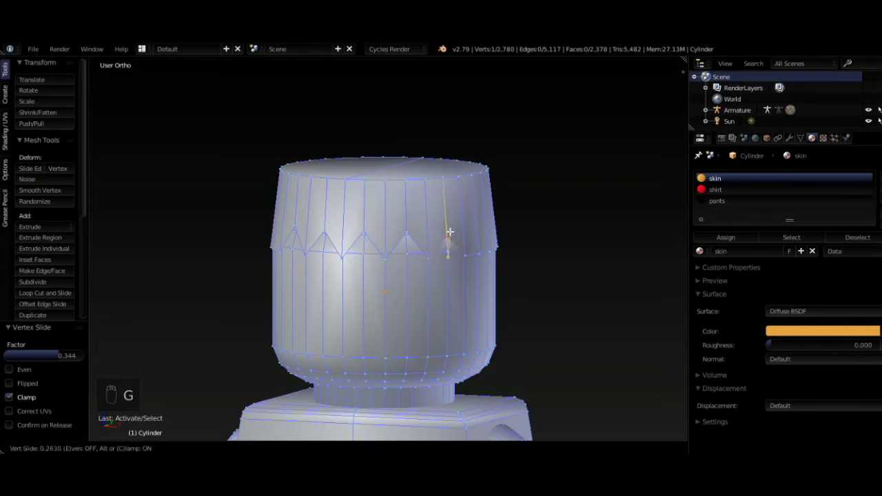
left_click(449, 226)
Slide two alternate lower-rim vertices on the +X side upward by a factor of about 0.33 each
middle_click_drag(492, 246, 410, 244)
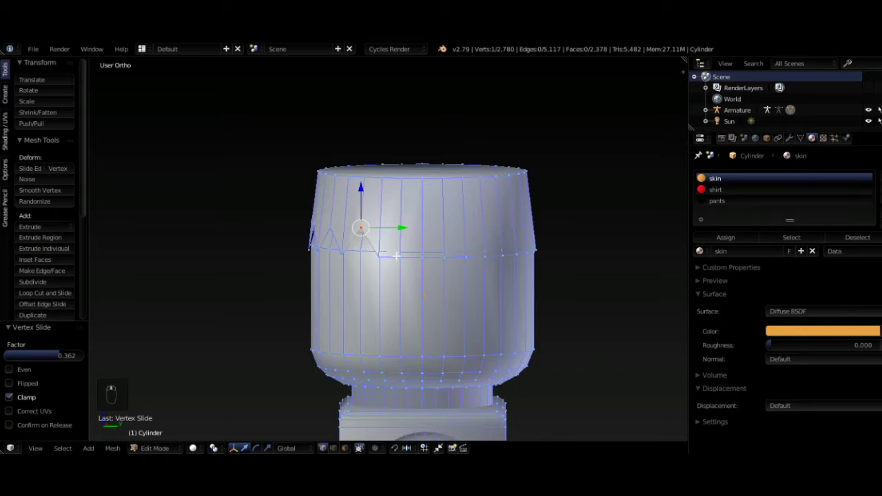
right_click(400, 256)
key("g")
key("g")
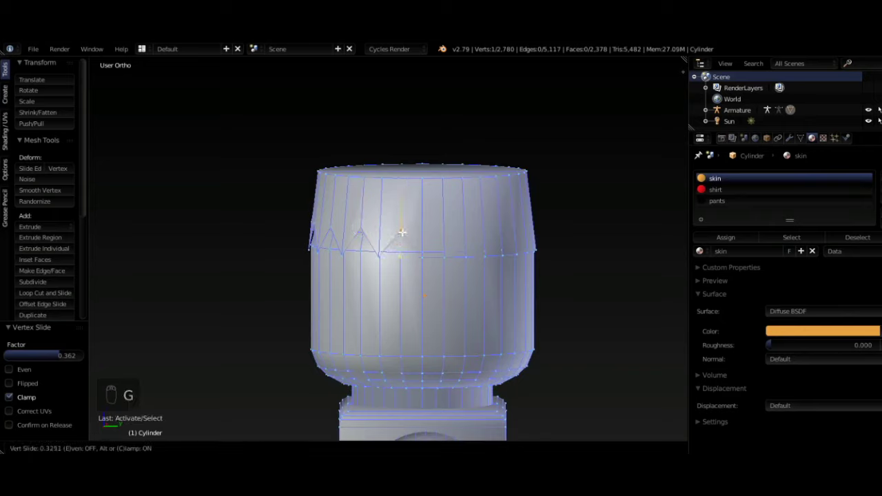
left_click(404, 232)
middle_click_drag(445, 252, 417, 266)
right_click(417, 267)
key("g")
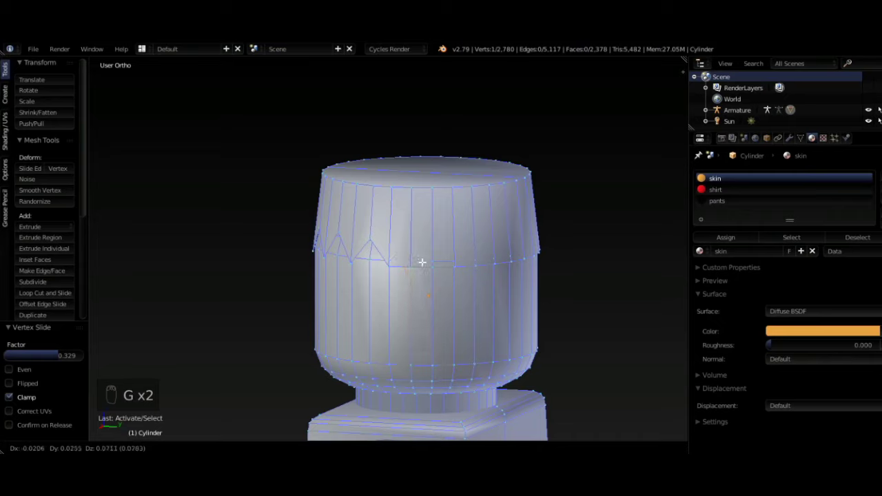
right_click(421, 265)
right_click(413, 267)
key("g")
key("g")
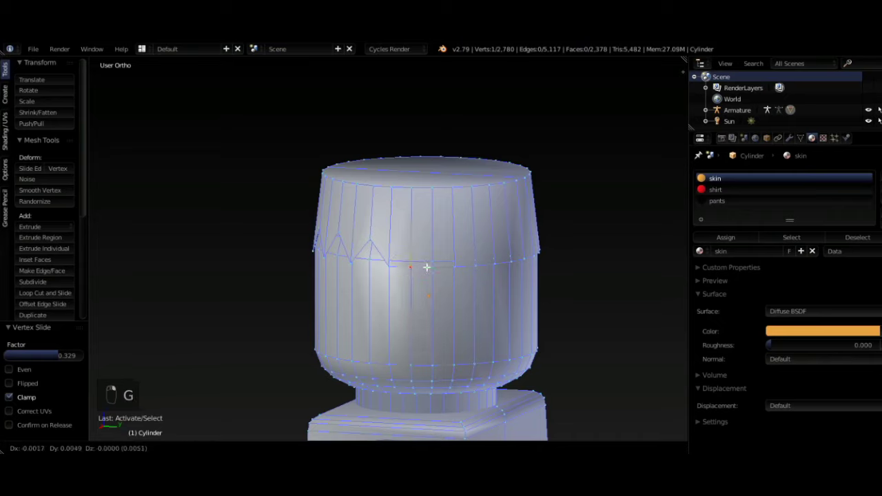
left_click(424, 240)
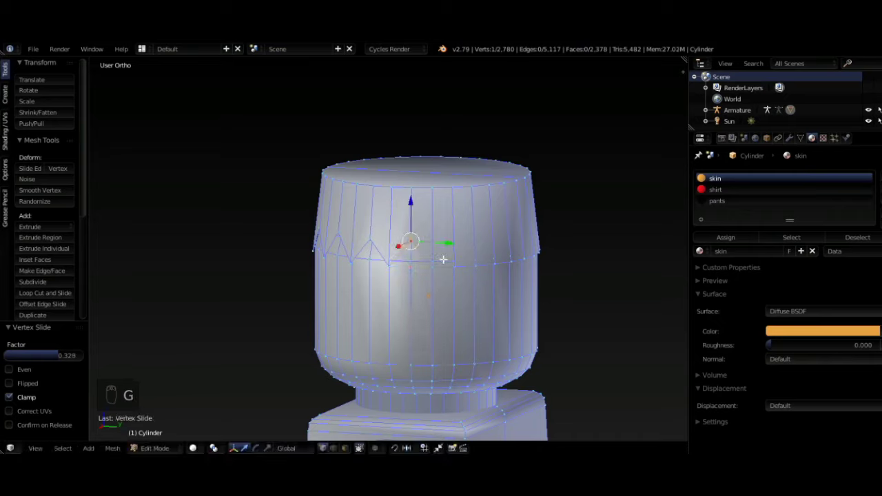
Slide the next two alternate rim vertices toward the back corner upward, the first by a factor of about 0.315
middle_click_drag(443, 258, 428, 264)
right_click(435, 275)
key("g")
key("g")
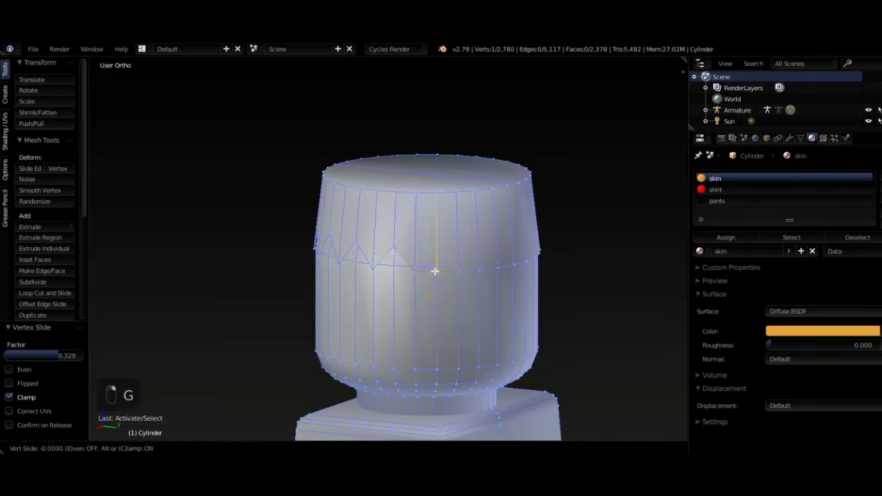
left_click(436, 250)
middle_click_drag(462, 258, 428, 261)
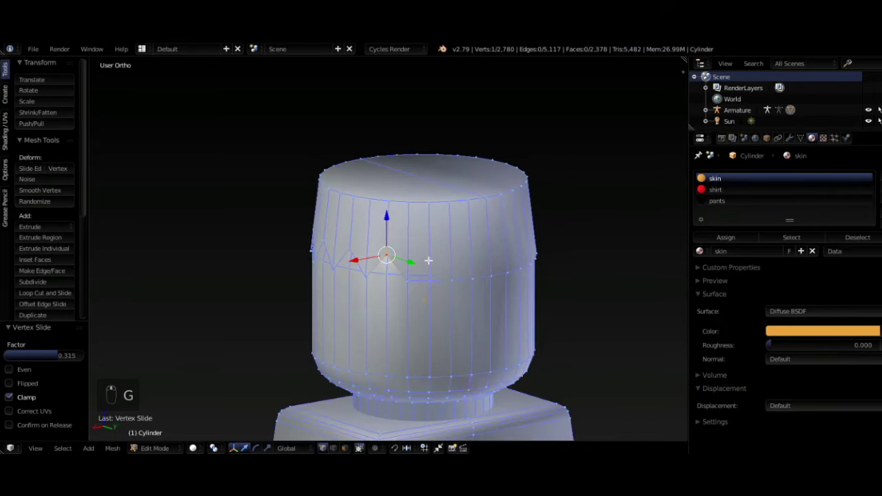
right_click(430, 282)
key("g")
key("g")
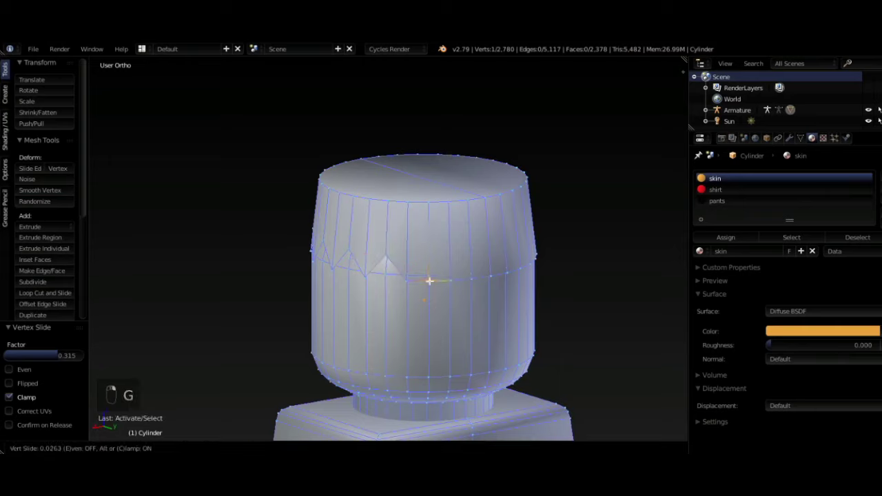
left_click(431, 256)
Slide two alternate lower-rim vertices at the back of the headpiece upward, the second by a factor of about 0.3
middle_click_drag(495, 270, 392, 306)
right_click(432, 288)
key("g")
key("g")
left_click(434, 266)
right_click(440, 295)
key("g")
key("g")
left_click(439, 273)
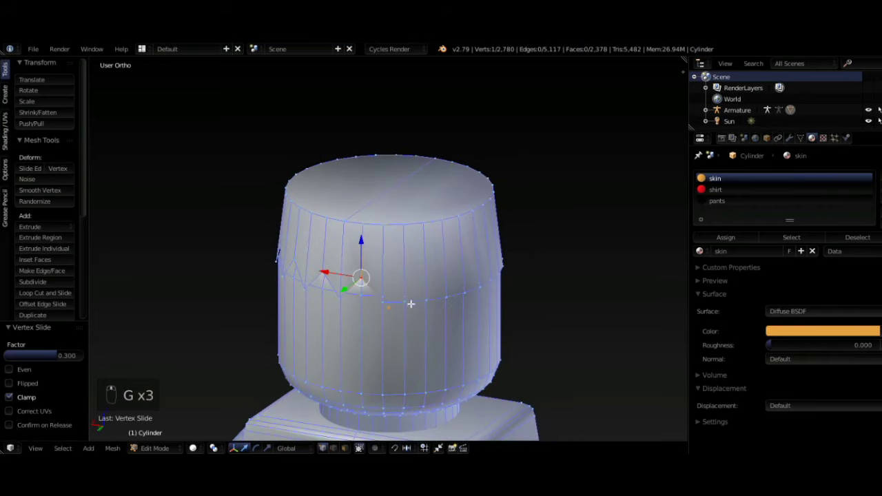
Continue the zigzag from the back toward the -X side by sliding three more alternate rim vertices upward
right_click(409, 304)
key("g")
key("g")
left_click(409, 284)
middle_click_drag(442, 284, 409, 300)
right_click(410, 316)
key("g")
key("g")
left_click(409, 295)
right_click(391, 321)
key("g")
key("g")
left_click(391, 303)
Slide the last two alternate rim vertices on the -X side upward by a factor of about 0.25 each
middle_click_drag(442, 305, 388, 291)
right_click(393, 319)
key("g")
key("g")
left_click(398, 300)
right_click(357, 301)
key("g")
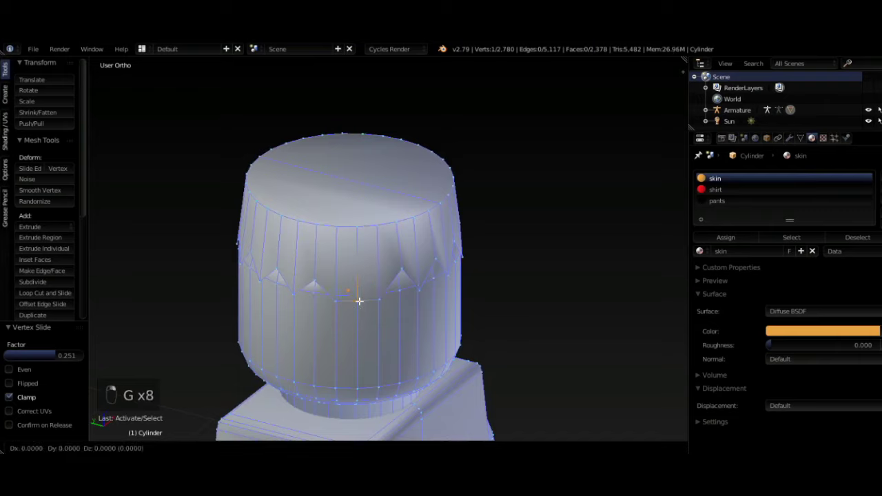
key("g")
left_click(363, 282)
middle_click_drag(466, 276, 431, 262)
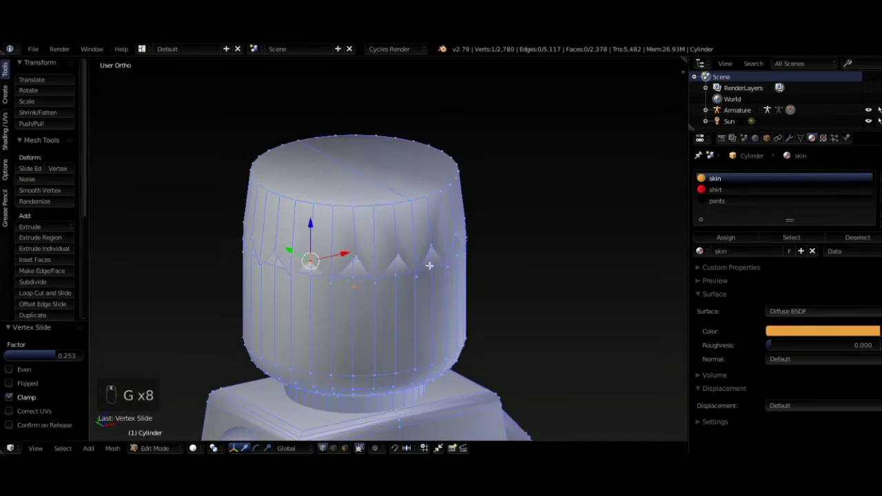
Select the head's linked geometry, add a slot with a new material, and assign that material to the selection
middle_click_drag(509, 250, 490, 214)
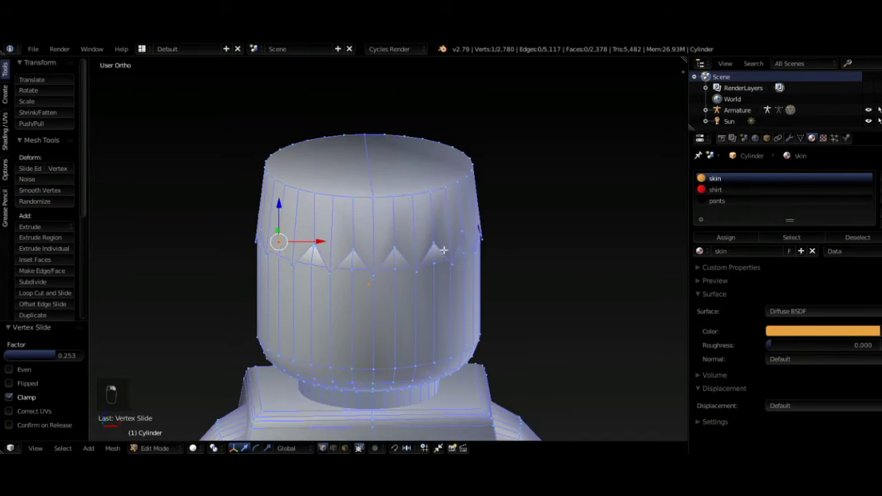
key("l")
scroll(540, 252, "down", 4)
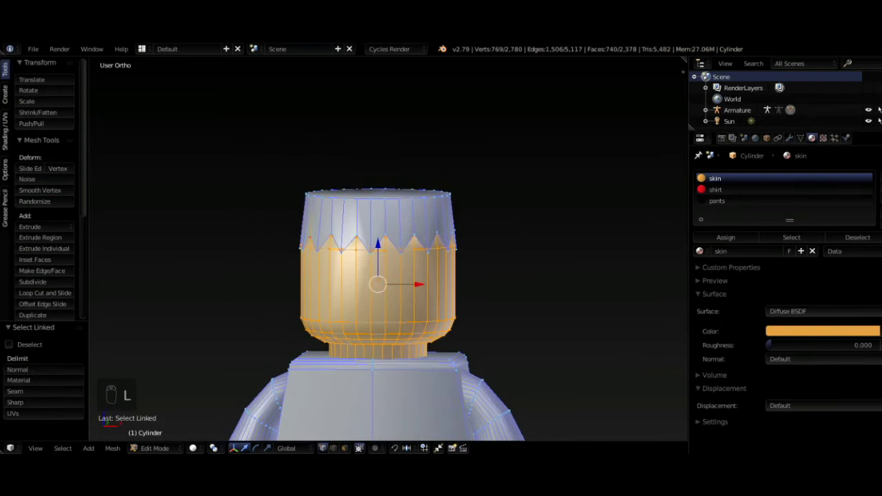
left_click(881, 179)
left_click(739, 251)
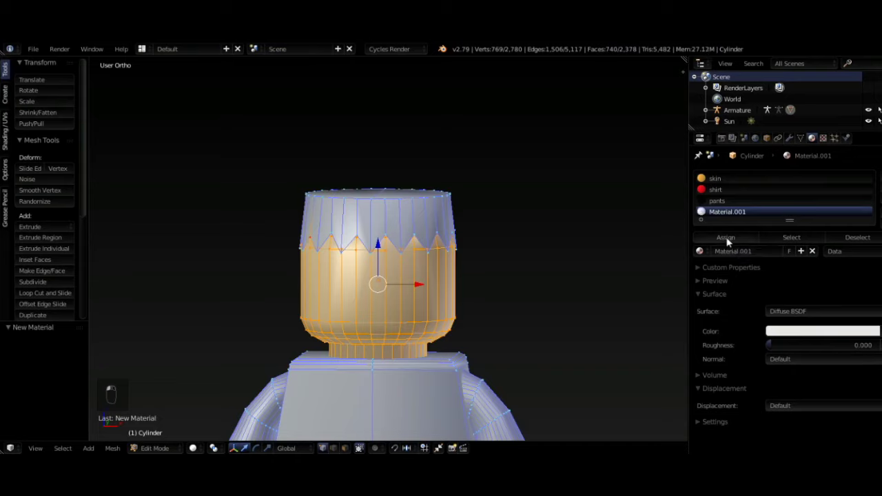
left_click(725, 237)
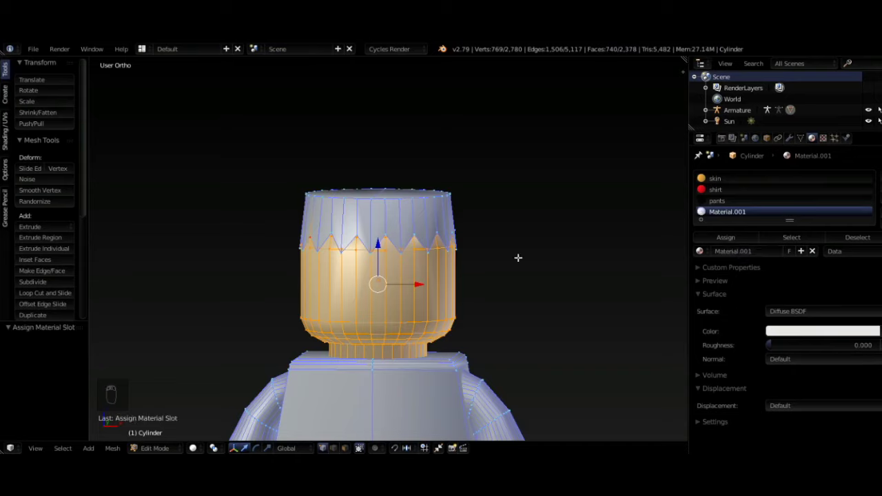
Assign the skin material back to the head, and assign Material.001 to the zigzag headpiece's linked geometry
left_click(731, 178)
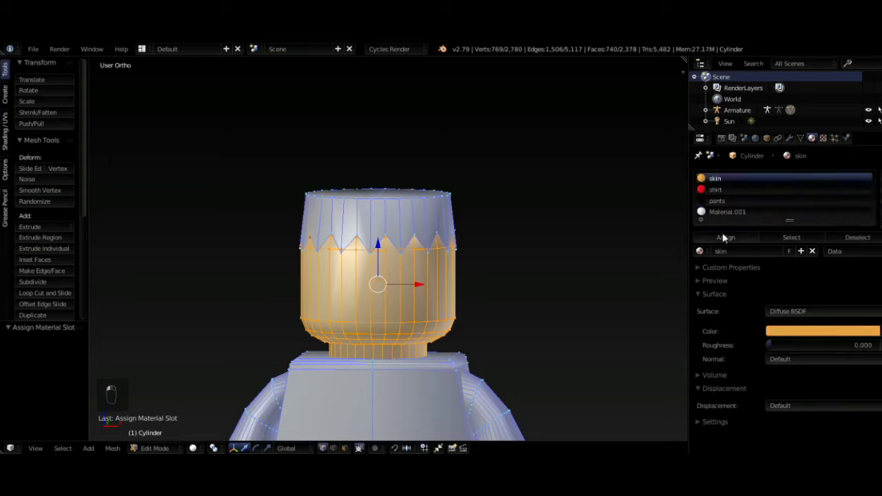
right_click(374, 232)
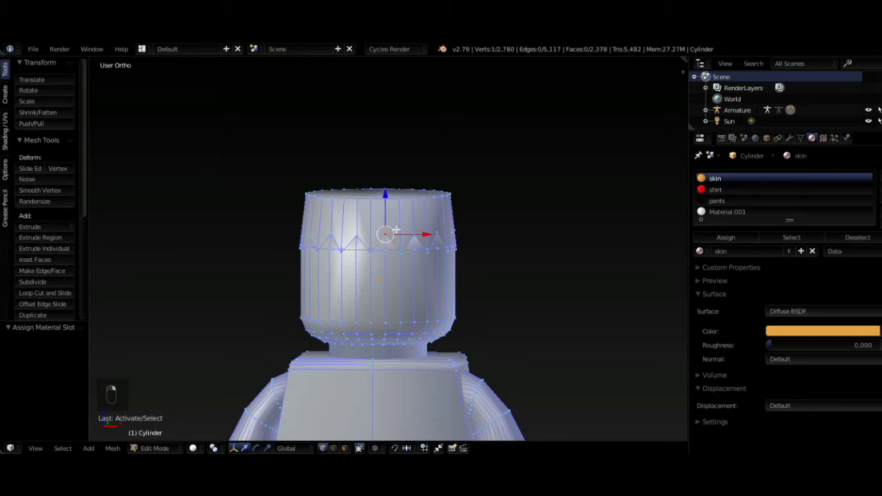
key("l")
key("l")
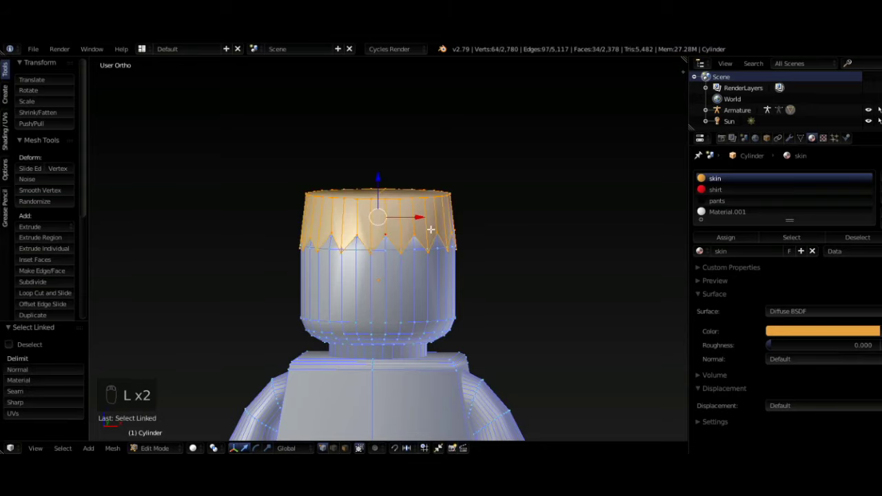
left_click(717, 212)
left_click(727, 238)
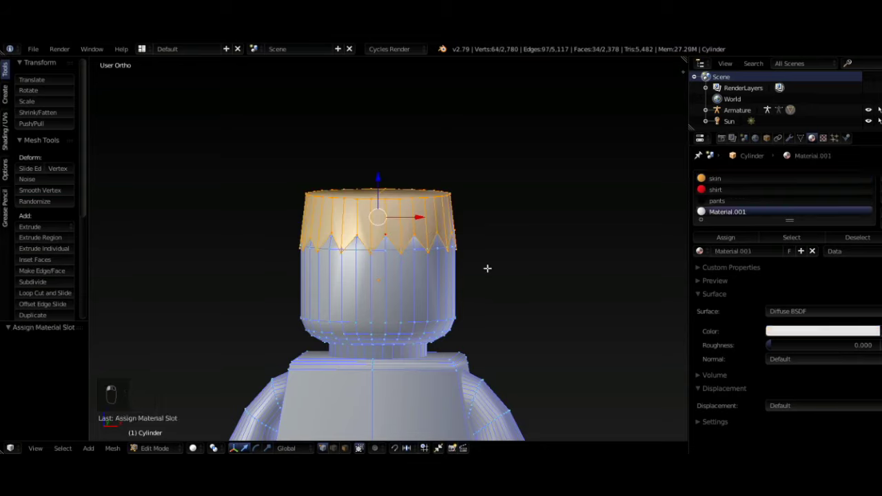
Set Material.001's diffuse colour to blue-violet (R 0.130, G 0.127, B 0.800) and display the viewport in rendered shading
left_click(798, 333)
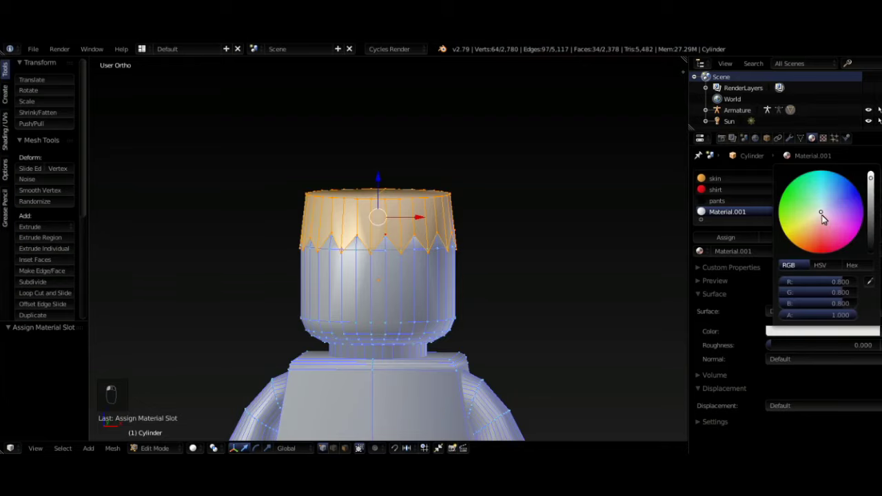
left_click_drag(821, 211, 842, 200)
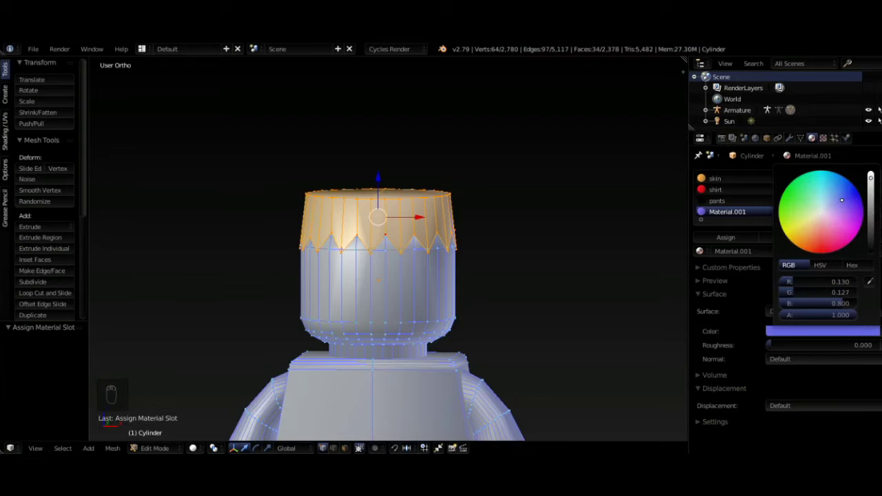
key("shift+z")
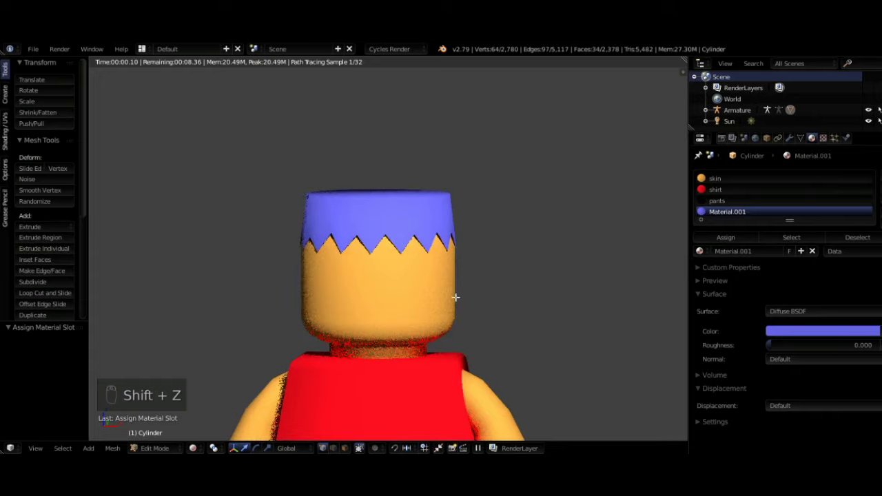
Examine the rendered minifigure and the edge of its headpiece from the side, the front and an angle
scroll(479, 349, "down", 5)
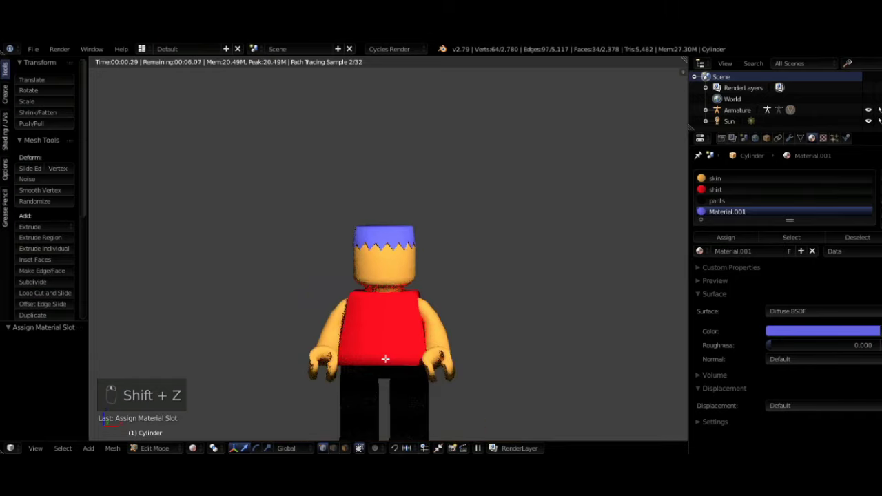
middle_click_drag(424, 357, 340, 310)
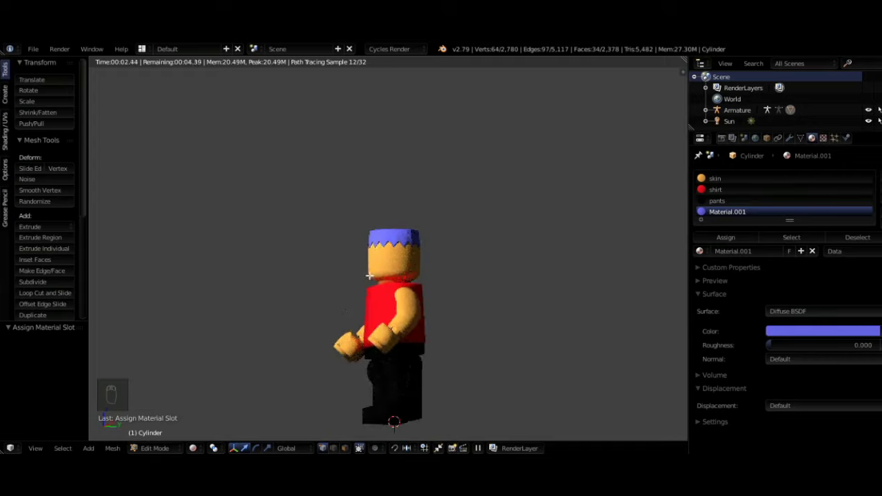
scroll(531, 311, "up", 5)
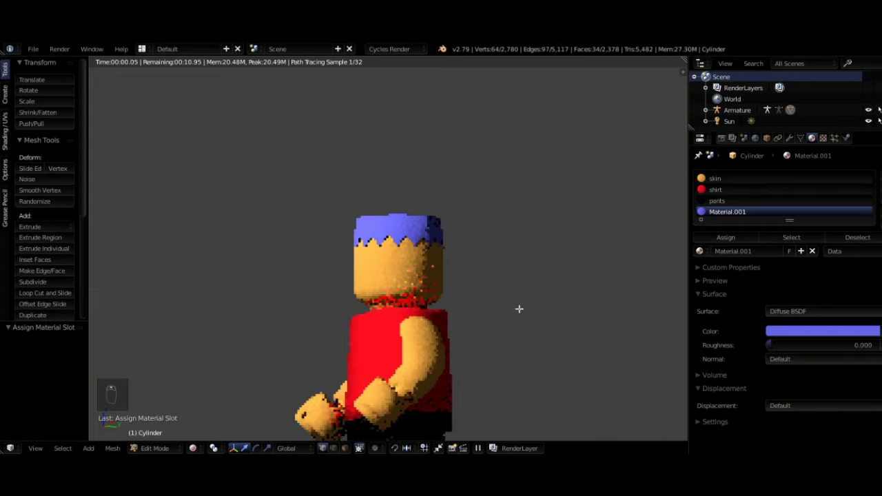
middle_click_drag(592, 355, 595, 320)
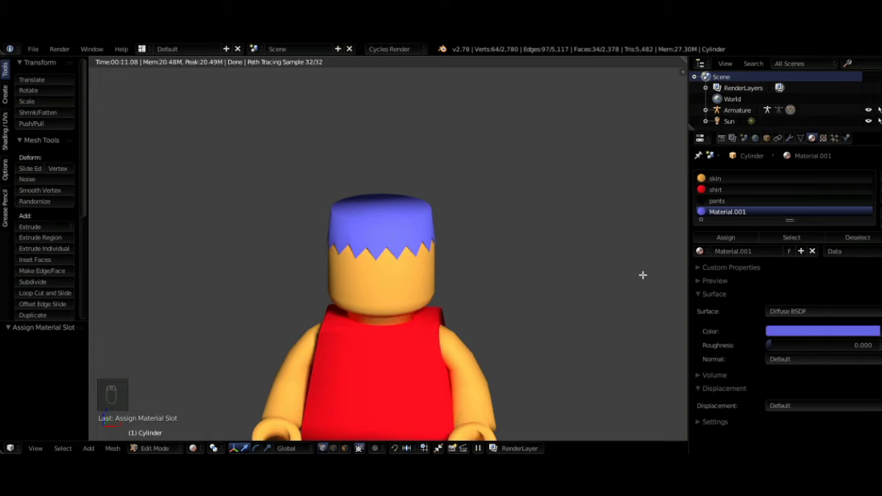
middle_click_drag(520, 273, 307, 271)
middle_click_drag(520, 329, 392, 339)
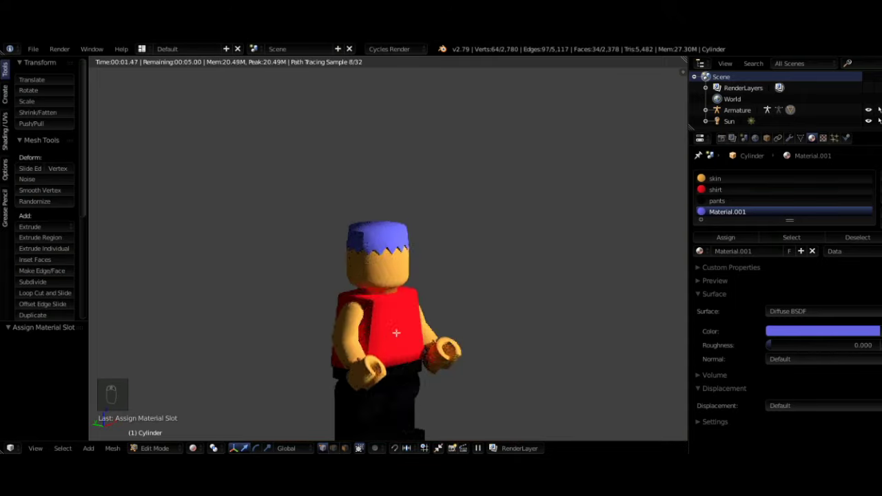